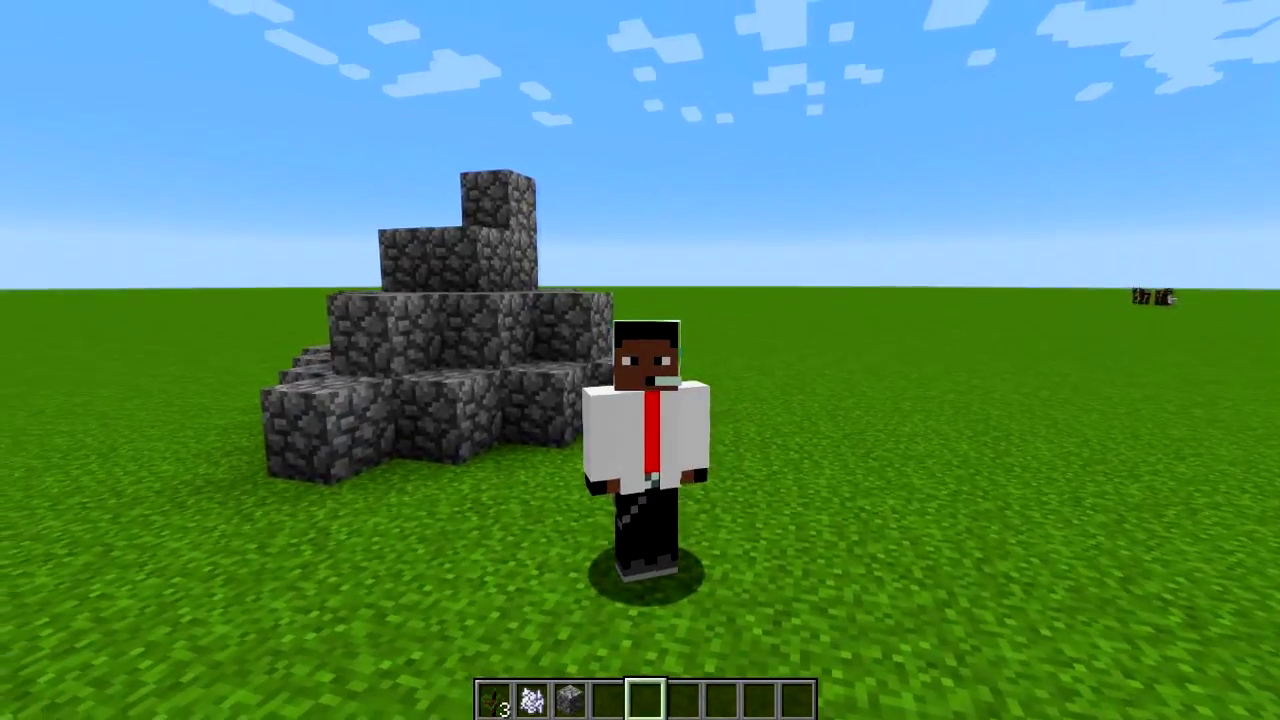
Step: Switch the Minecraft camera back to first-person view with F5
key("F5")
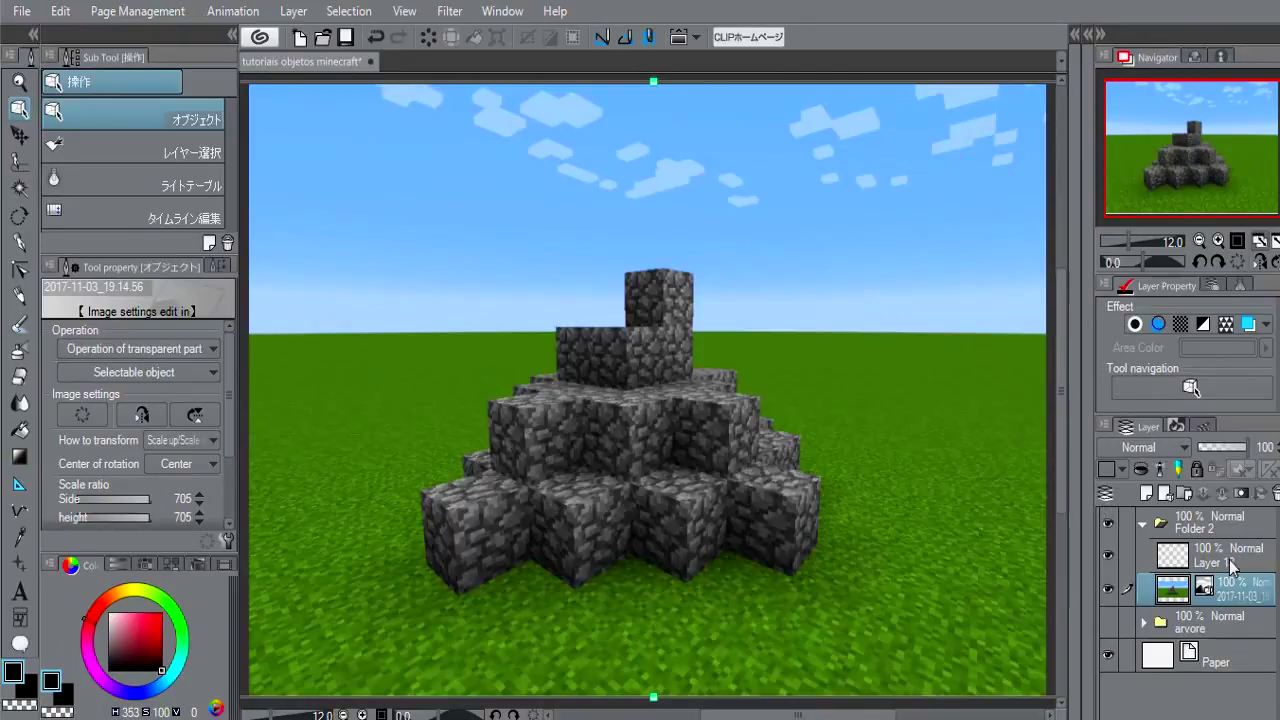
Step: Fade the cobblestone screenshot layer to 57% opacity and select the blank layer above
left_click_drag(1238, 452, 1216, 453)
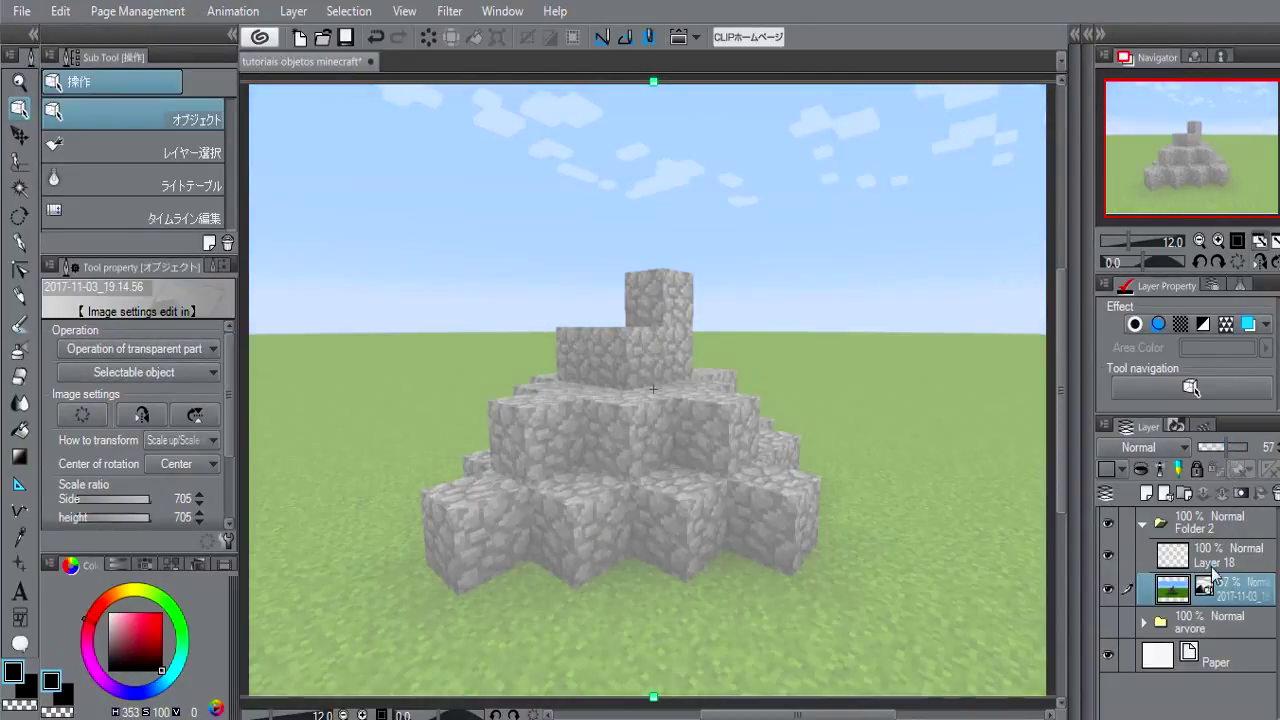
left_click(1212, 570)
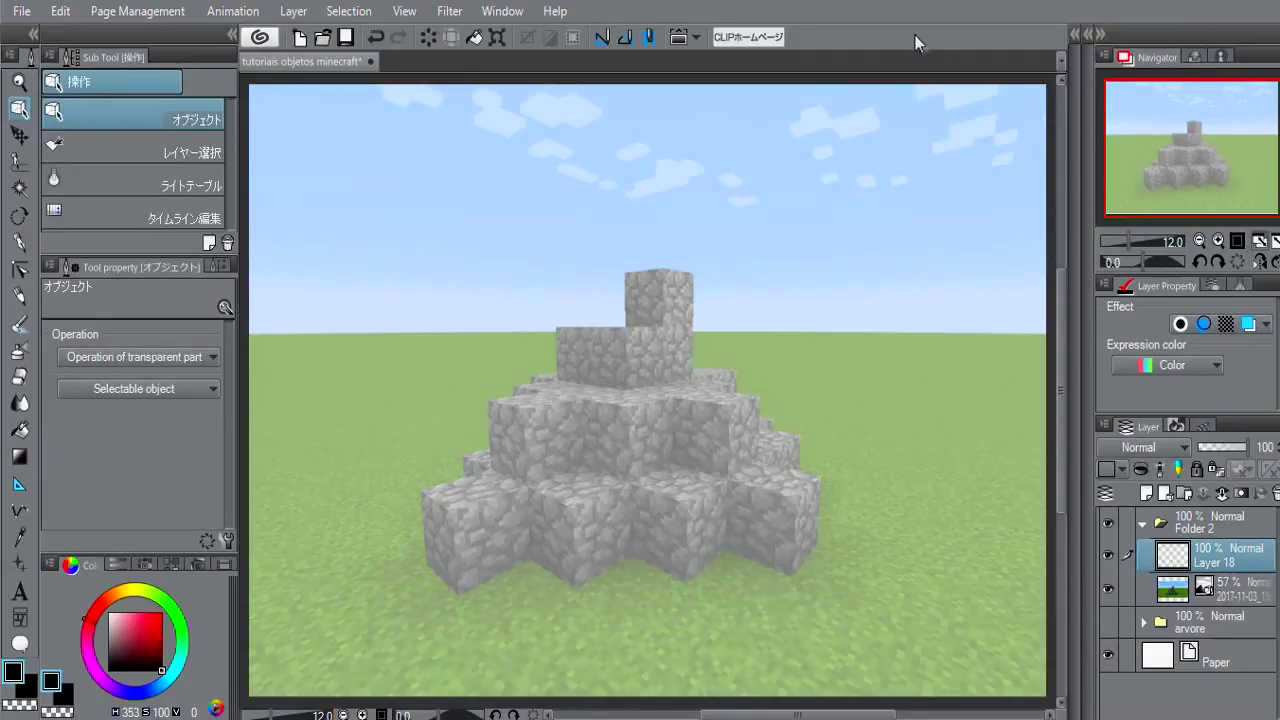
scroll(698, 248, "up", 2)
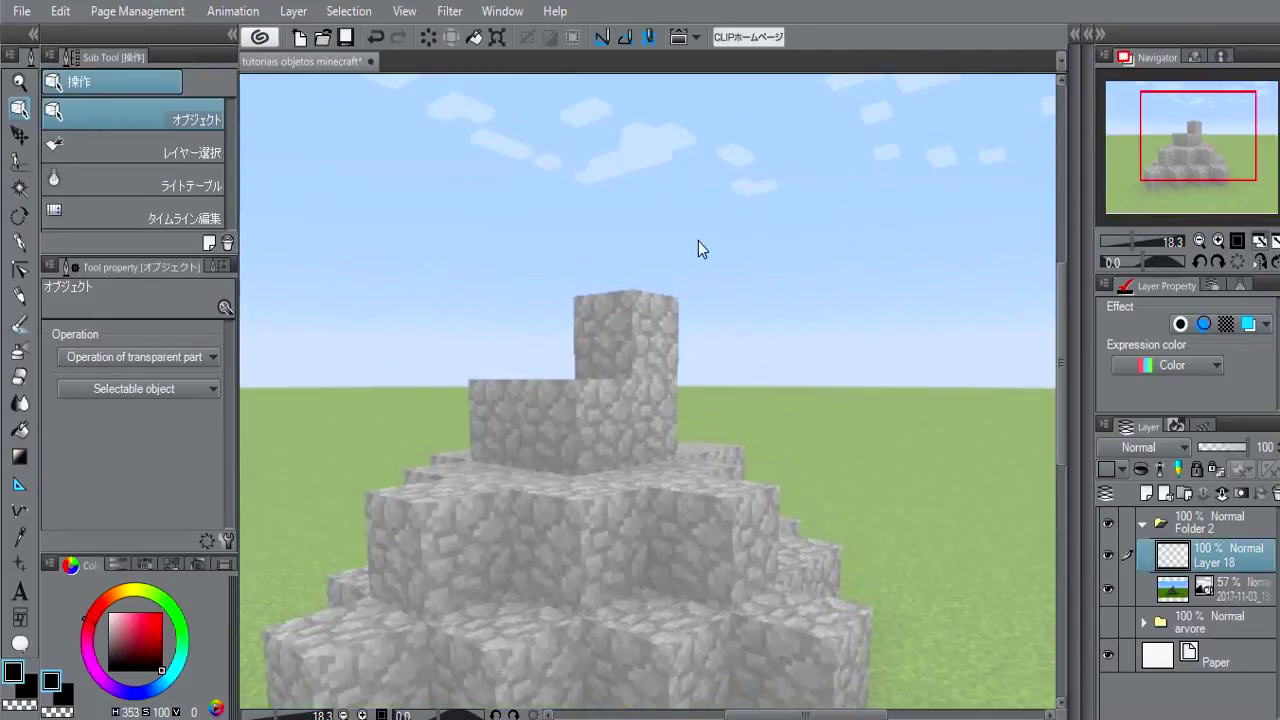
Step: Choose the round Pen at size 15 and frame the rock pile for inking
key("p")
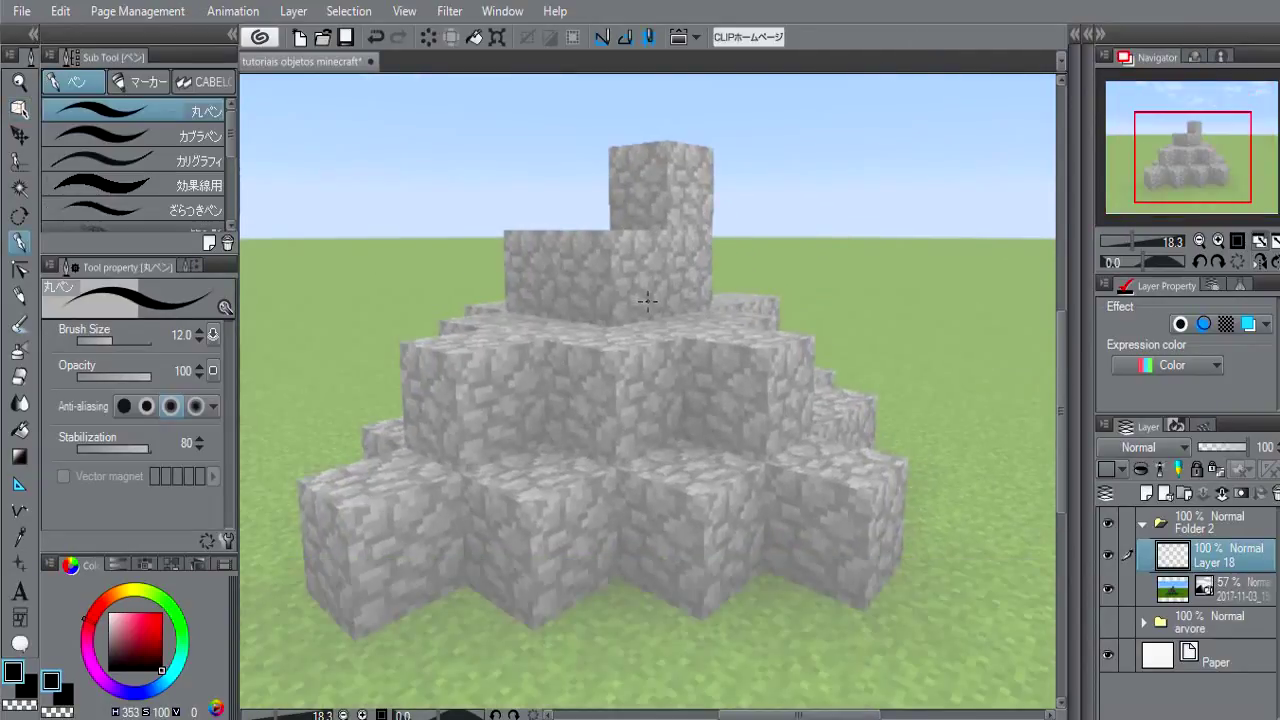
key("bracketright")
left_click_drag(650, 333, 714, 298)
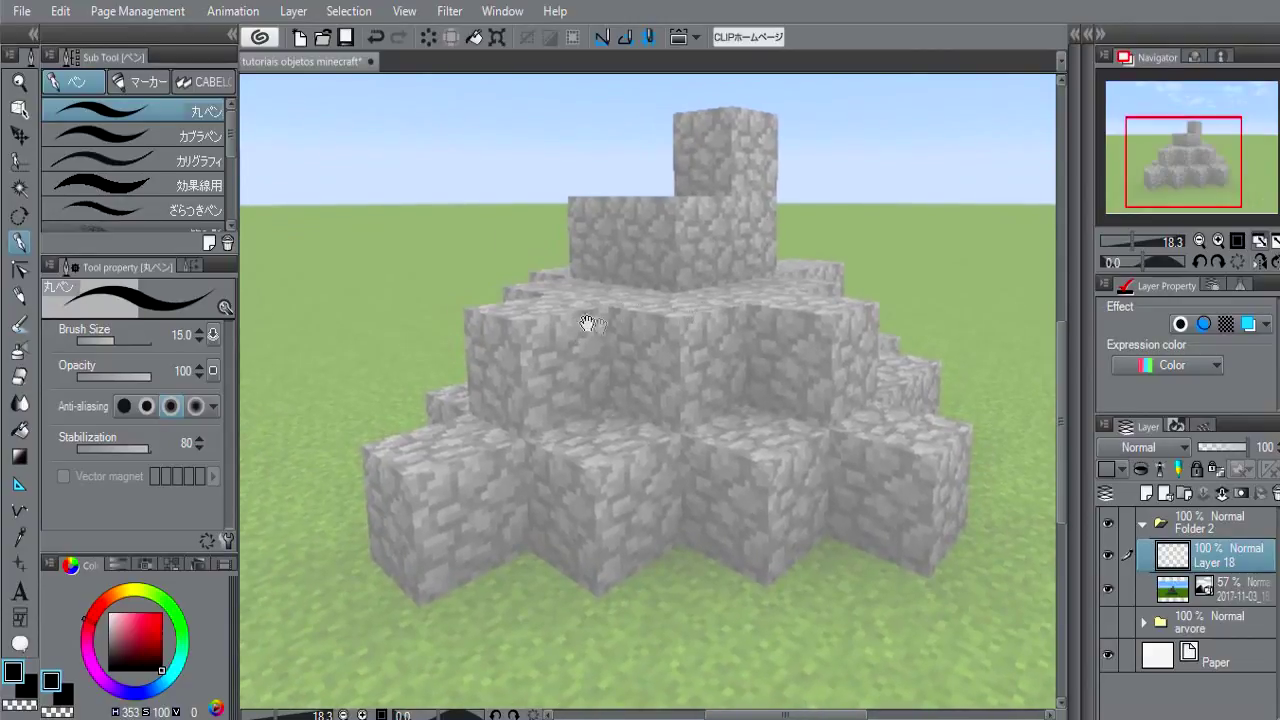
mouse_move(588, 323)
left_mouse_down()
mouse_move(605, 472)
mouse_move(694, 414)
mouse_move(700, 351)
mouse_move(686, 400)
mouse_move(666, 409)
mouse_move(701, 405)
left_mouse_up()
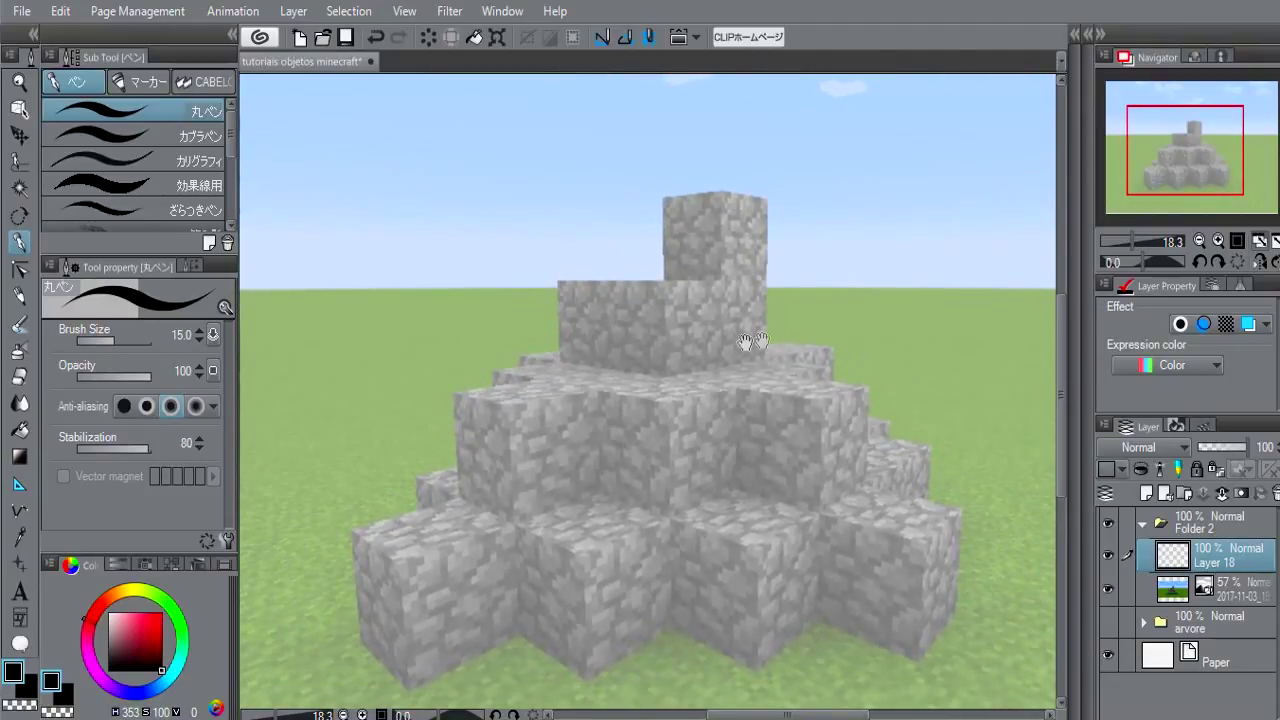
mouse_move(771, 289)
left_mouse_down()
mouse_move(777, 474)
mouse_move(766, 446)
left_mouse_up()
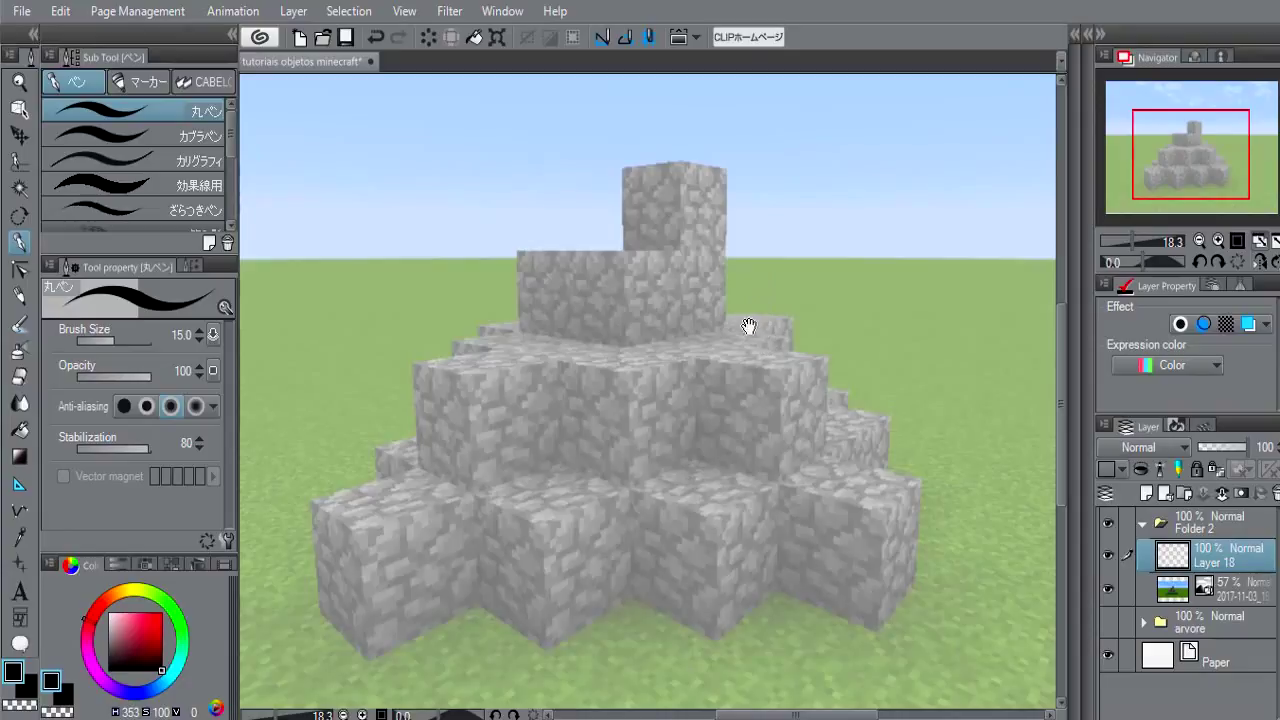
scroll(740, 312, "up", 1)
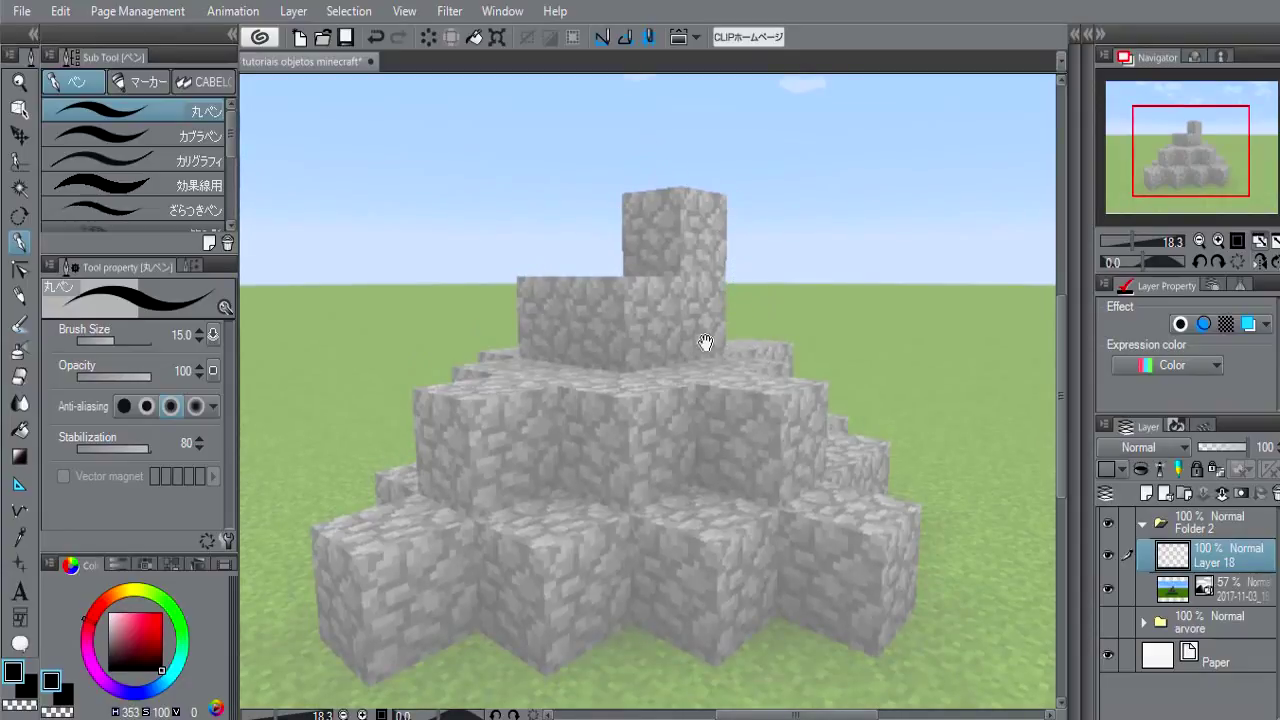
left_click_drag(629, 423, 629, 401)
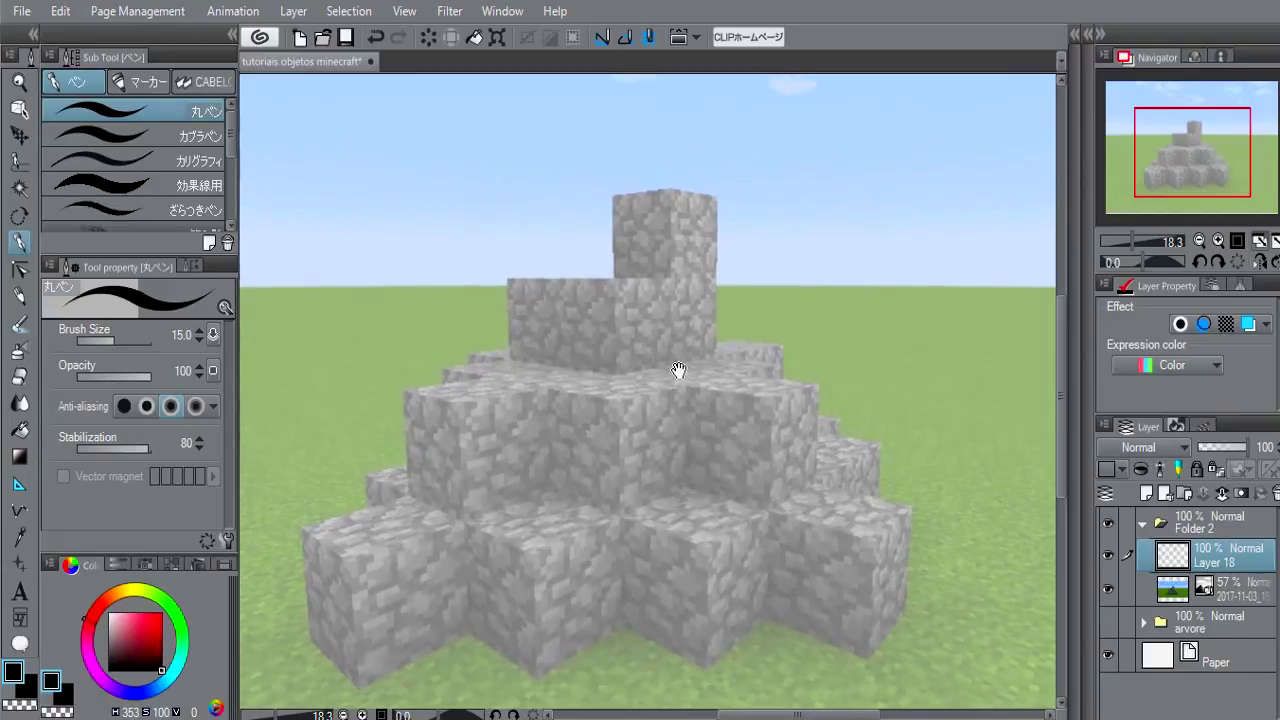
left_click_drag(670, 250, 720, 345)
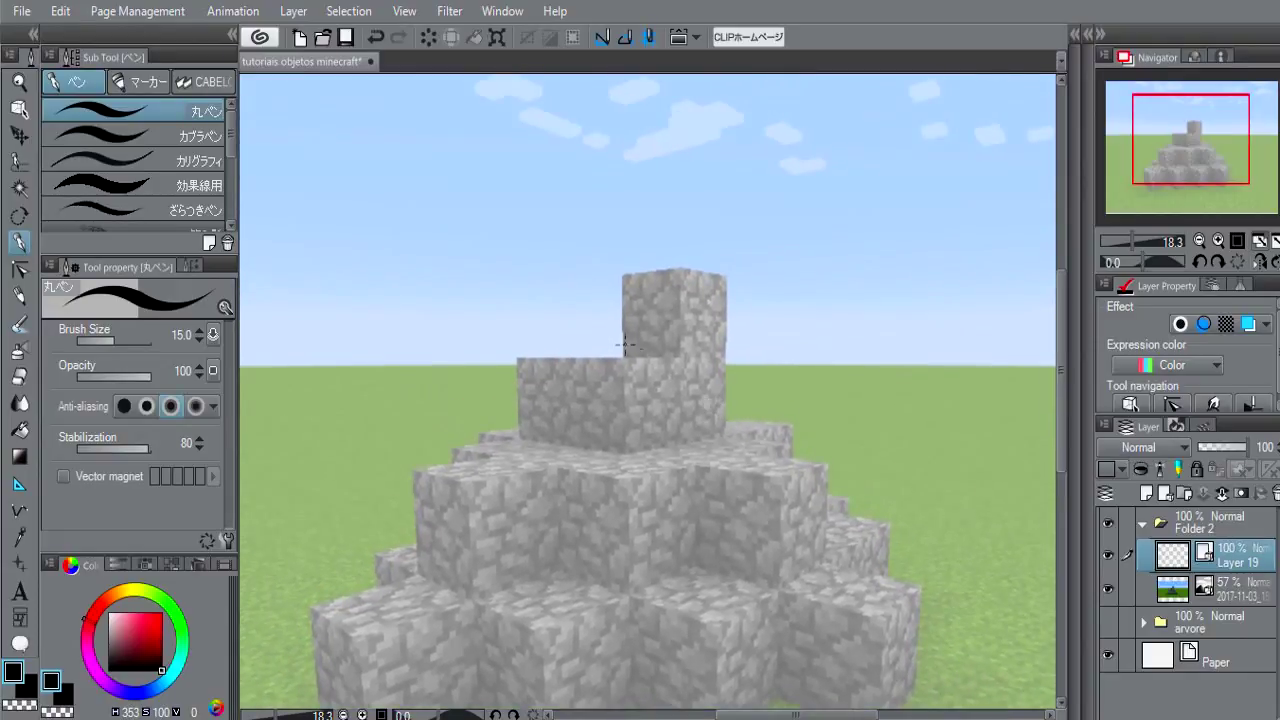
Step: Ink rounded outlines for the top block and the middle tier's top and left edge
mouse_move(614, 288)
left_mouse_down()
mouse_move(644, 244)
mouse_move(726, 344)
mouse_move(743, 428)
left_mouse_up()
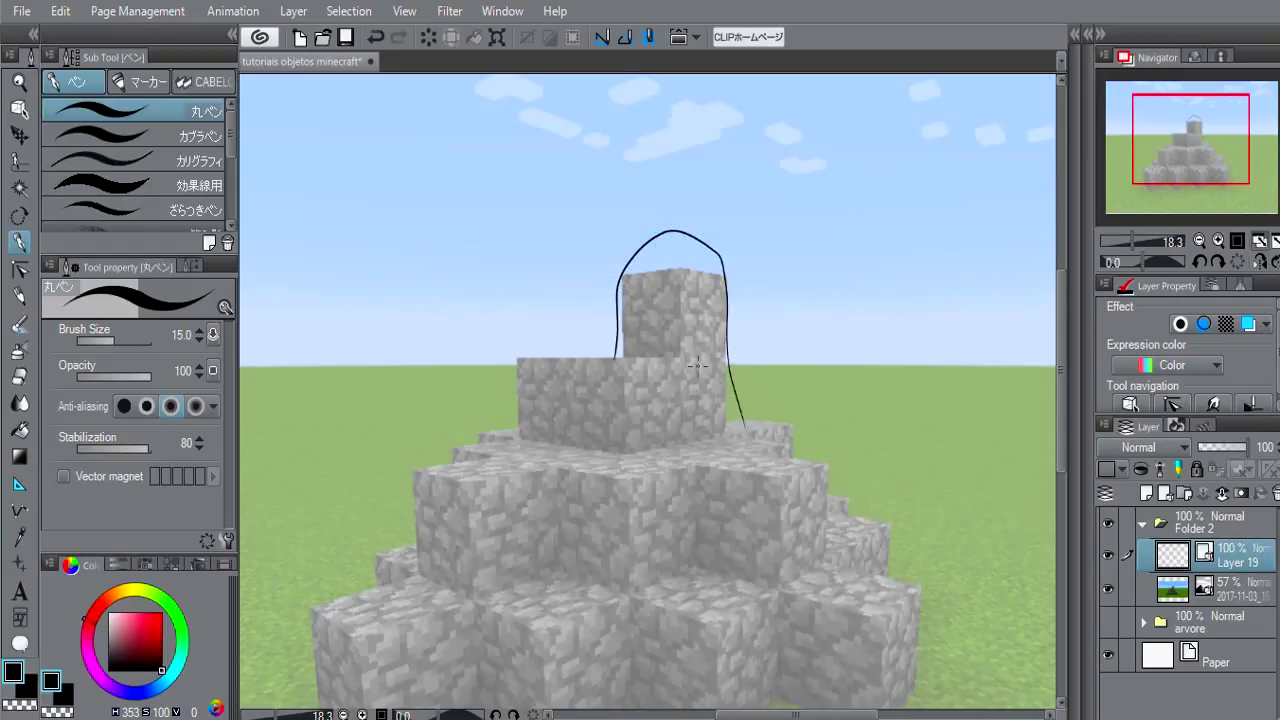
mouse_move(519, 432)
left_mouse_down()
mouse_move(592, 342)
mouse_move(697, 412)
left_mouse_up()
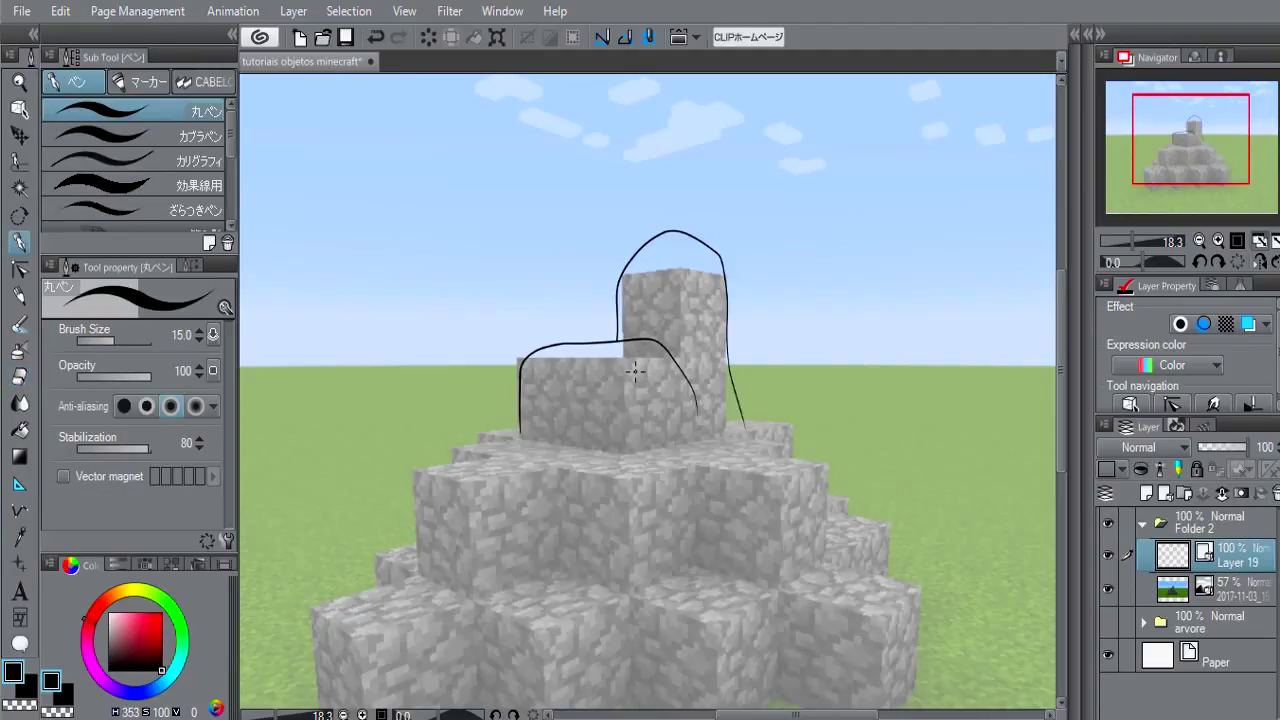
scroll(636, 371, "right", 1)
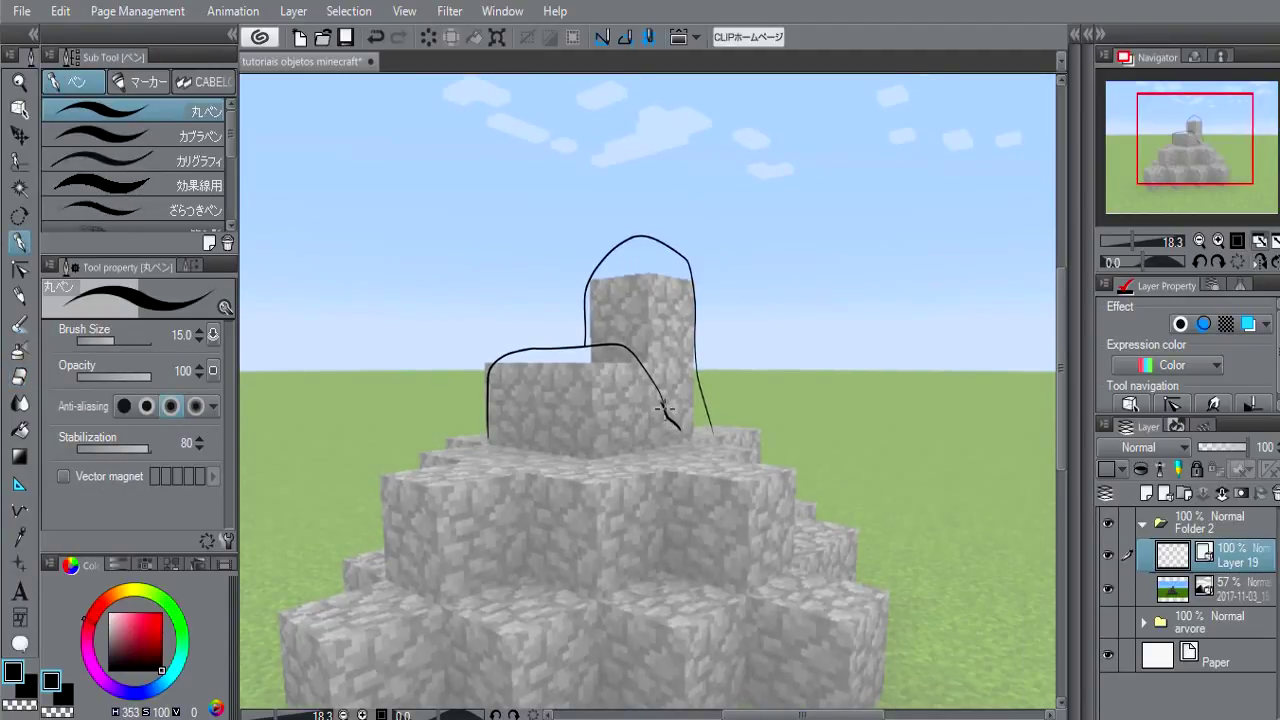
key("ctrl+z")
left_click_drag(670, 425, 686, 438)
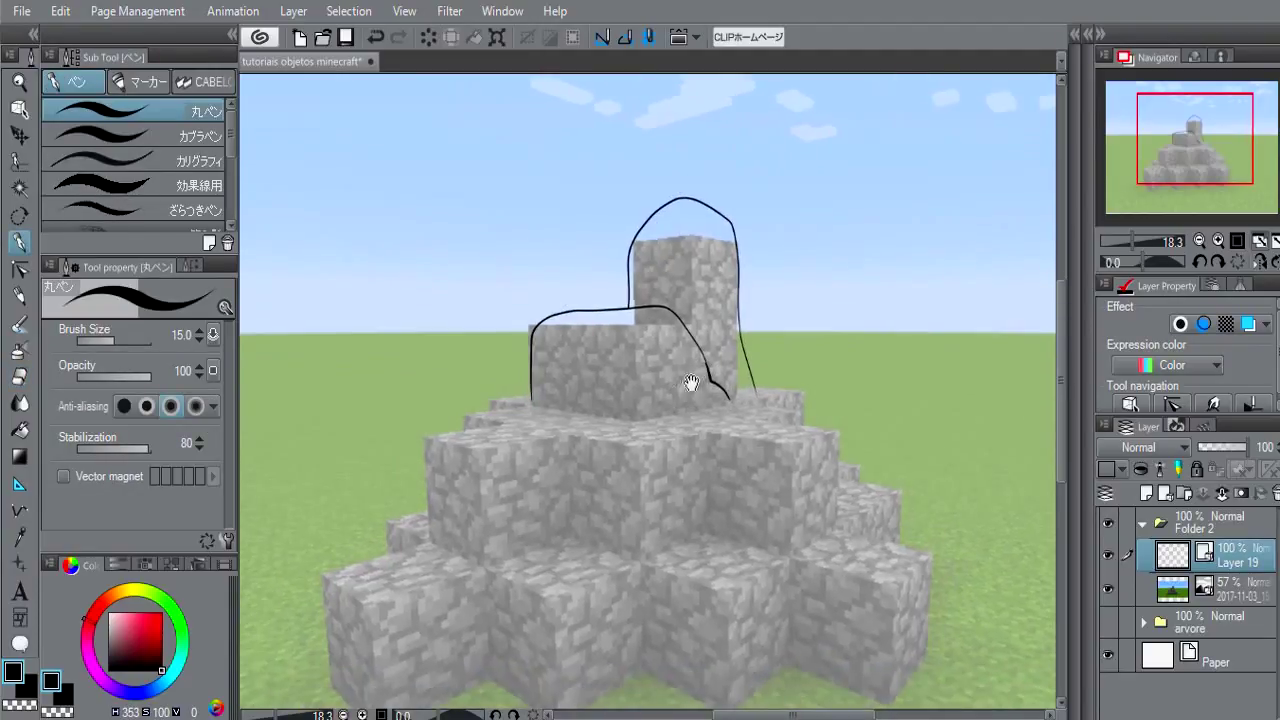
mouse_move(487, 443)
left_mouse_down()
mouse_move(629, 371)
mouse_move(620, 355)
left_mouse_up()
mouse_move(563, 474)
left_mouse_down()
mouse_move(622, 366)
mouse_move(660, 361)
mouse_move(670, 333)
mouse_move(600, 357)
left_mouse_up()
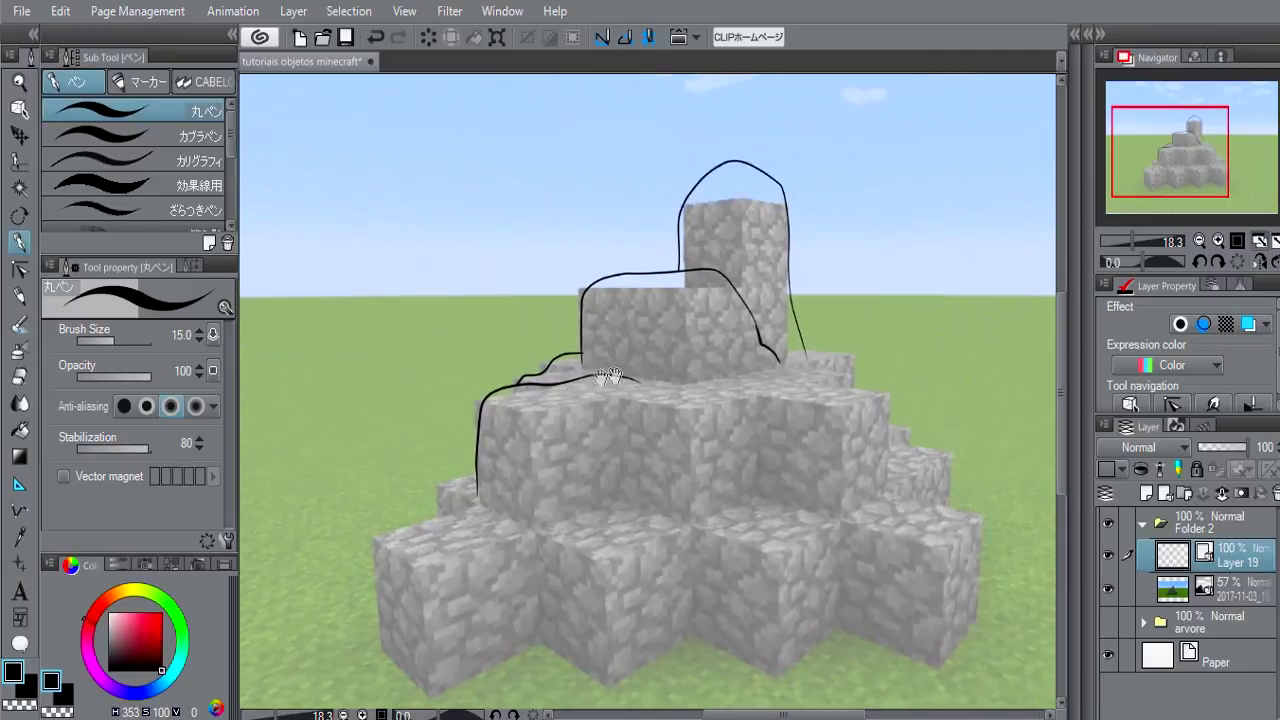
Step: Continue the outline down the pile's right side and left edge to the ground
key("e")
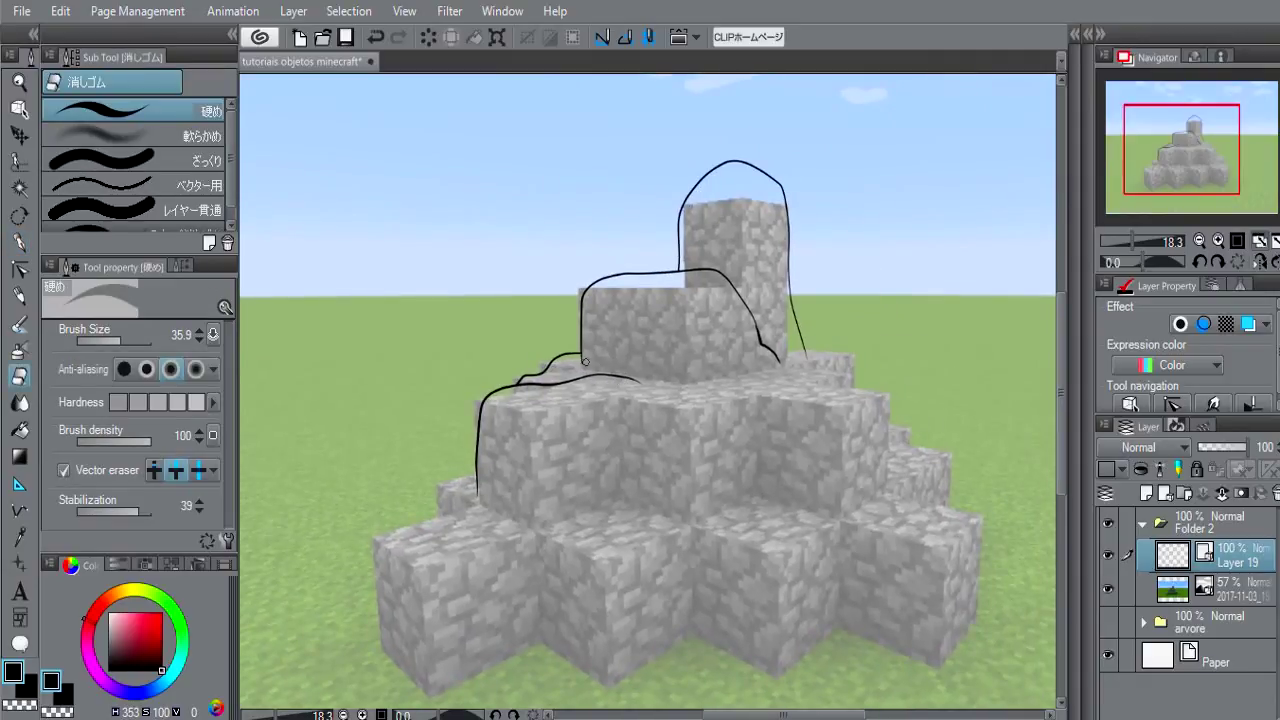
key("p")
left_click_drag(752, 393, 800, 400)
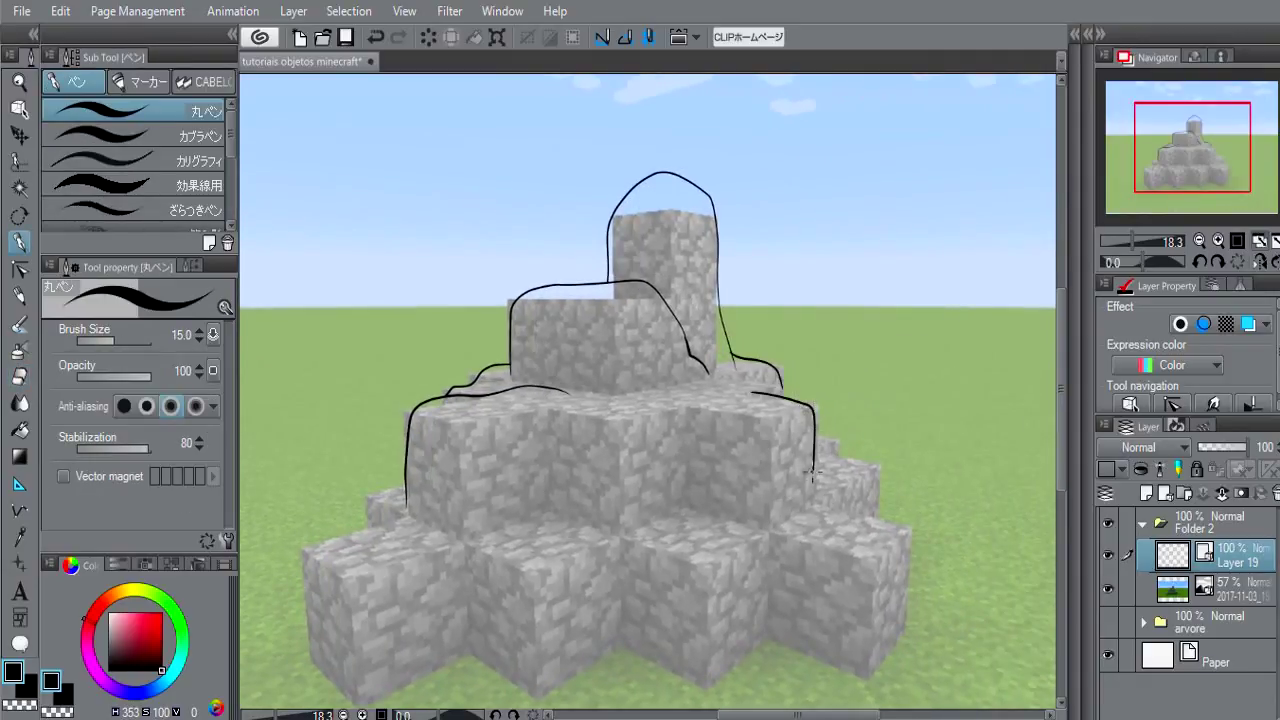
mouse_move(812, 472)
left_mouse_down()
mouse_move(772, 462)
mouse_move(880, 628)
left_mouse_up()
left_click_drag(773, 550, 973, 502)
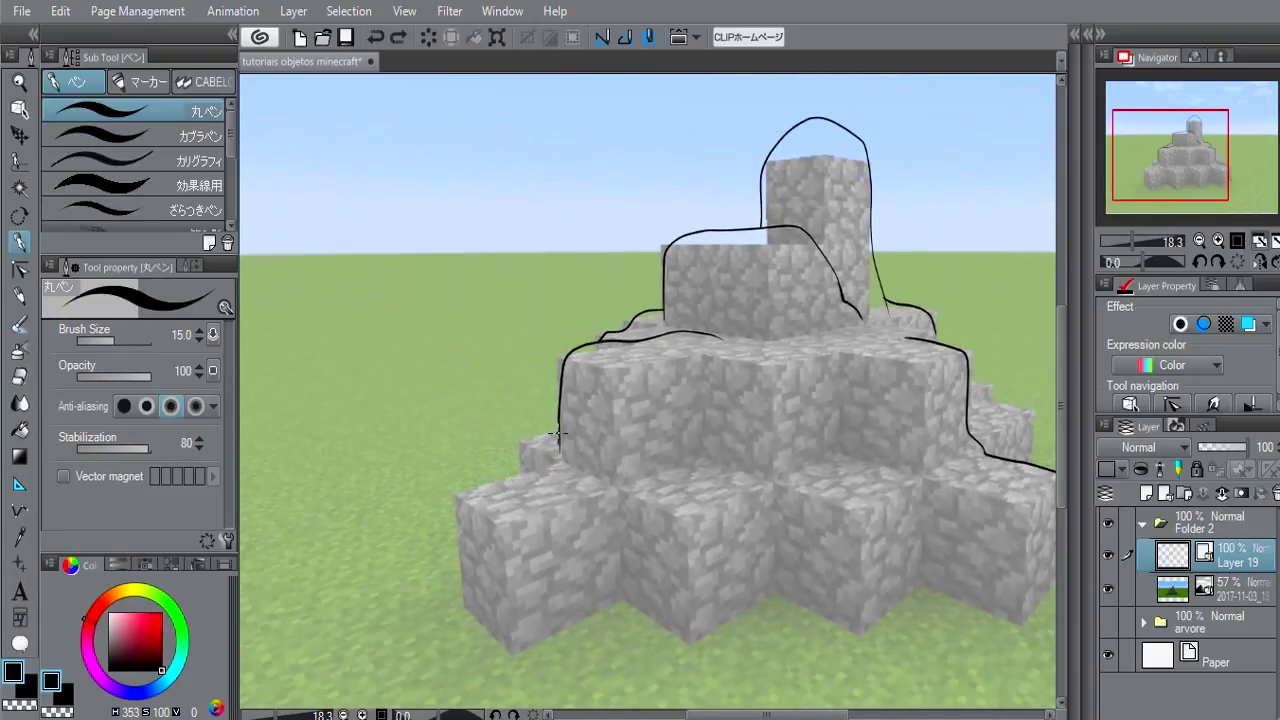
left_click_drag(557, 437, 430, 632)
left_click_drag(573, 495, 588, 458)
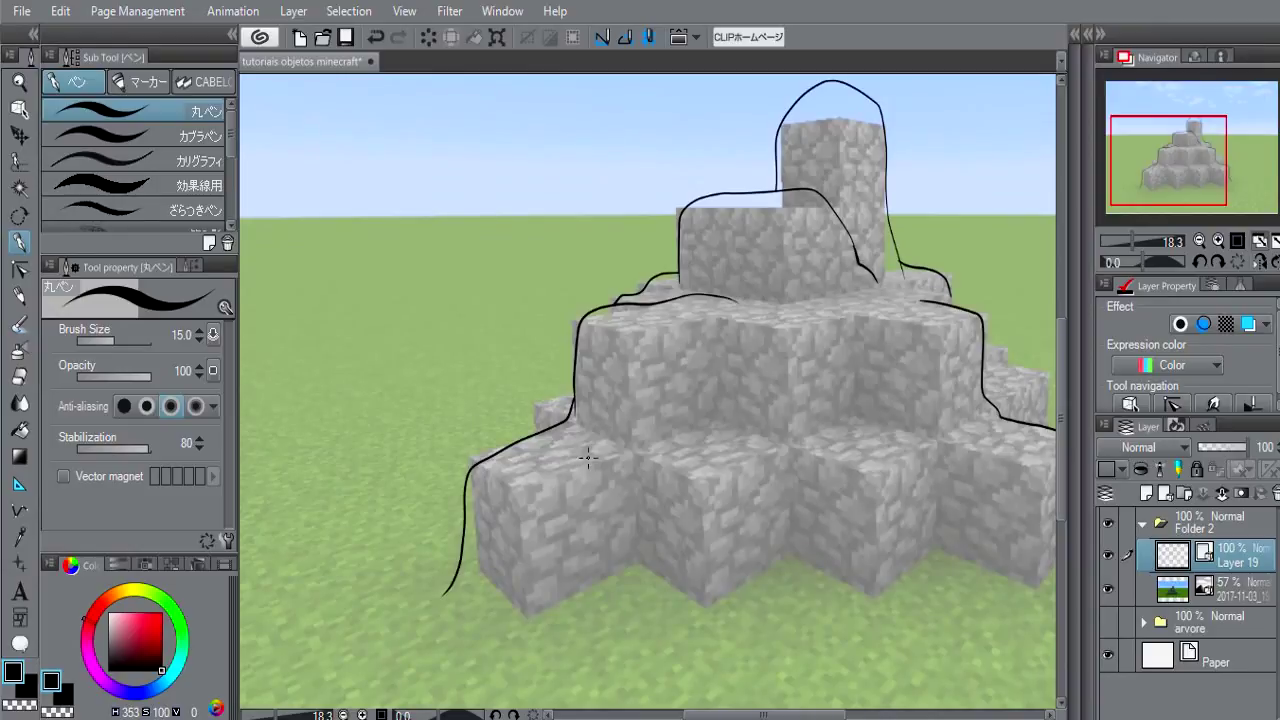
left_click_drag(585, 447, 643, 427)
Step: Clean up a stray hook and split the upper block with a vertical crease
left_click_drag(632, 372, 587, 420)
key("e")
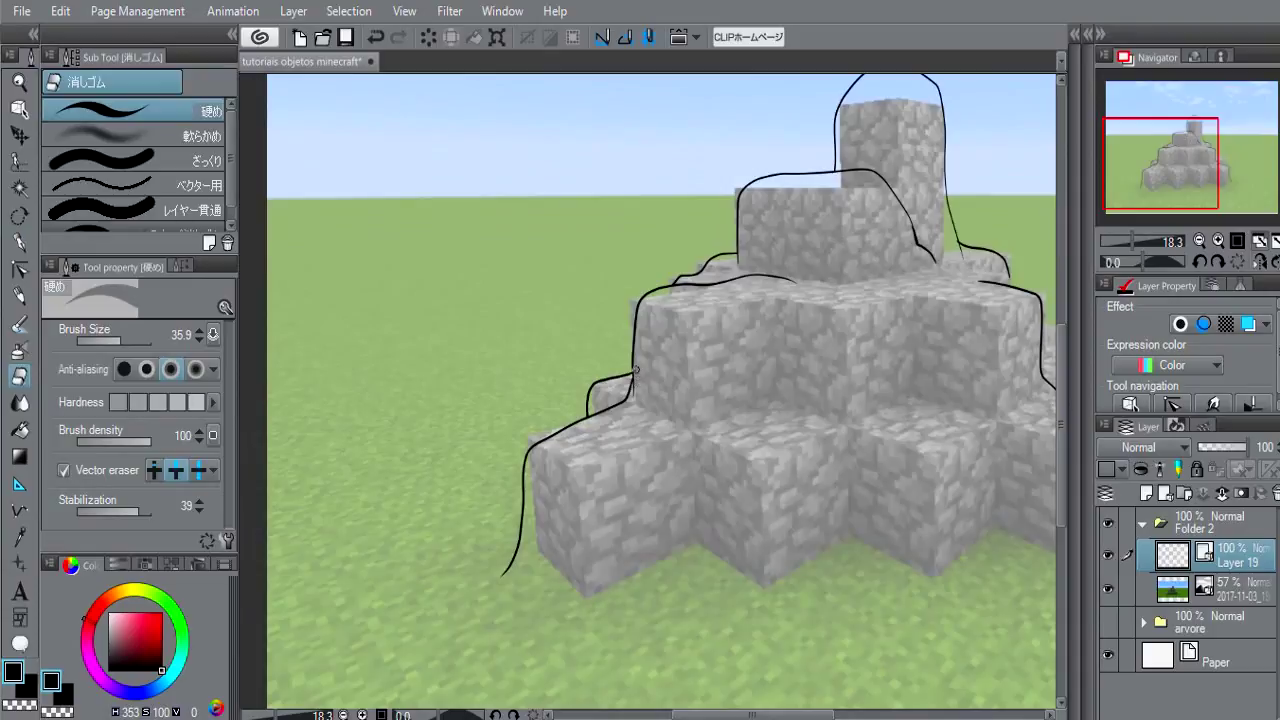
key("p")
left_click_drag(663, 359, 571, 443)
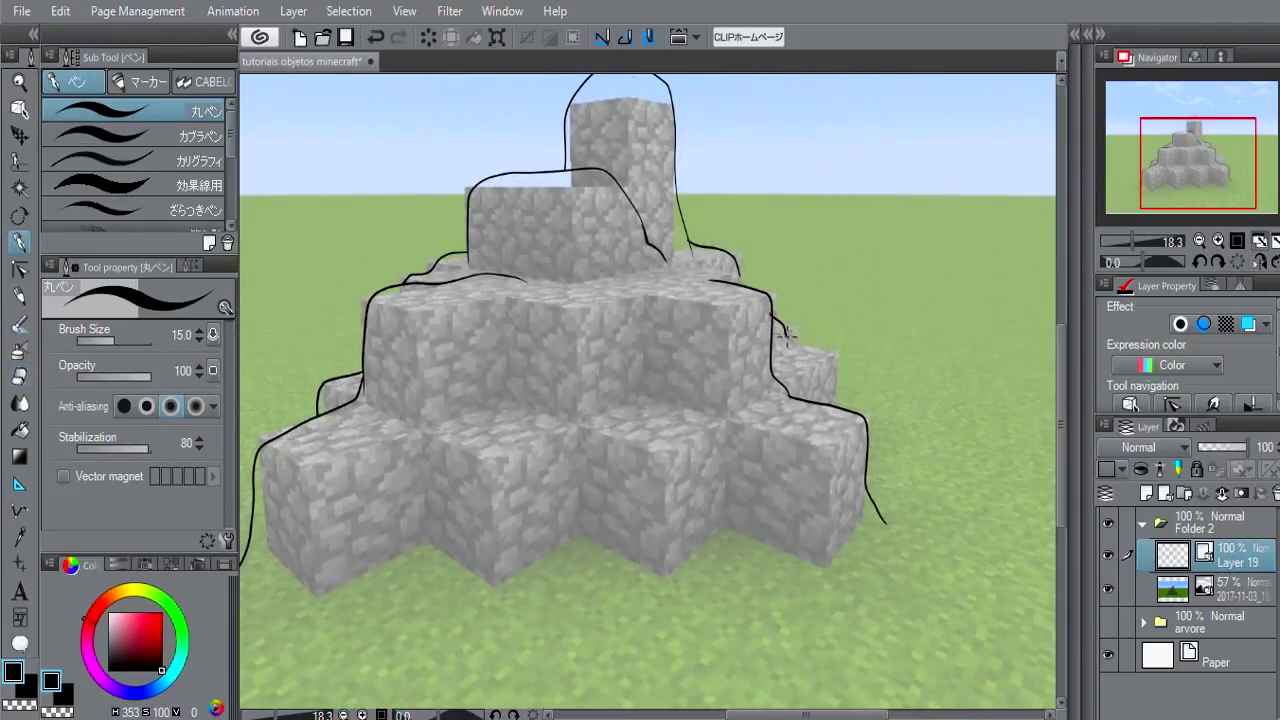
mouse_move(586, 372)
left_mouse_down()
mouse_move(711, 386)
mouse_move(663, 471)
left_mouse_up()
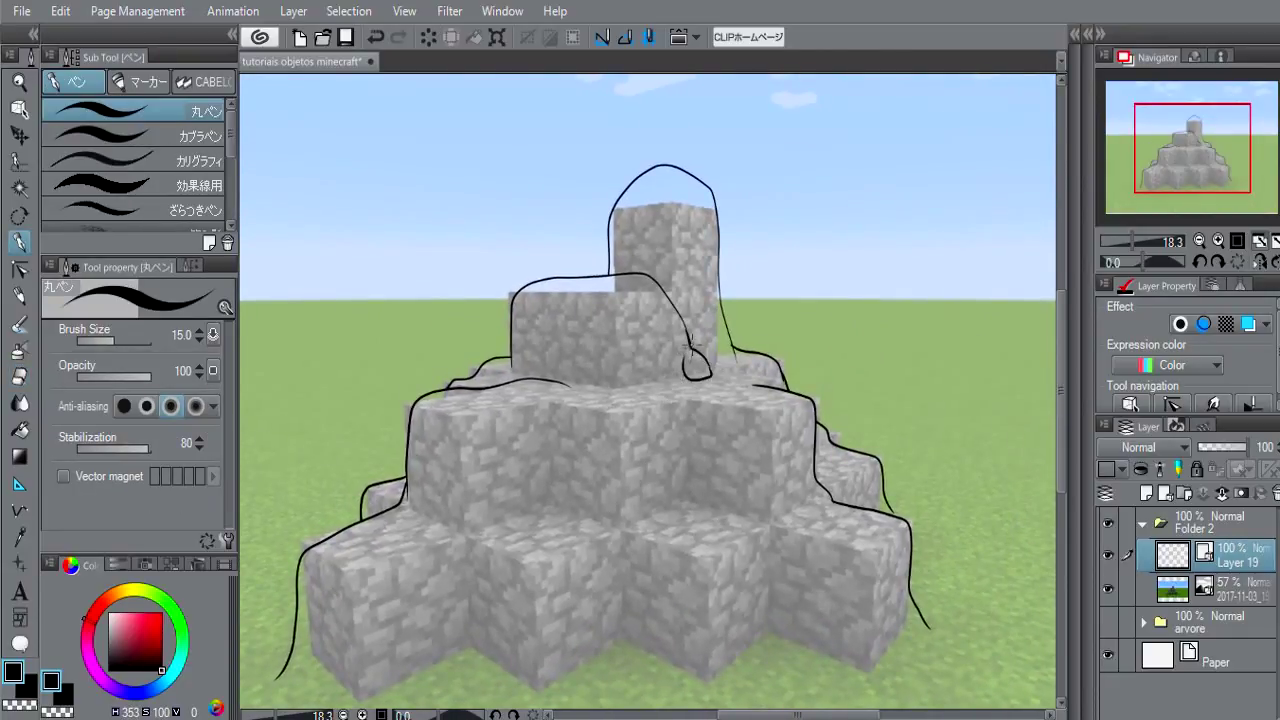
key("ctrl+z")
key("ctrl+z")
mouse_move(622, 298)
left_mouse_down()
mouse_move(612, 382)
mouse_move(675, 255)
left_mouse_up()
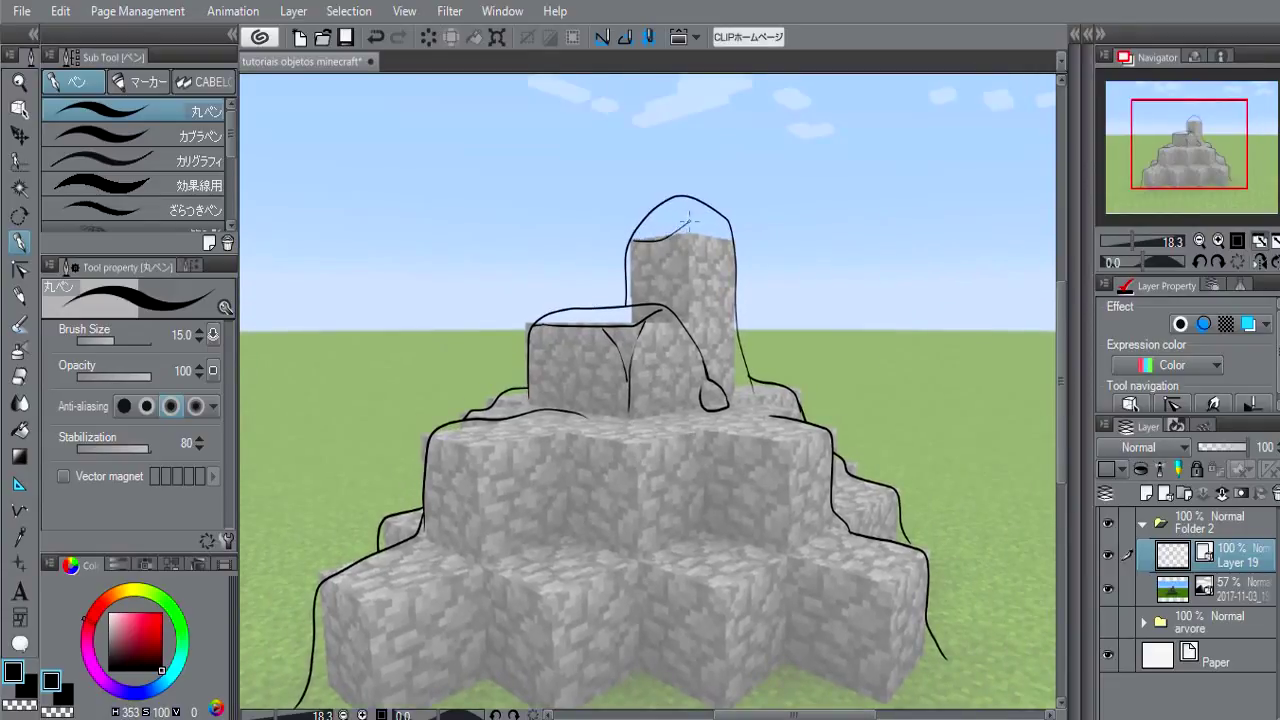
Step: Ink facet lines down the top block's edges and try an arch-shaped small rock
left_click_drag(687, 232, 686, 318)
key("ctrl+z")
key("ctrl+z")
left_click(628, 393)
left_click_drag(669, 236, 639, 271)
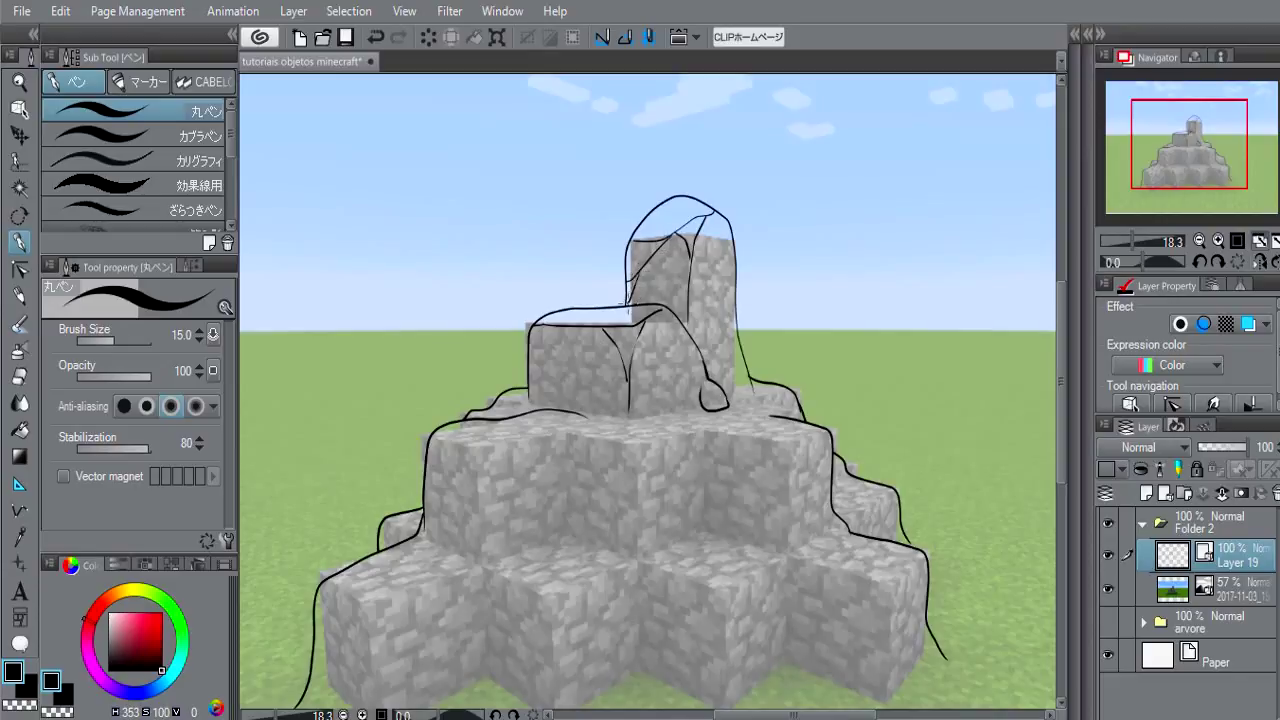
scroll(697, 305, "right", 2)
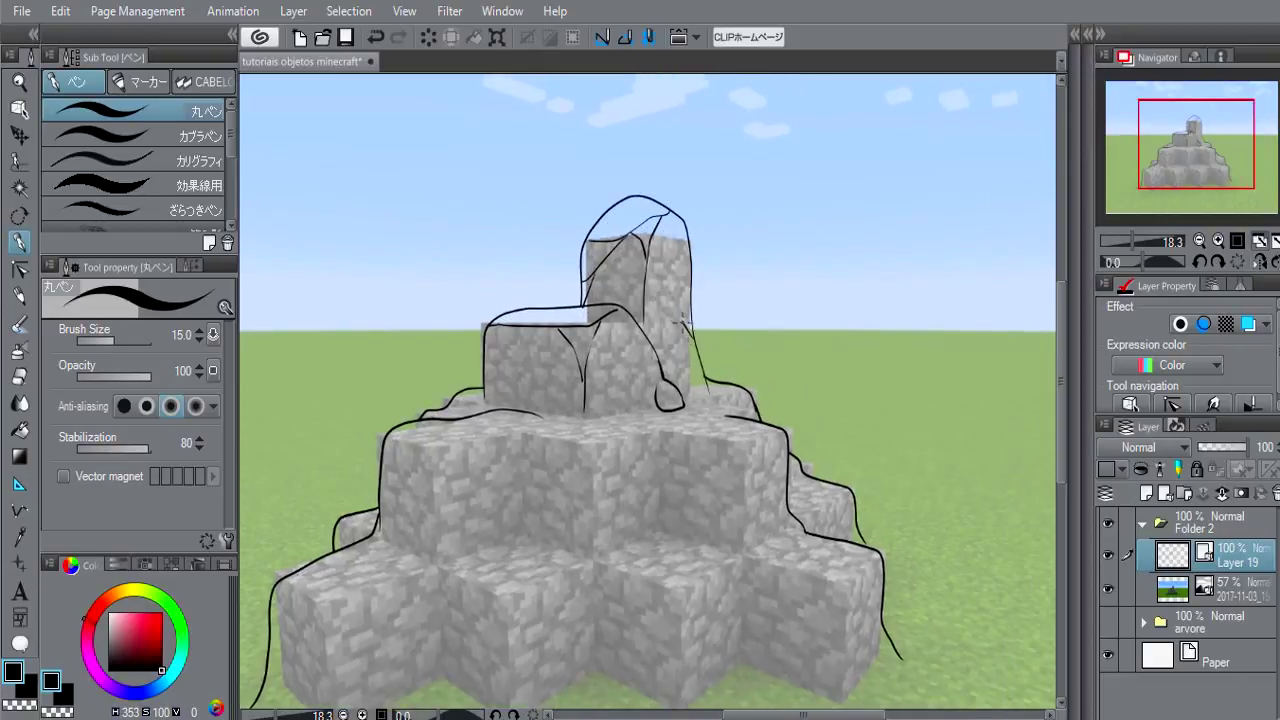
mouse_move(683, 320)
left_mouse_down()
mouse_move(658, 355)
mouse_move(668, 366)
mouse_move(705, 333)
mouse_move(697, 305)
mouse_move(737, 345)
left_mouse_up()
key("ctrl+z")
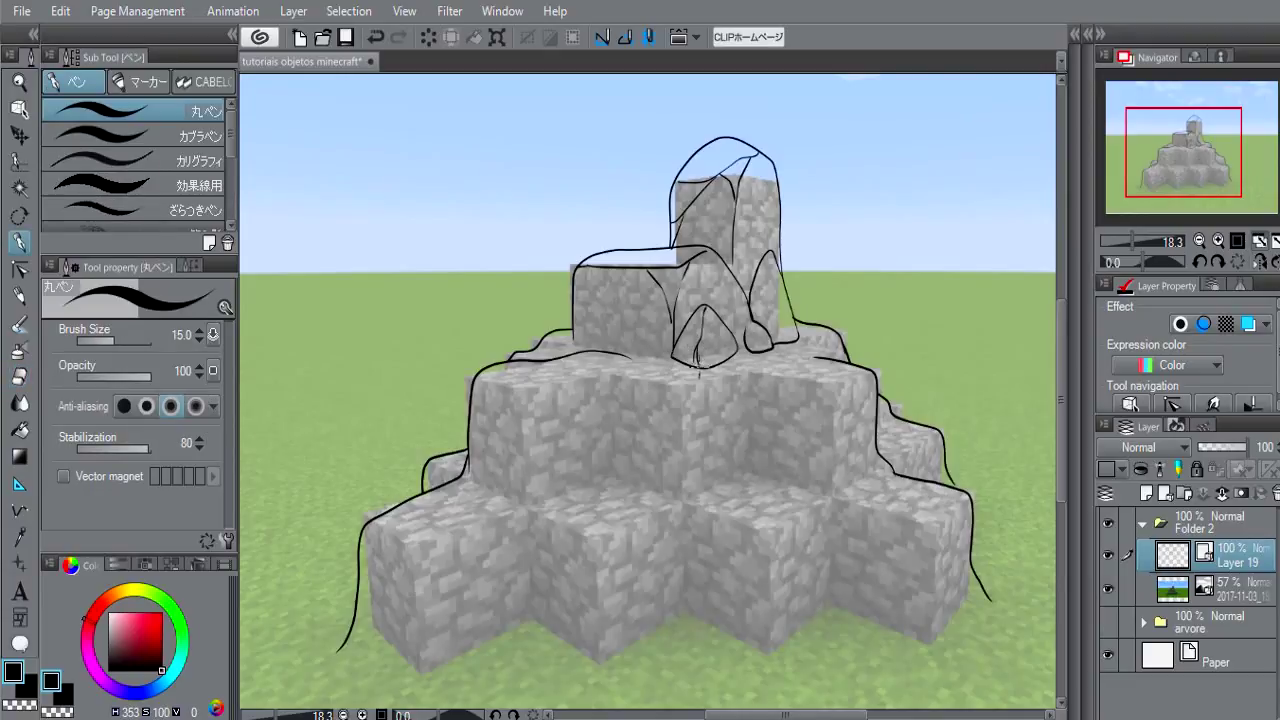
Step: Add facet lines across the upper block, a curved small rock and a small triangular rock
left_click_drag(664, 318, 769, 310)
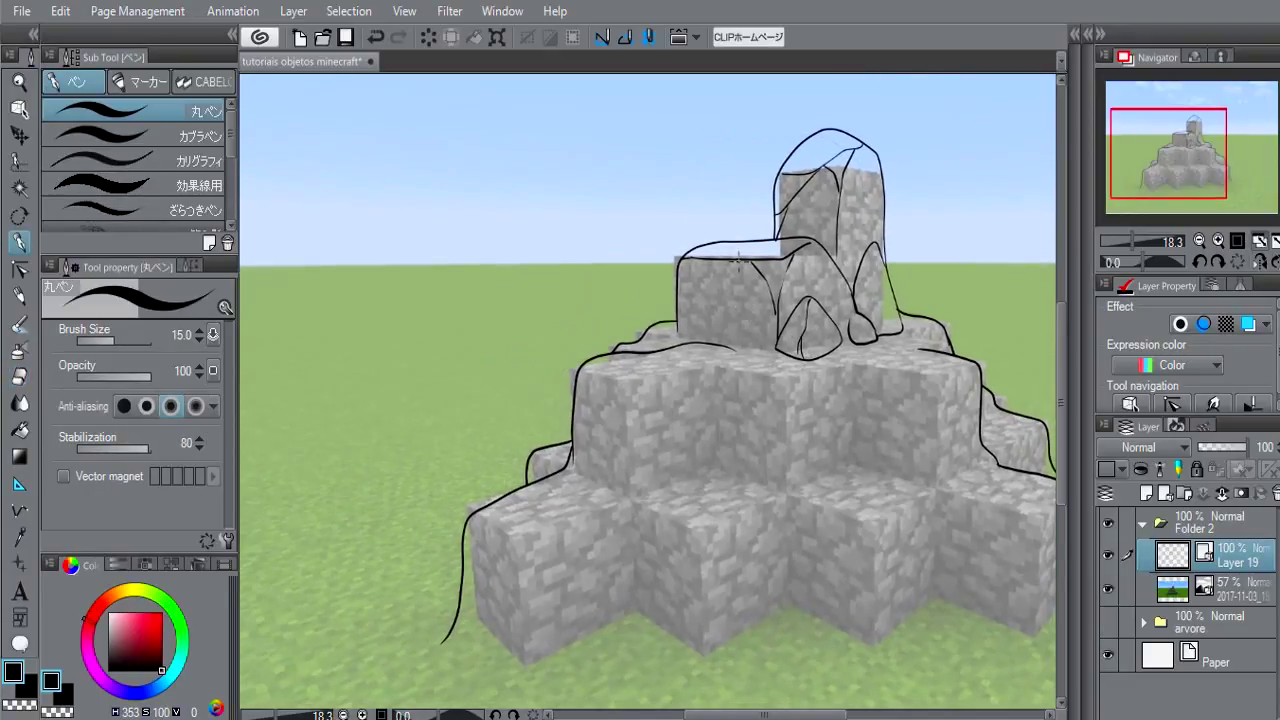
left_click_drag(760, 252, 682, 318)
left_click_drag(768, 292, 699, 300)
key("ctrl+z")
mouse_move(732, 345)
left_mouse_down()
mouse_move(660, 325)
mouse_move(618, 378)
left_mouse_up()
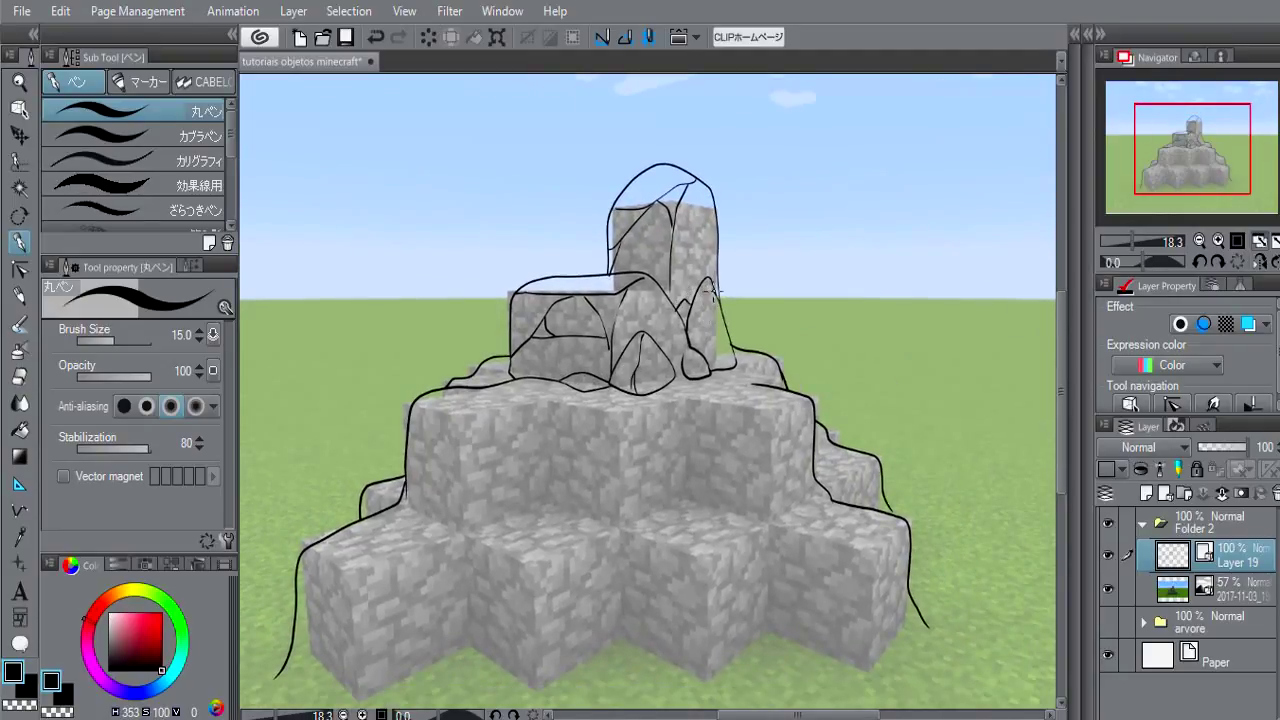
mouse_move(714, 290)
left_mouse_down()
mouse_move(695, 348)
mouse_move(705, 337)
left_mouse_up()
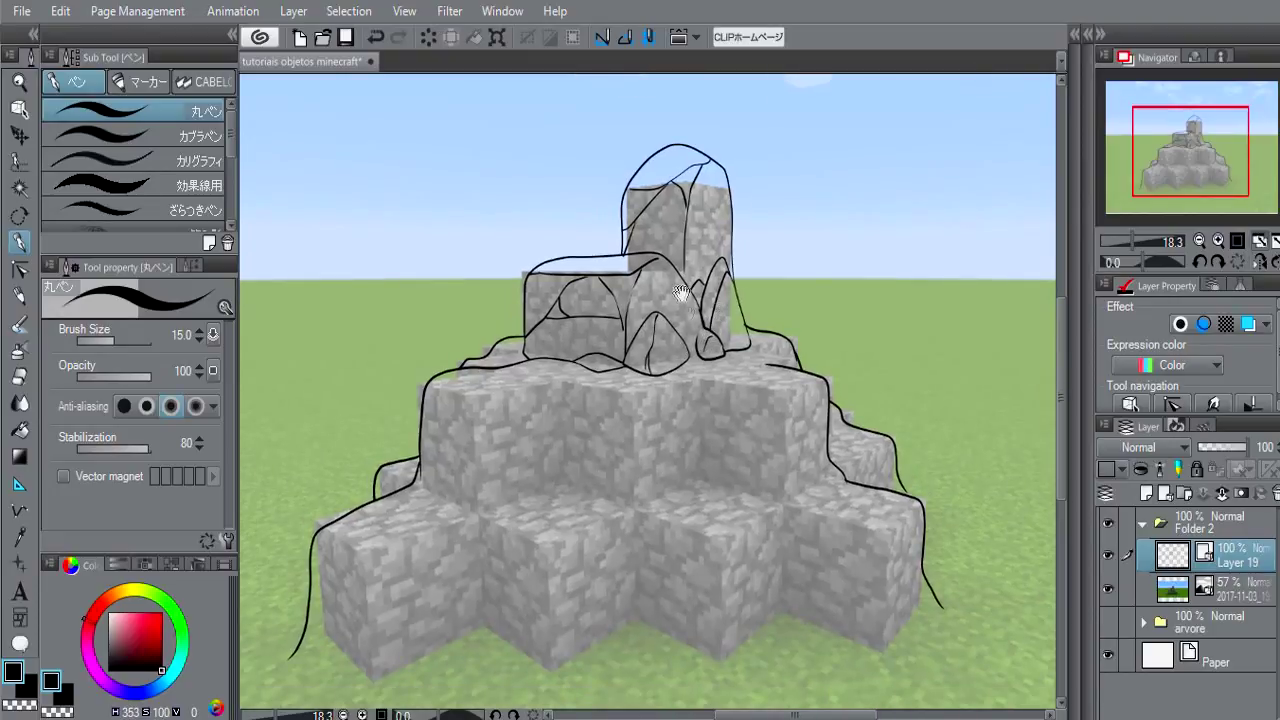
mouse_move(658, 439)
left_mouse_down()
mouse_move(711, 333)
mouse_move(842, 325)
left_mouse_up()
mouse_move(835, 403)
left_mouse_down()
mouse_move(850, 386)
mouse_move(810, 427)
mouse_move(840, 387)
left_mouse_up()
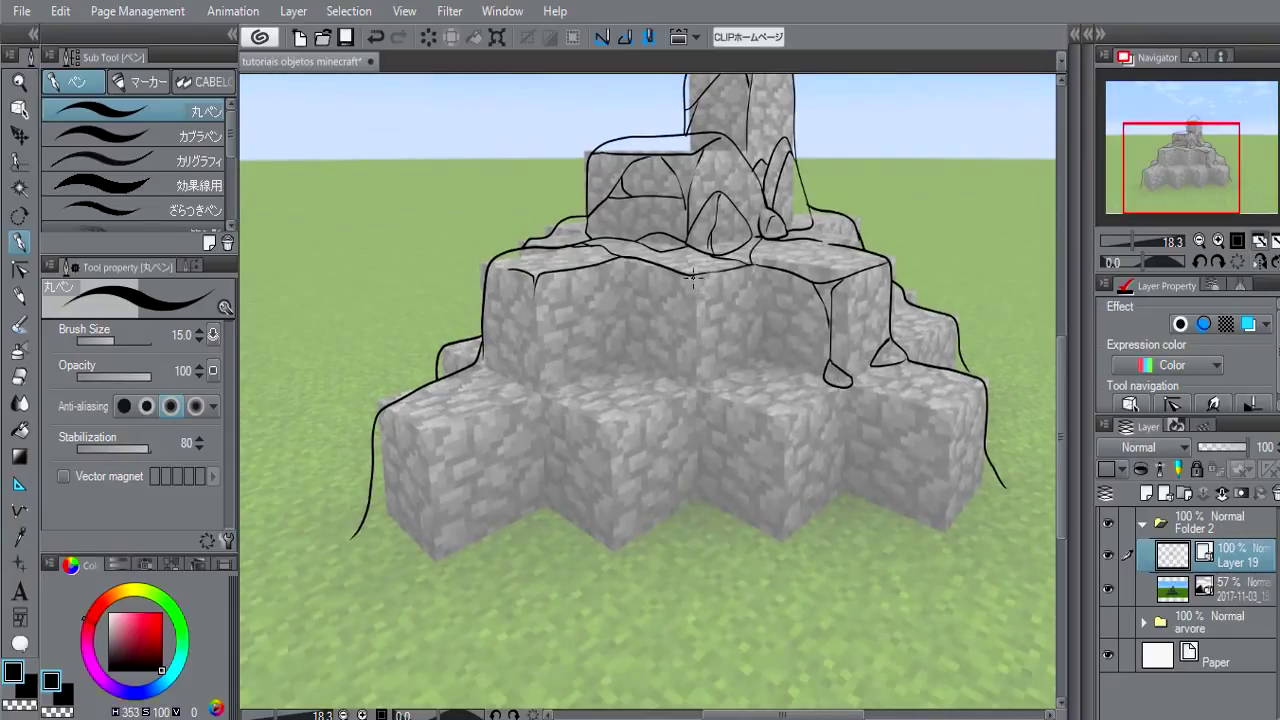
Step: Extend the outline down the tier with a drip line and trace the pile's right edge
key("ctrl+z")
left_click_drag(632, 308, 680, 378)
left_click_drag(626, 325, 606, 368)
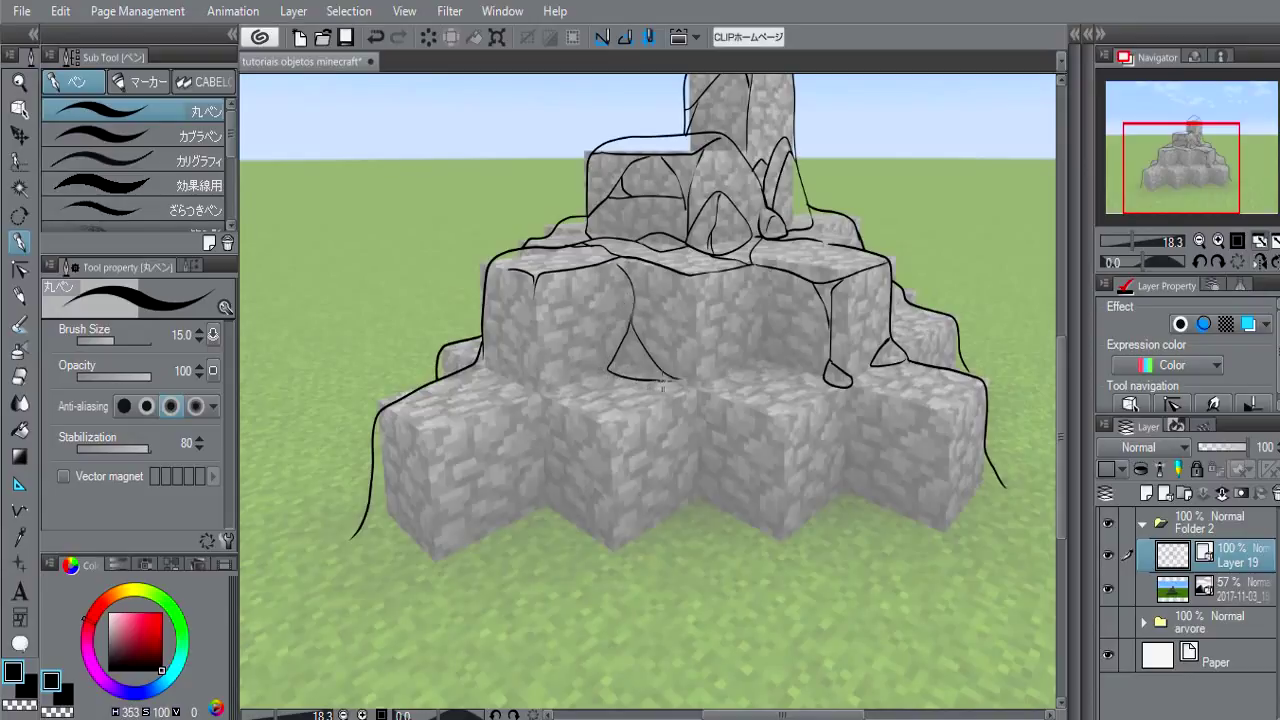
mouse_move(700, 380)
left_mouse_down()
mouse_move(804, 385)
mouse_move(768, 291)
left_mouse_up()
key("e")
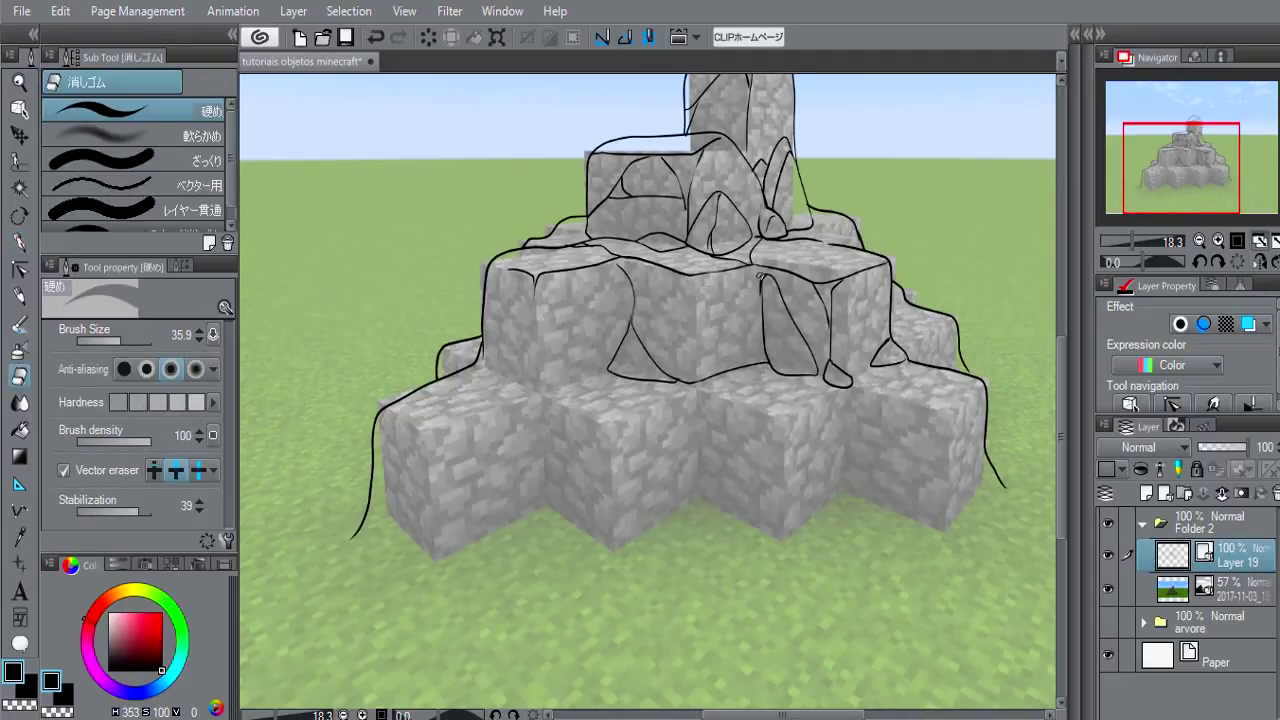
left_click_drag(757, 278, 827, 243)
key("p")
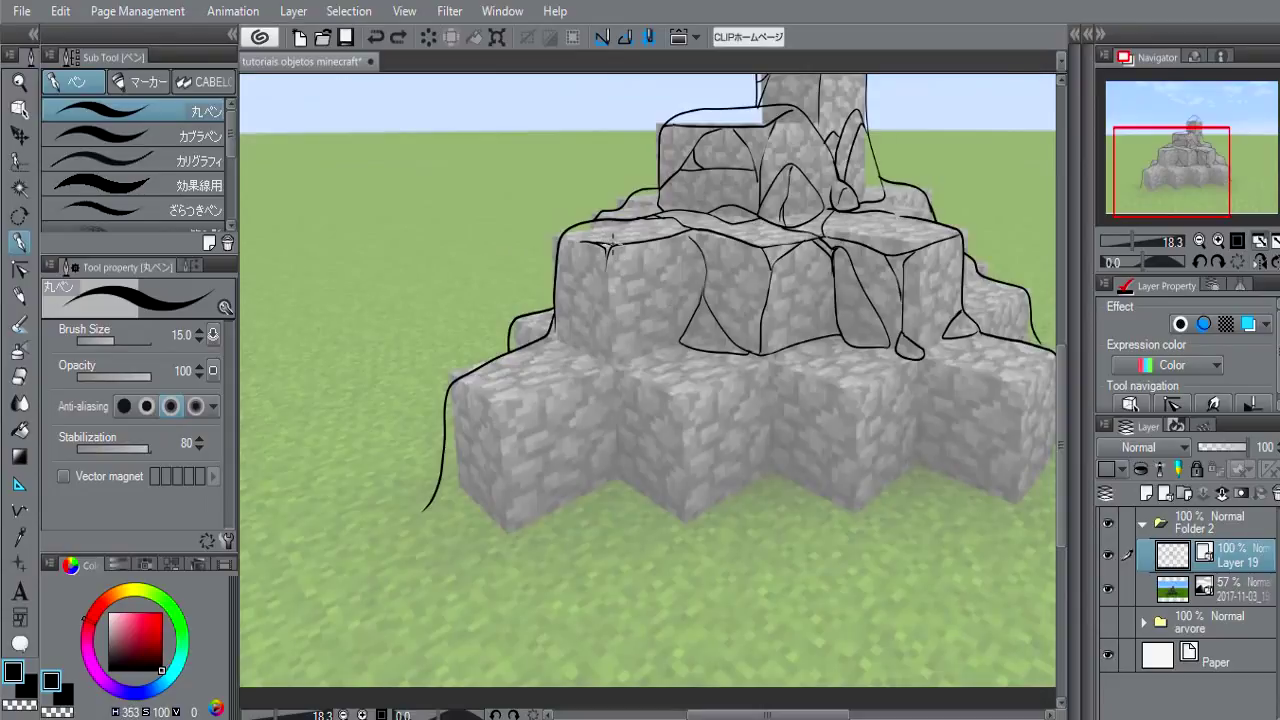
left_click_drag(604, 329, 620, 303)
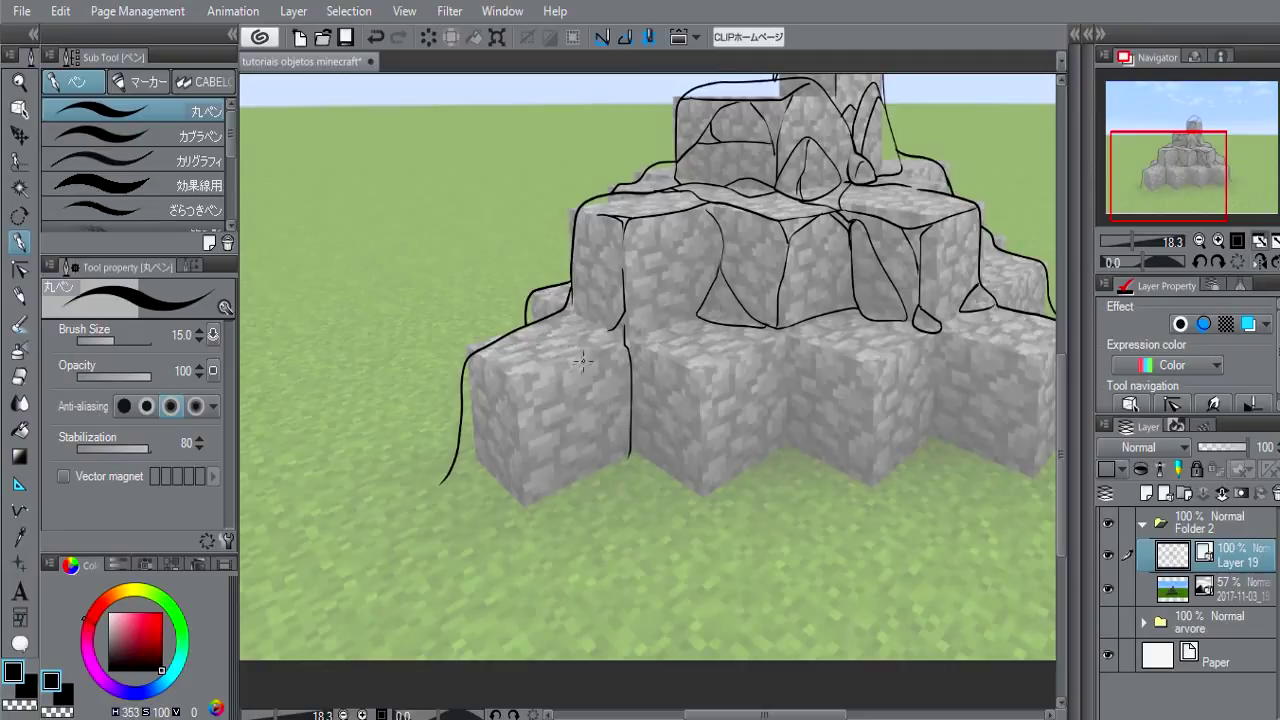
Step: Ink crack lines on the lower-left, front-centre and right-centre blocks
left_click_drag(582, 361, 509, 481)
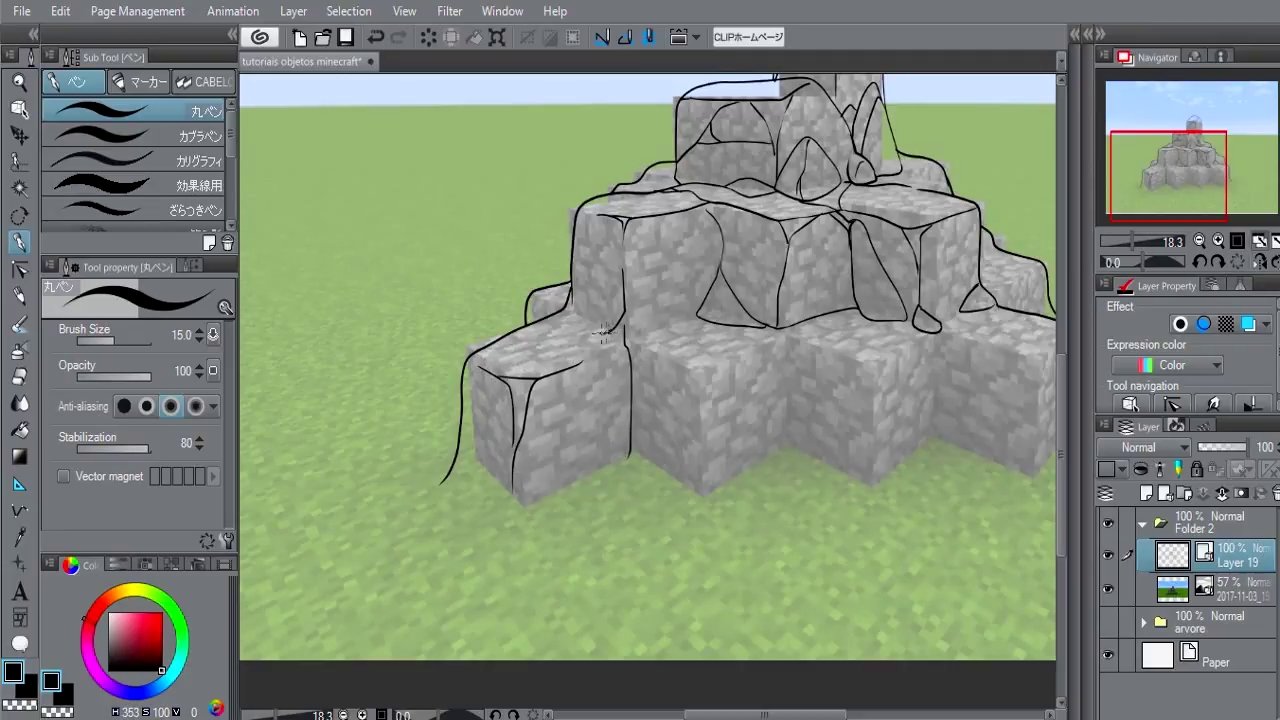
key("ctrl+z")
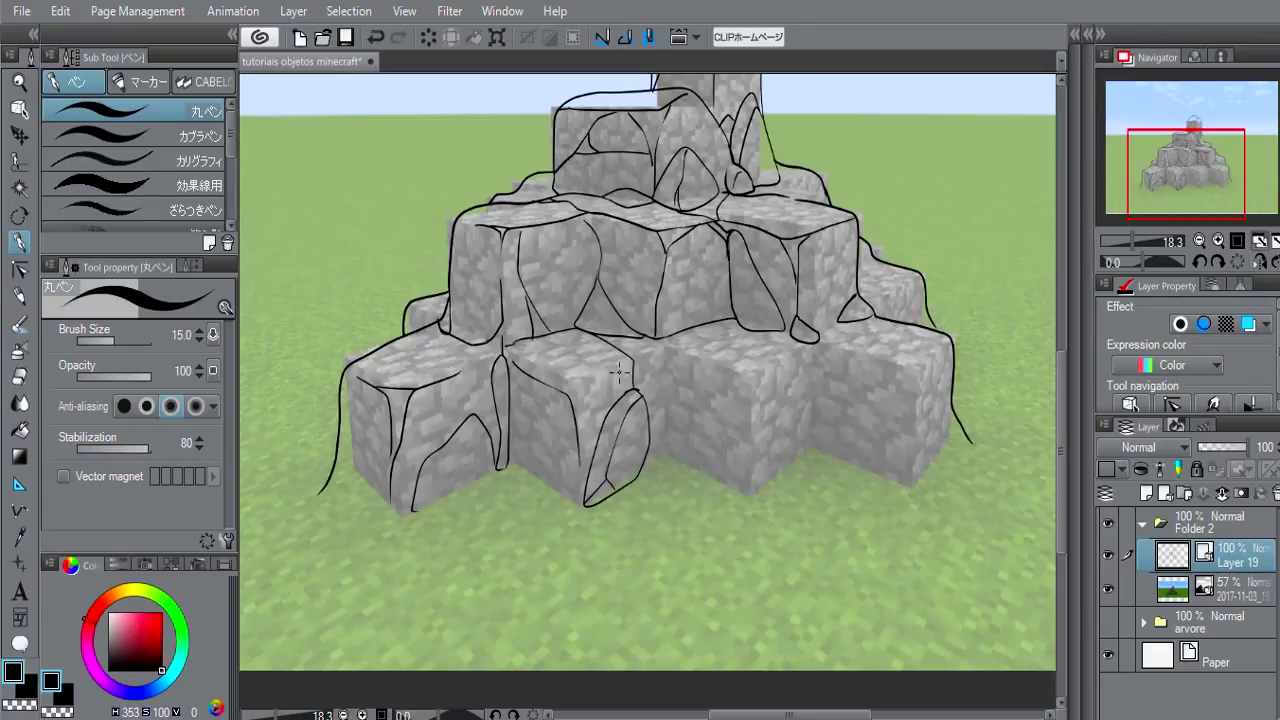
left_click_drag(573, 365, 576, 398)
key("e")
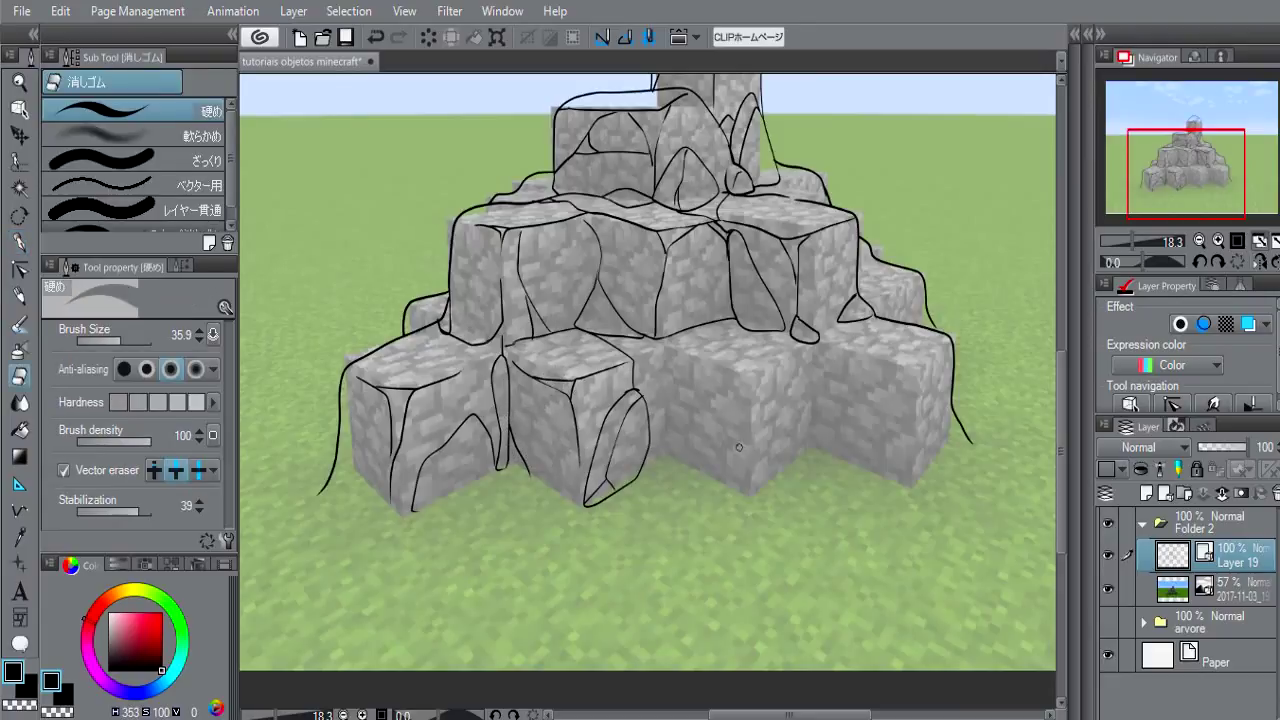
key("p")
mouse_move(808, 408)
left_mouse_down()
mouse_move(771, 477)
mouse_move(646, 506)
mouse_move(511, 476)
left_mouse_up()
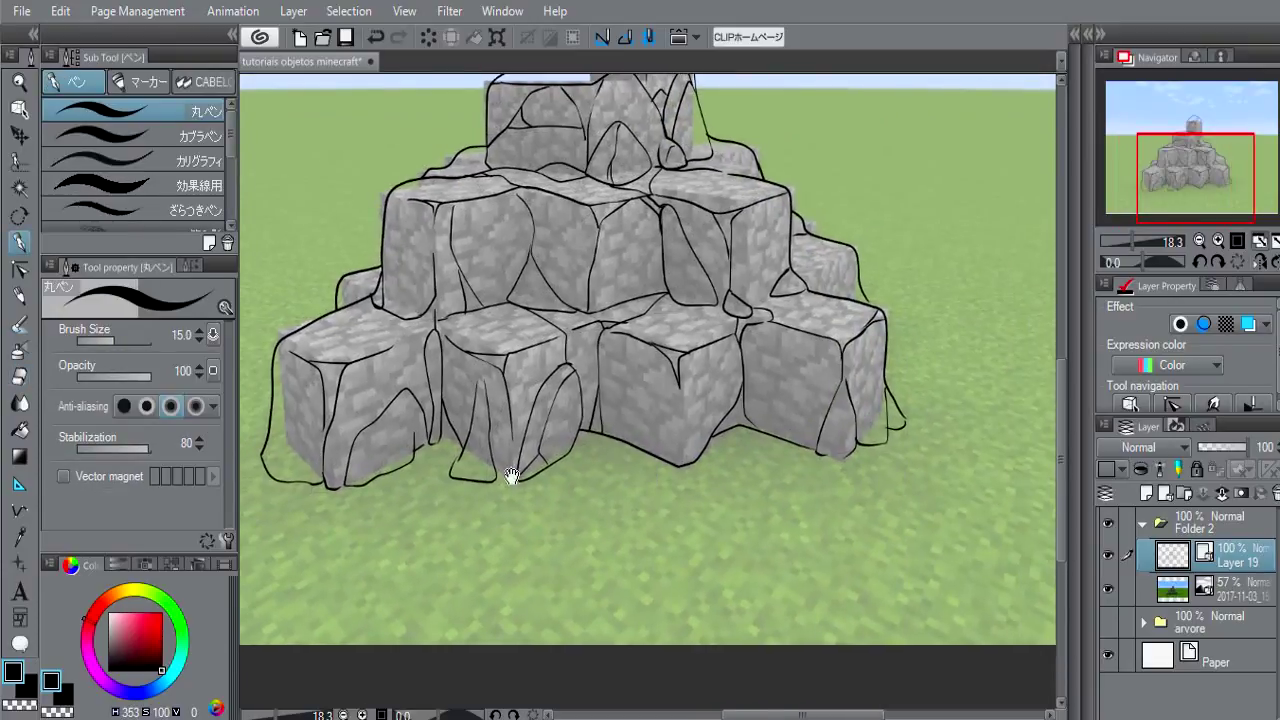
key("e")
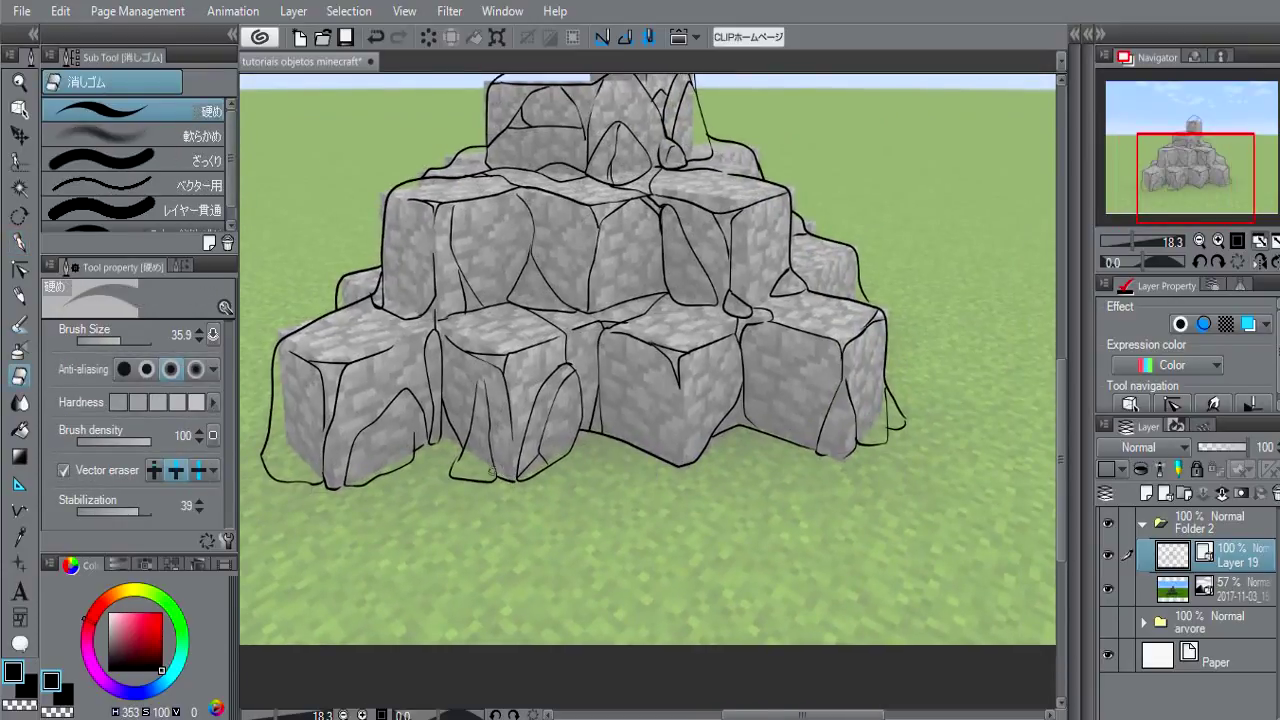
key("p")
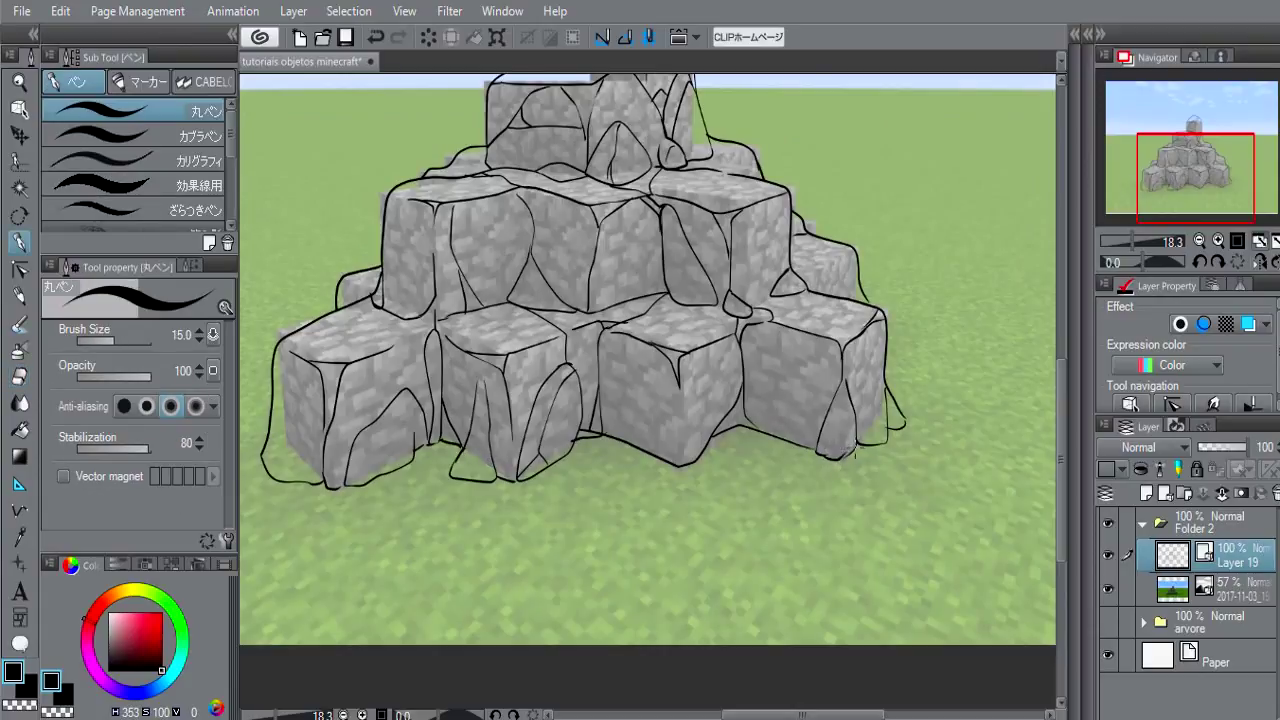
Step: Remove a stray stroke and review the complete rock-pile line art
key("ctrl+z")
key("e")
key("p")
scroll(900, 420, "up", 1)
scroll(870, 370, "up", 1)
scroll(820, 390, "up", 1)
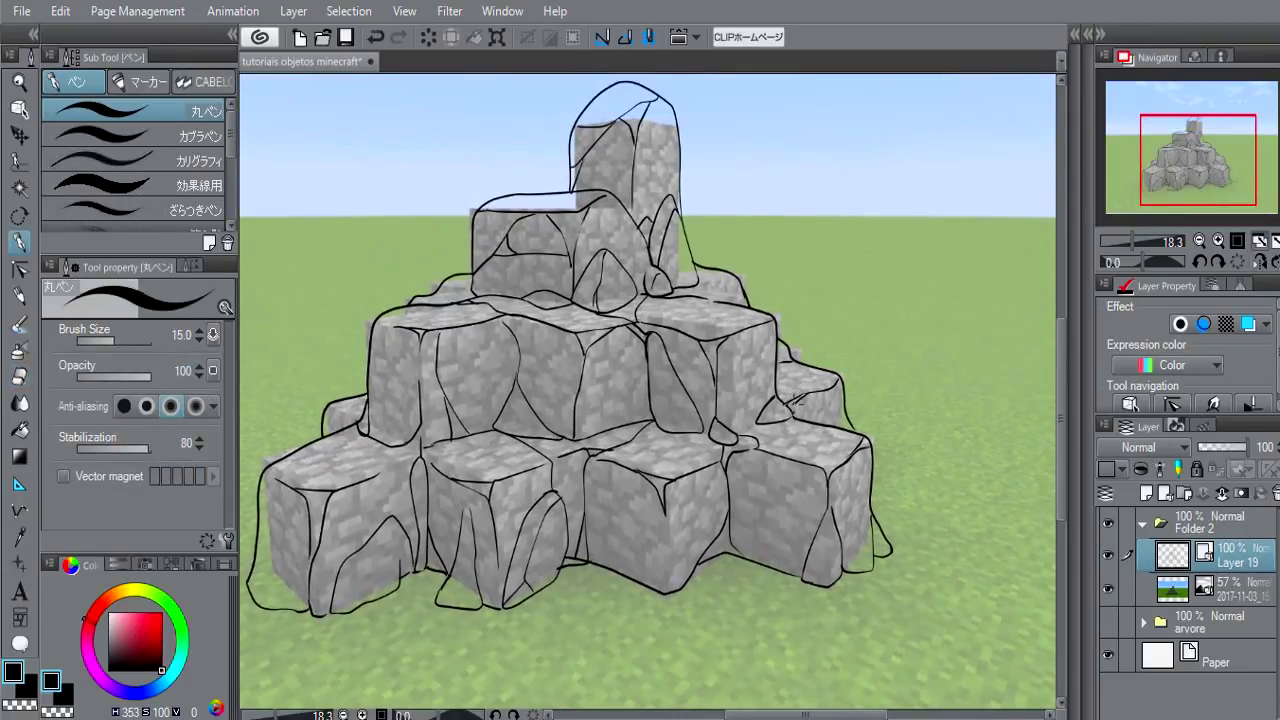
left_click_drag(808, 378, 730, 427)
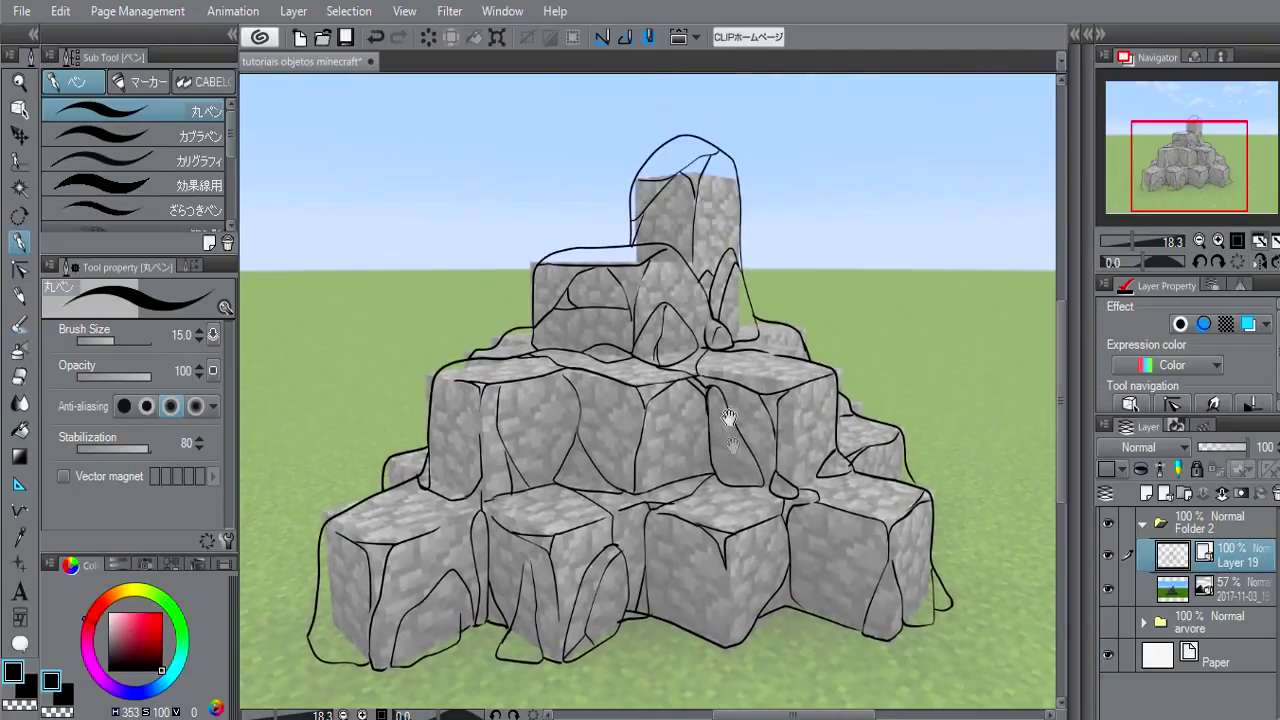
scroll(730, 427, "down", 2)
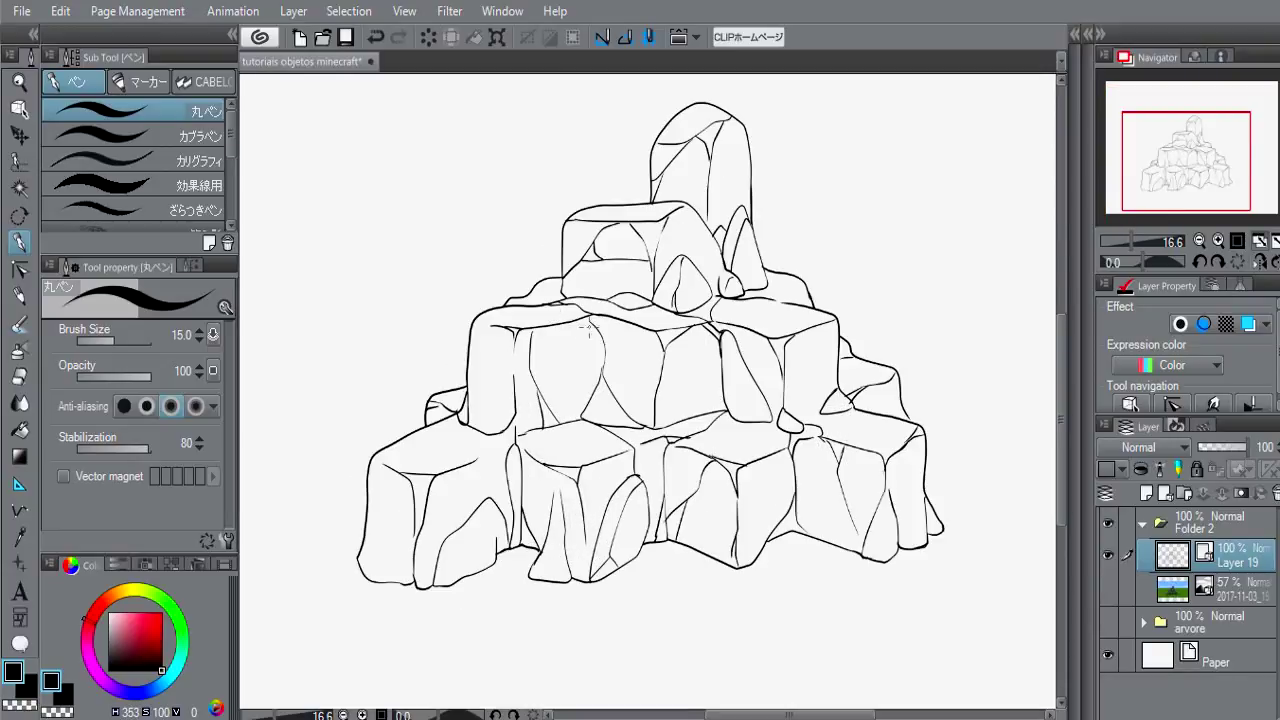
Step: Ink extra cracks on the front, front-left and right-middle cubes, then select the reference photo layer
left_click_drag(587, 318, 599, 381)
left_click_drag(469, 417, 515, 343)
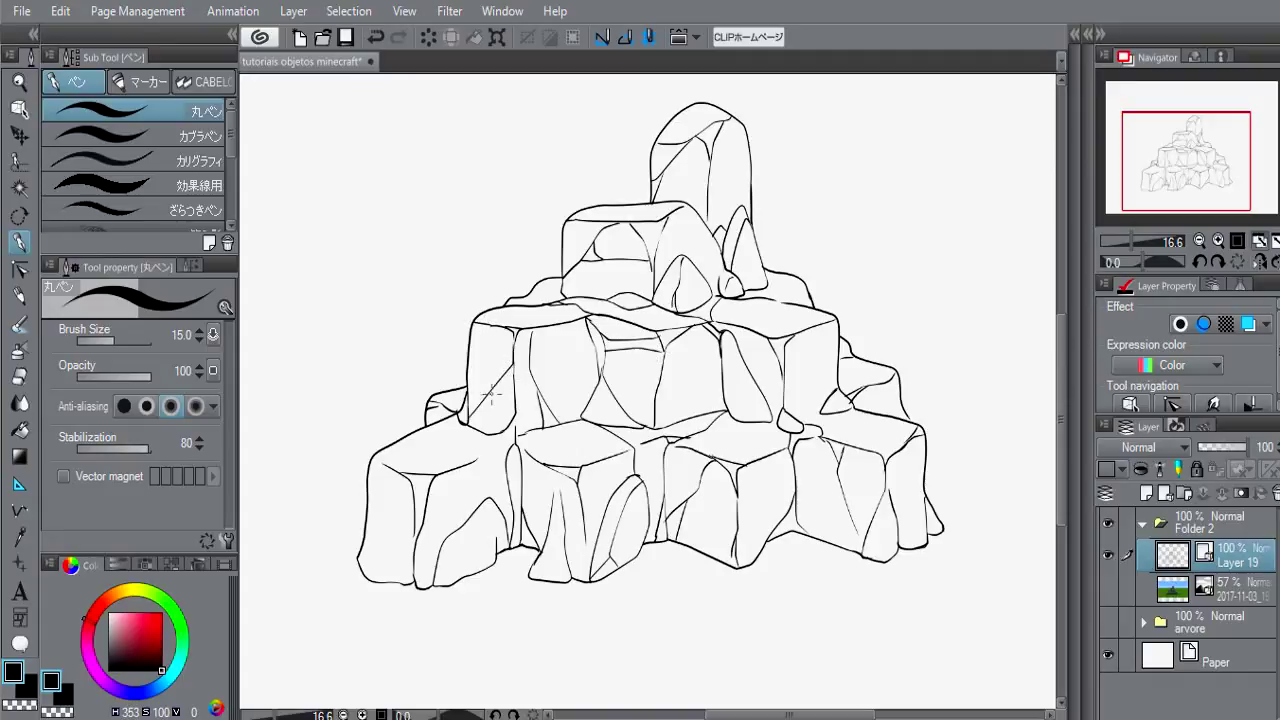
key("ctrl+z")
key("ctrl+y")
left_click_drag(800, 337, 822, 377)
key("e")
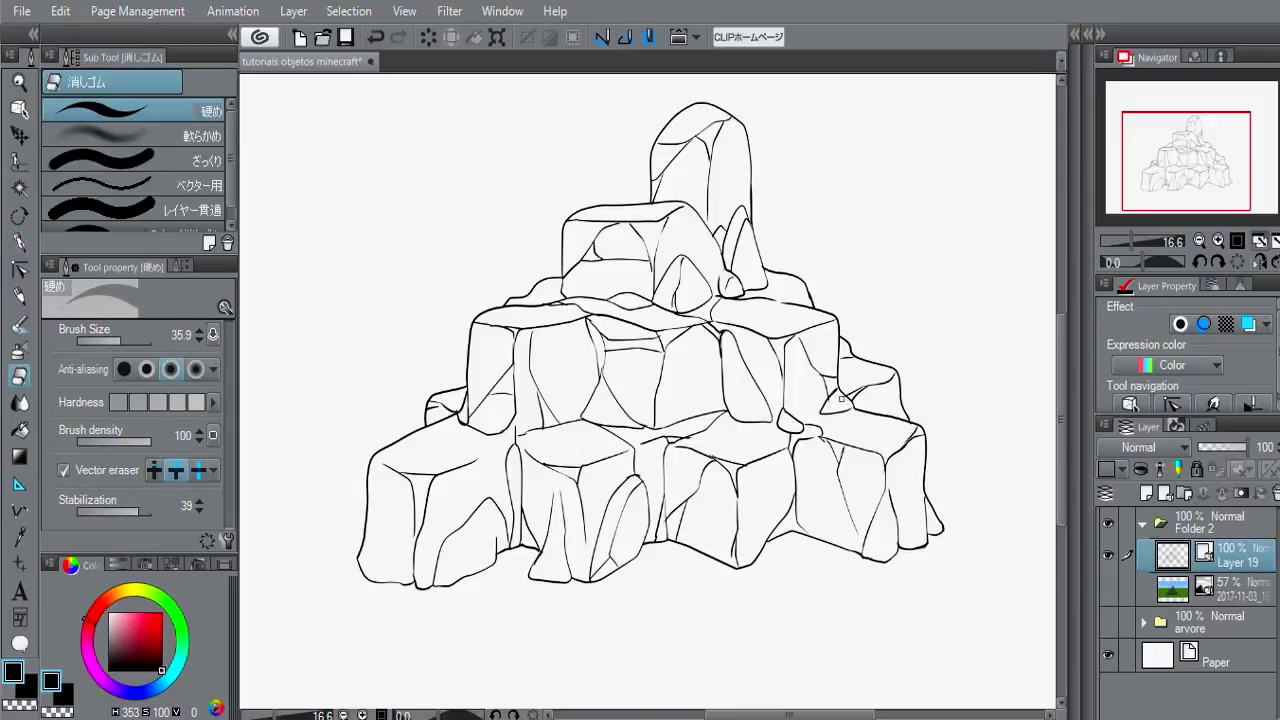
key("p")
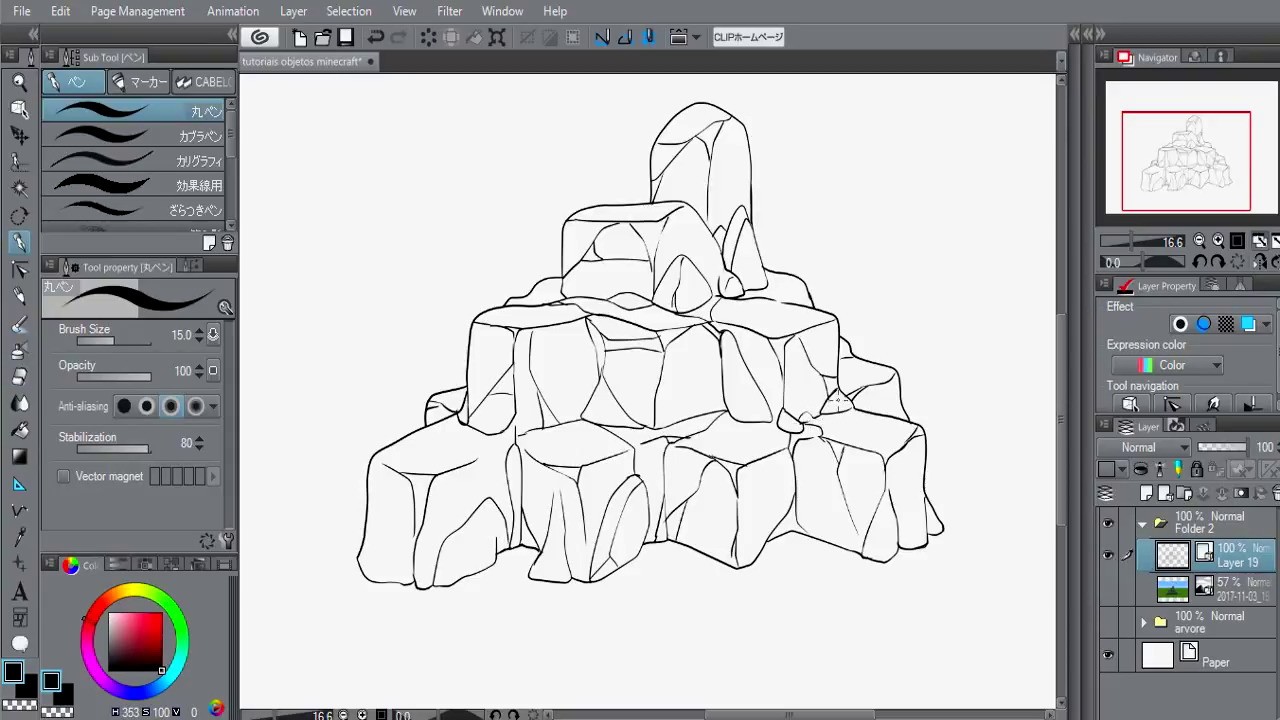
left_click(1107, 589)
Step: Check the reference at higher opacity, hide it, and add a layer beneath the line art
left_click(1215, 588)
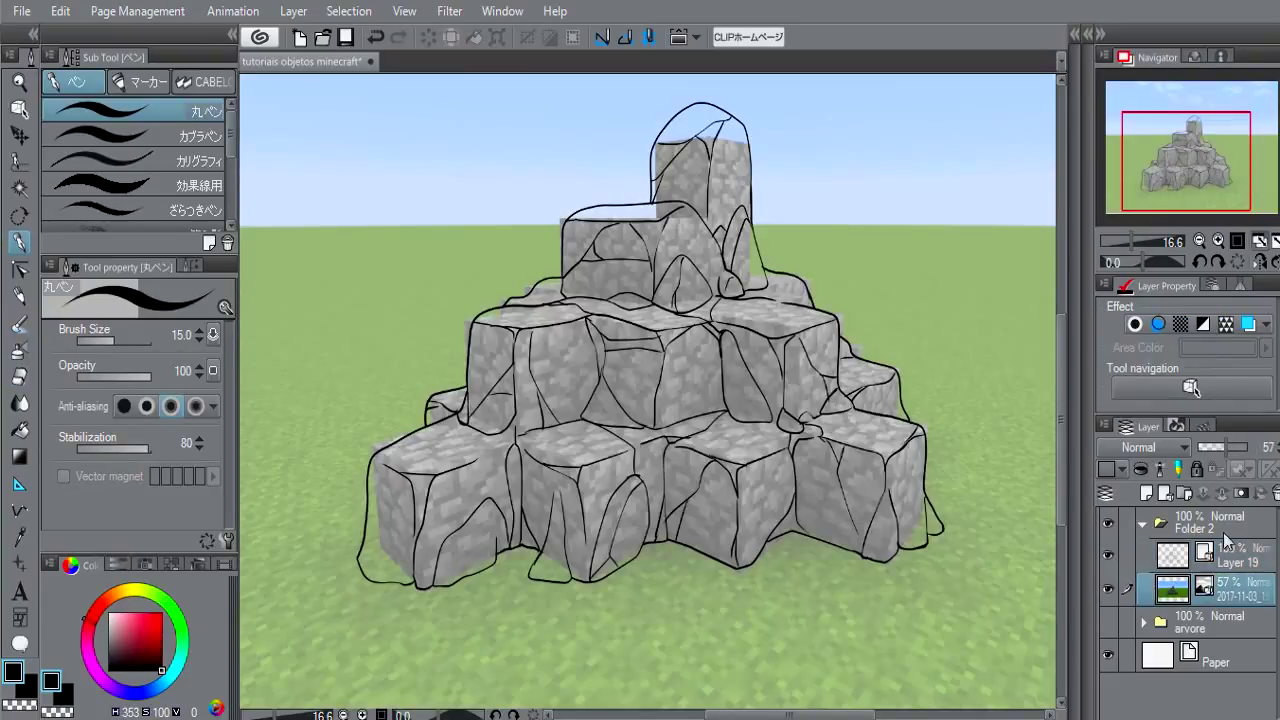
left_click_drag(1227, 447, 1256, 455)
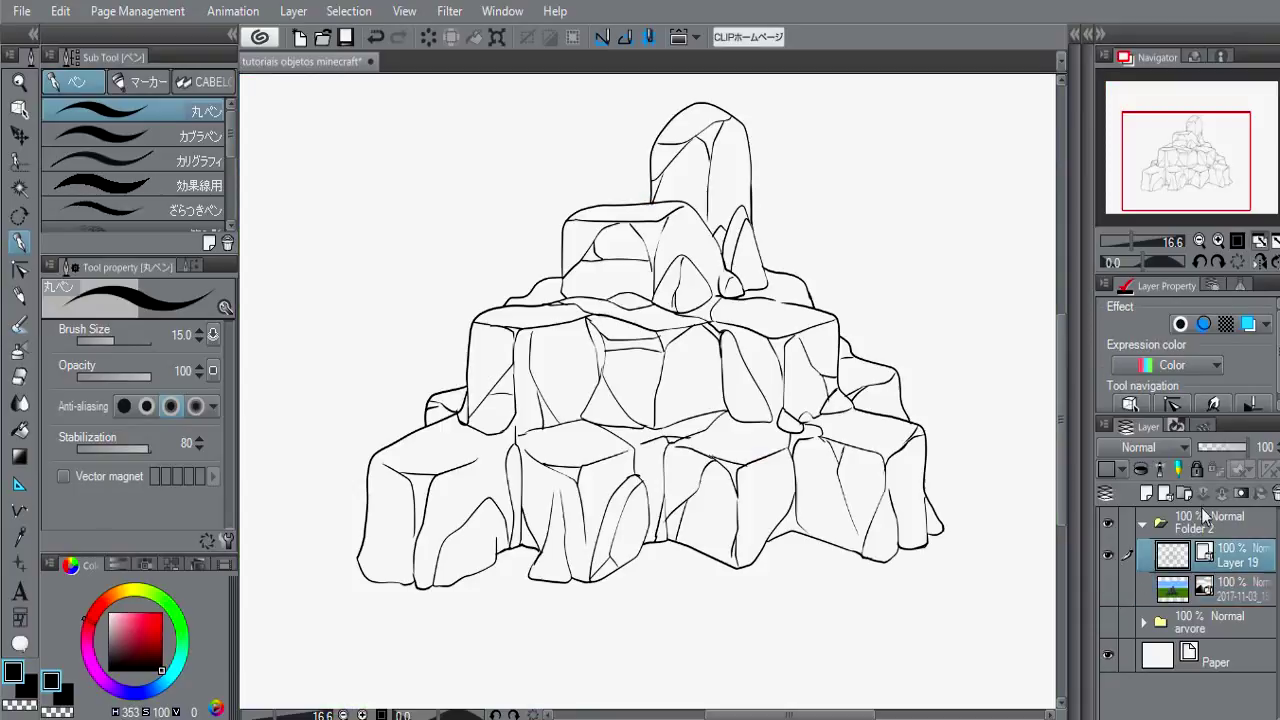
left_click(1107, 589)
left_click(1175, 558)
left_click(1147, 493)
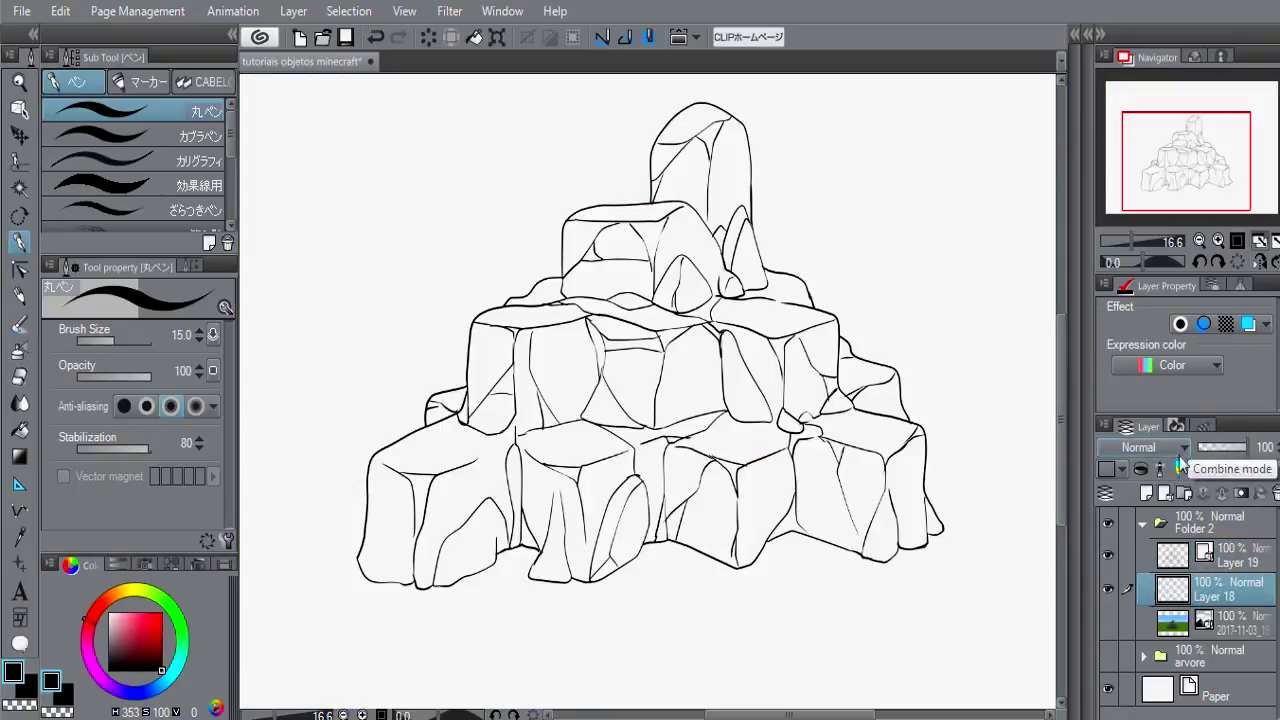
Step: Fill the whole rock pile with flat grey, then add an empty layer above
key("g")
left_click(107, 655)
left_click_drag(107, 655, 107, 641)
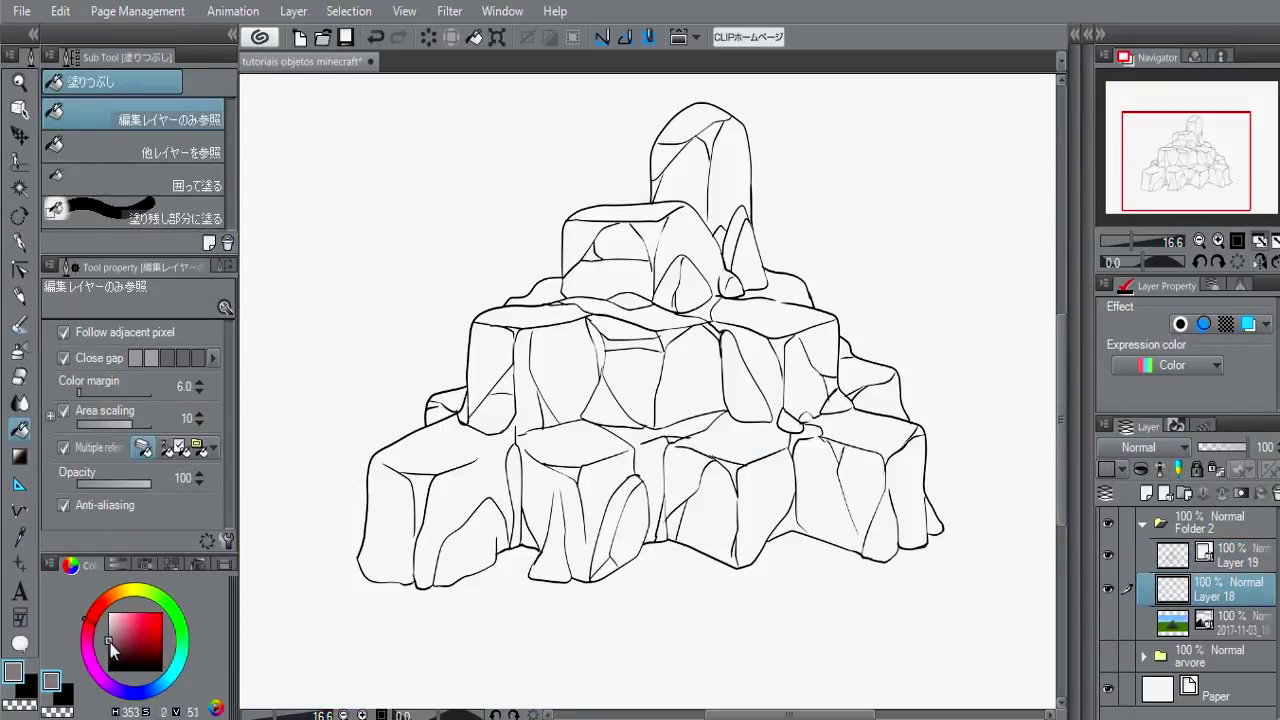
mouse_move(420, 500)
left_mouse_down()
mouse_move(590, 476)
mouse_move(690, 442)
mouse_move(823, 457)
left_mouse_up()
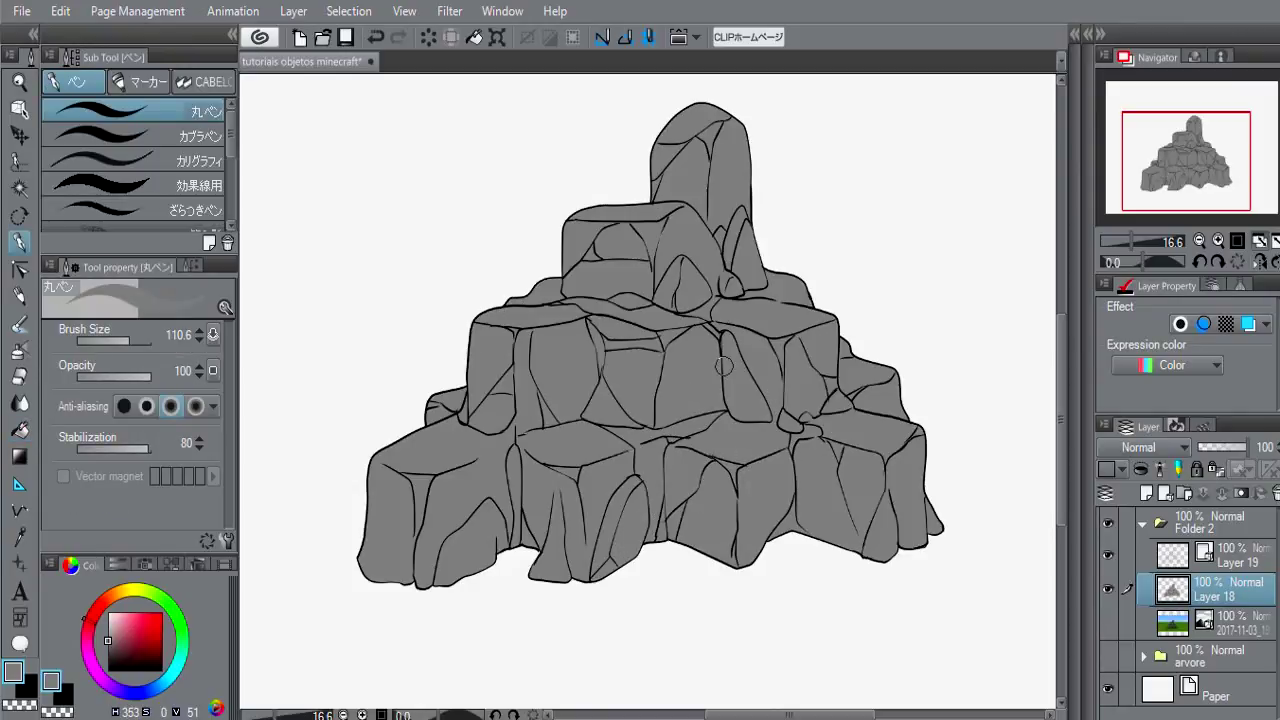
left_click(1147, 492)
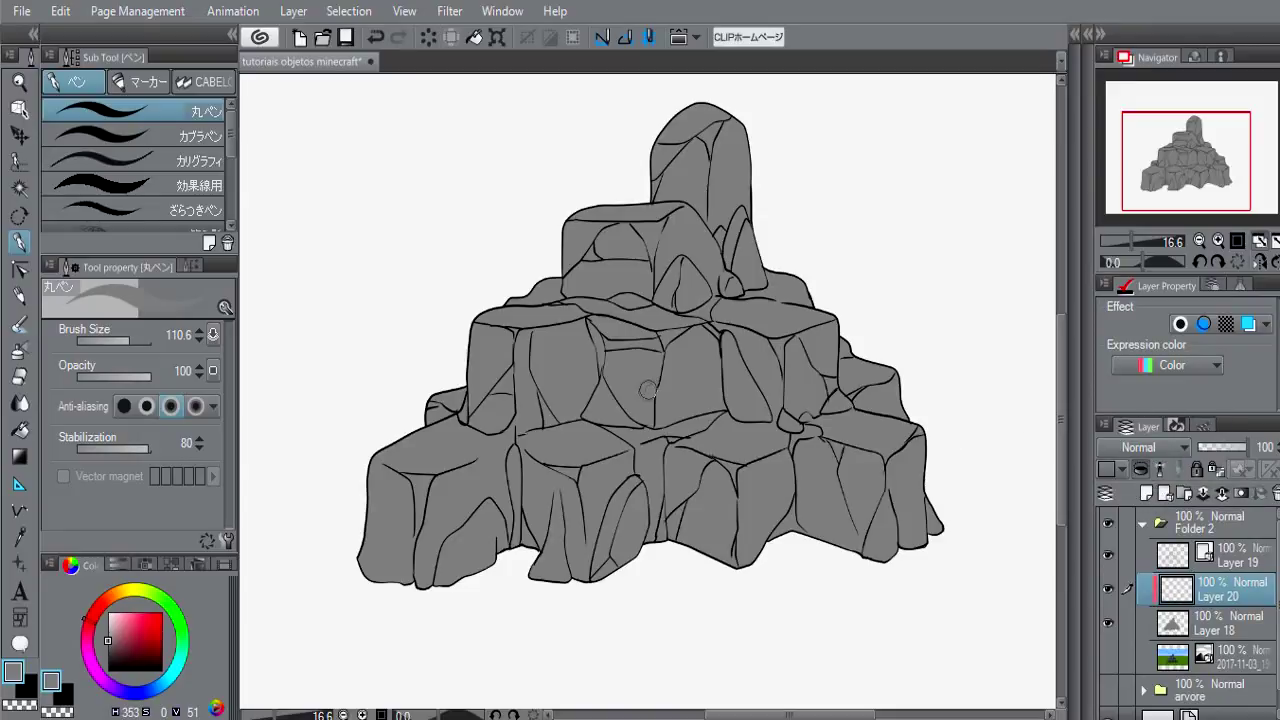
Step: Shade the rock with a darker grey vertical gradient at 50% layer opacity
left_click(696, 372, "alt")
left_click_drag(111, 643, 110, 650)
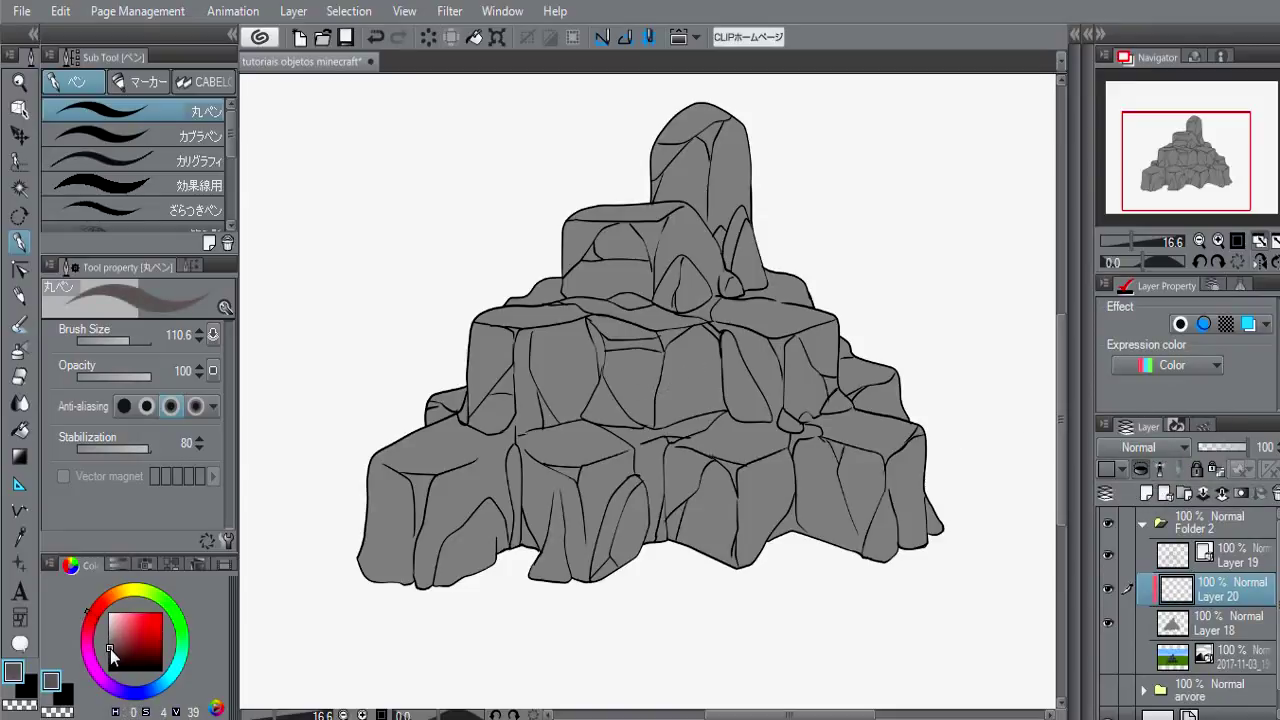
key("g")
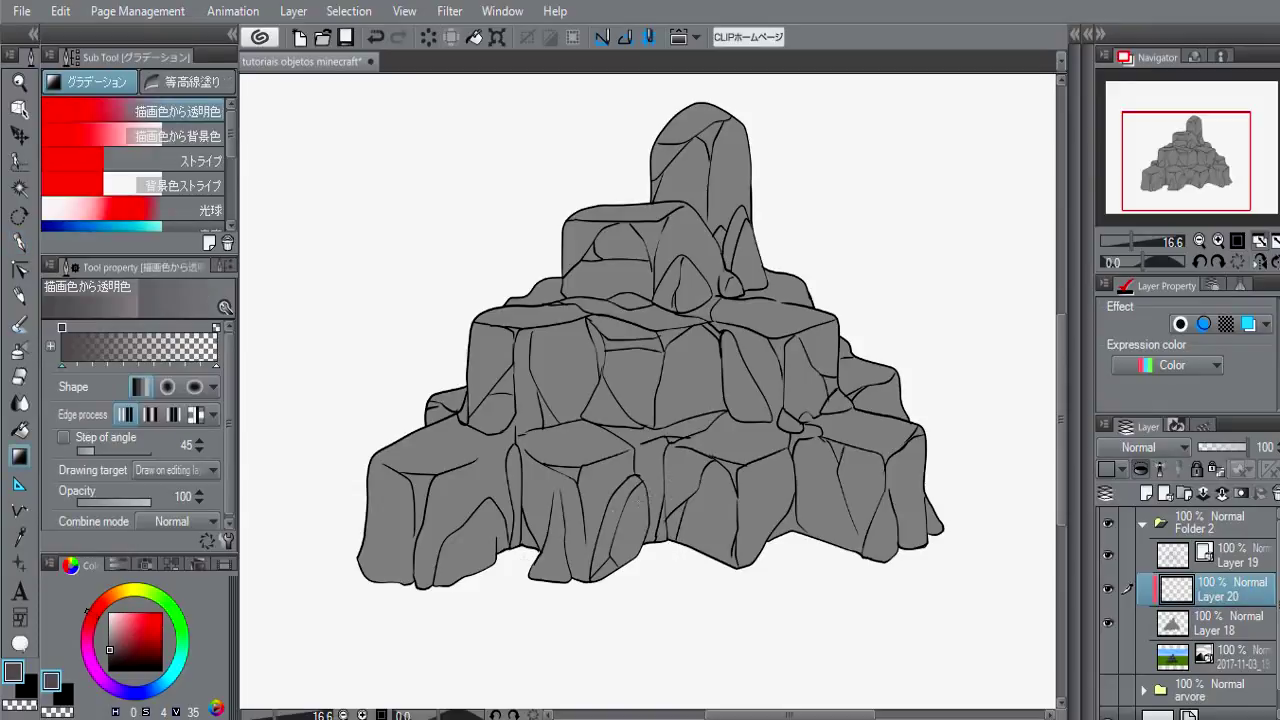
left_click_drag(117, 655, 108, 656)
left_click_drag(668, 552, 667, 185)
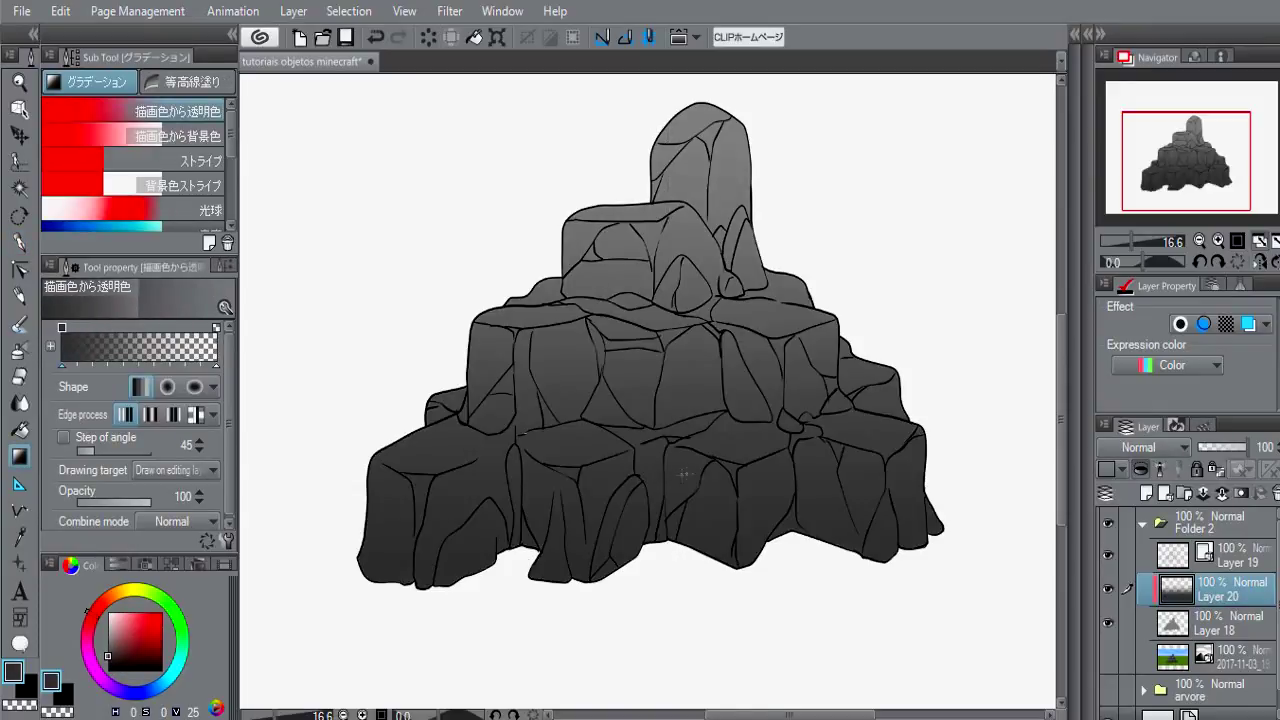
left_click_drag(1245, 447, 1224, 452)
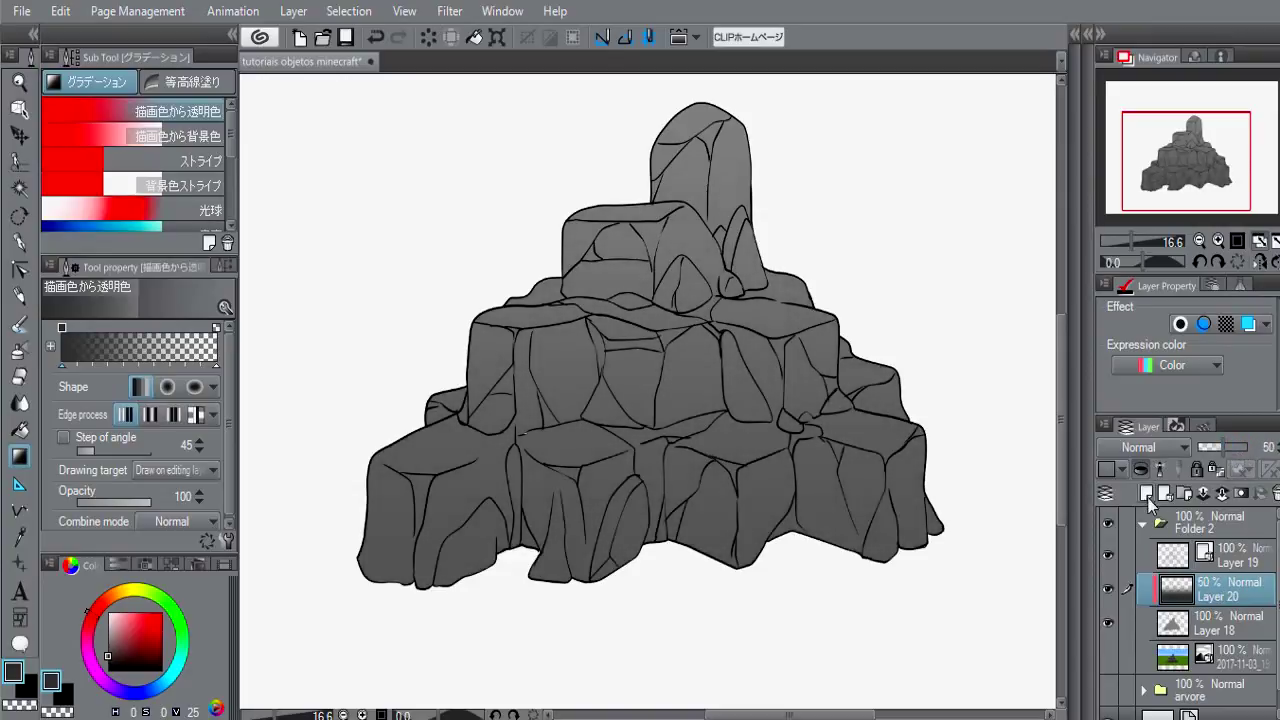
left_click(1147, 493)
Step: Try first transparent watercolour shadow strokes on the lower blocks, undoing them
key("p")
key("b")
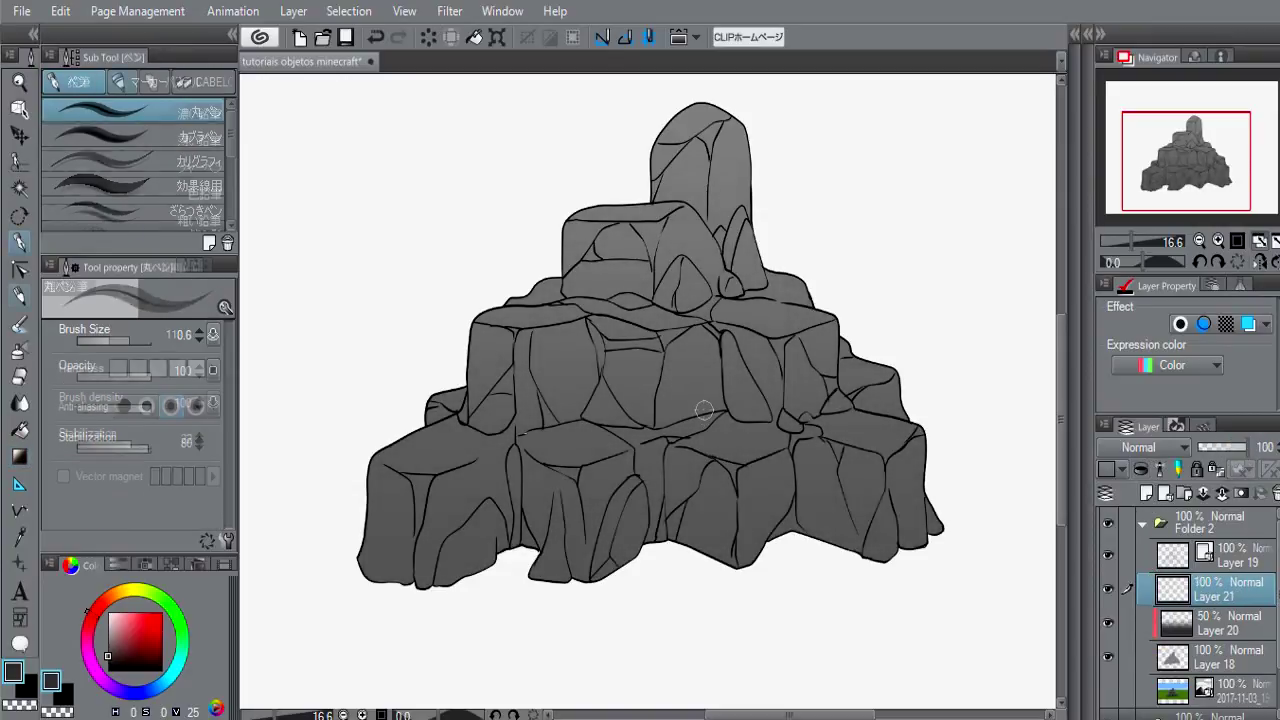
key("b")
key("ctrl+z")
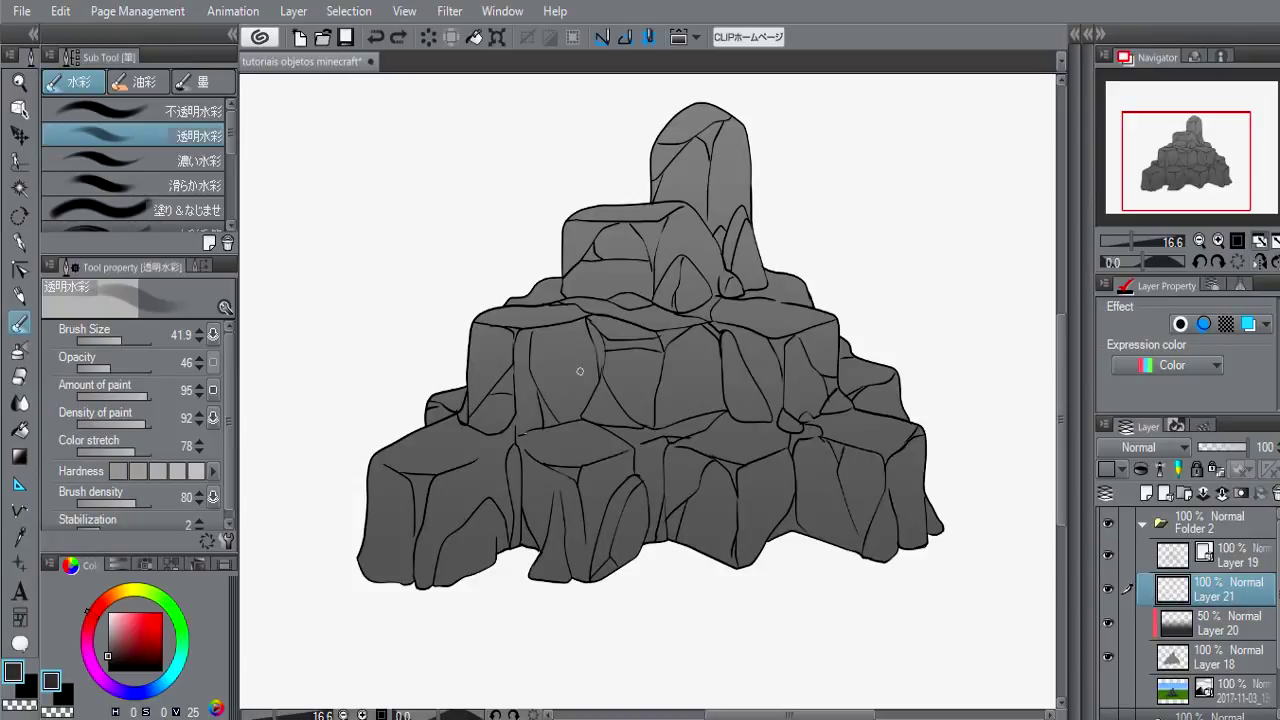
scroll(579, 371, "up", 1)
scroll(579, 371, "up", 1)
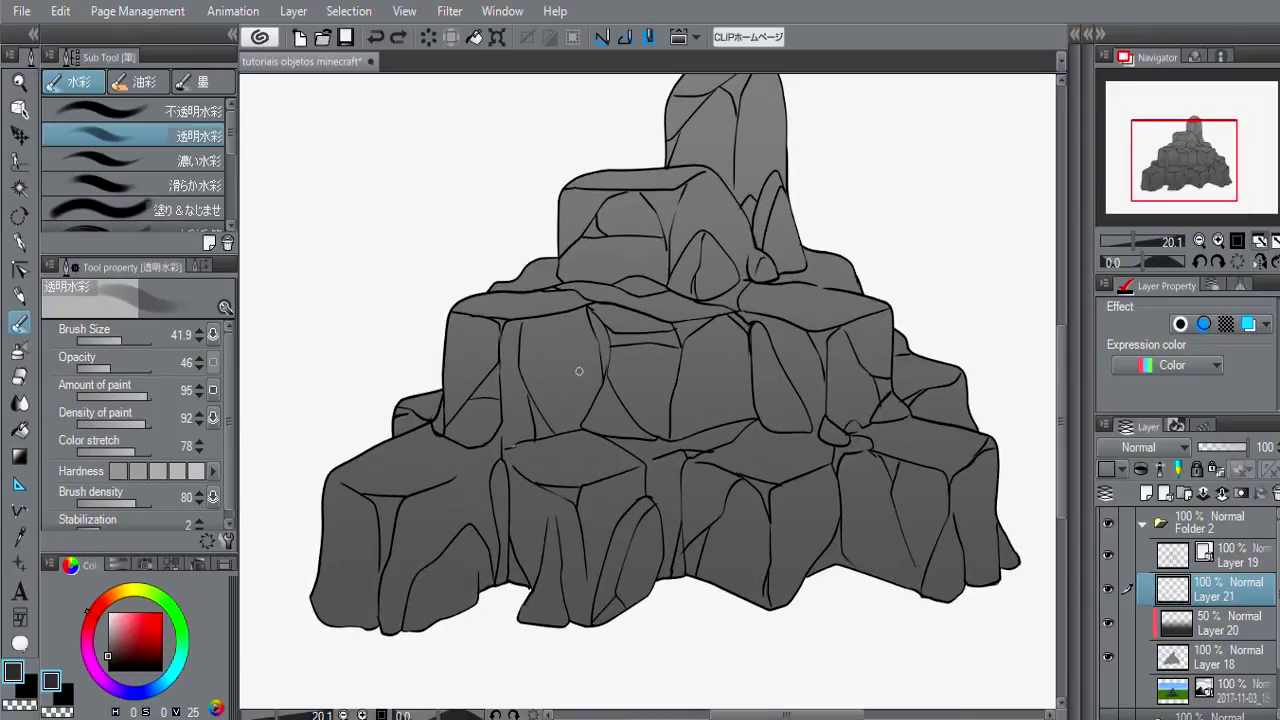
left_click_drag(713, 346, 685, 329)
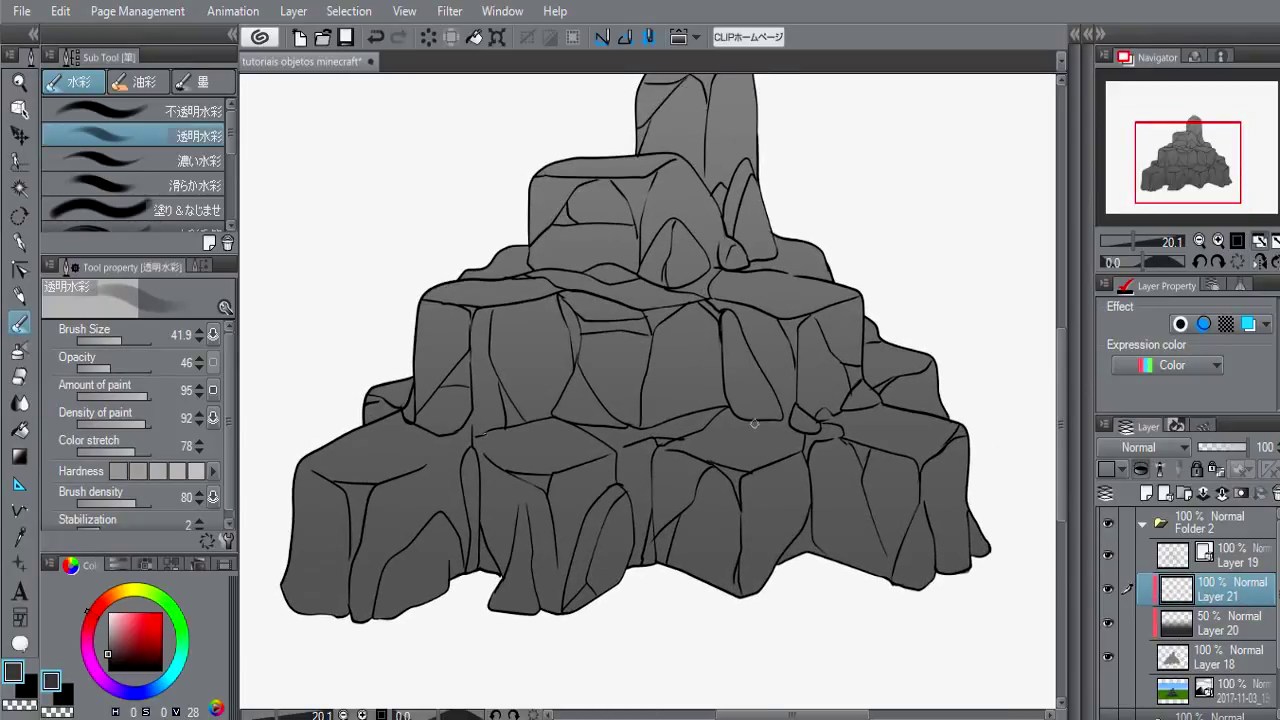
mouse_move(771, 453)
left_mouse_down()
mouse_move(757, 449)
mouse_move(804, 437)
left_mouse_up()
left_click_drag(747, 408, 728, 498)
mouse_move(743, 433)
left_mouse_down()
mouse_move(727, 410)
mouse_move(748, 443)
mouse_move(748, 428)
mouse_move(712, 480)
mouse_move(760, 430)
left_mouse_up()
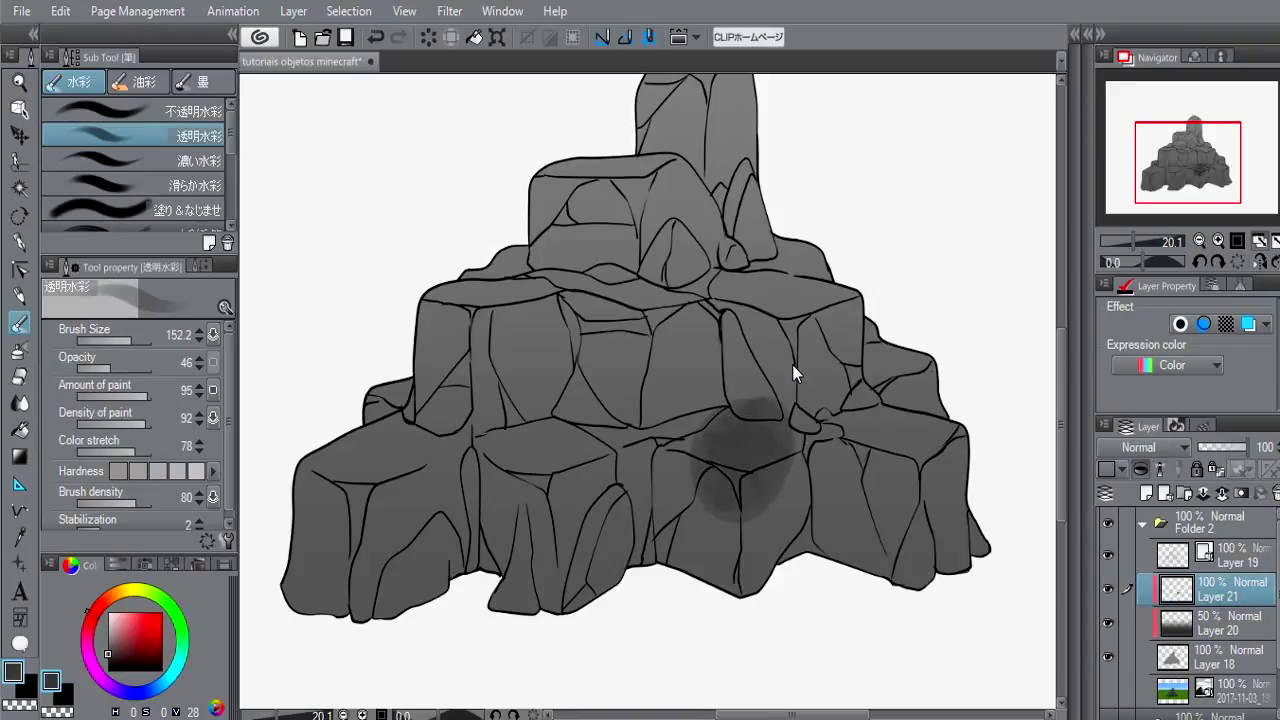
key("ctrl+z")
key("ctrl+z")
key("ctrl+z")
key("ctrl+z")
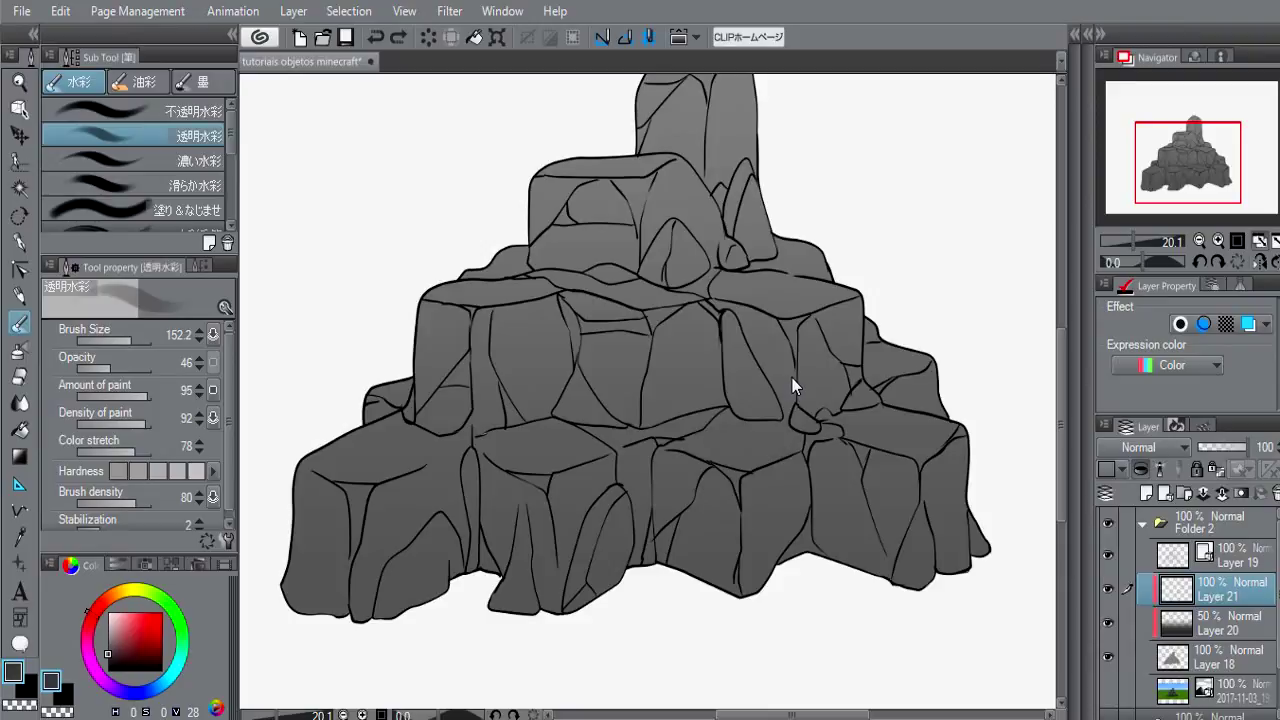
Step: With a smaller brush, darken the lower-right rock faces and their edge
left_click_drag(772, 492, 750, 591)
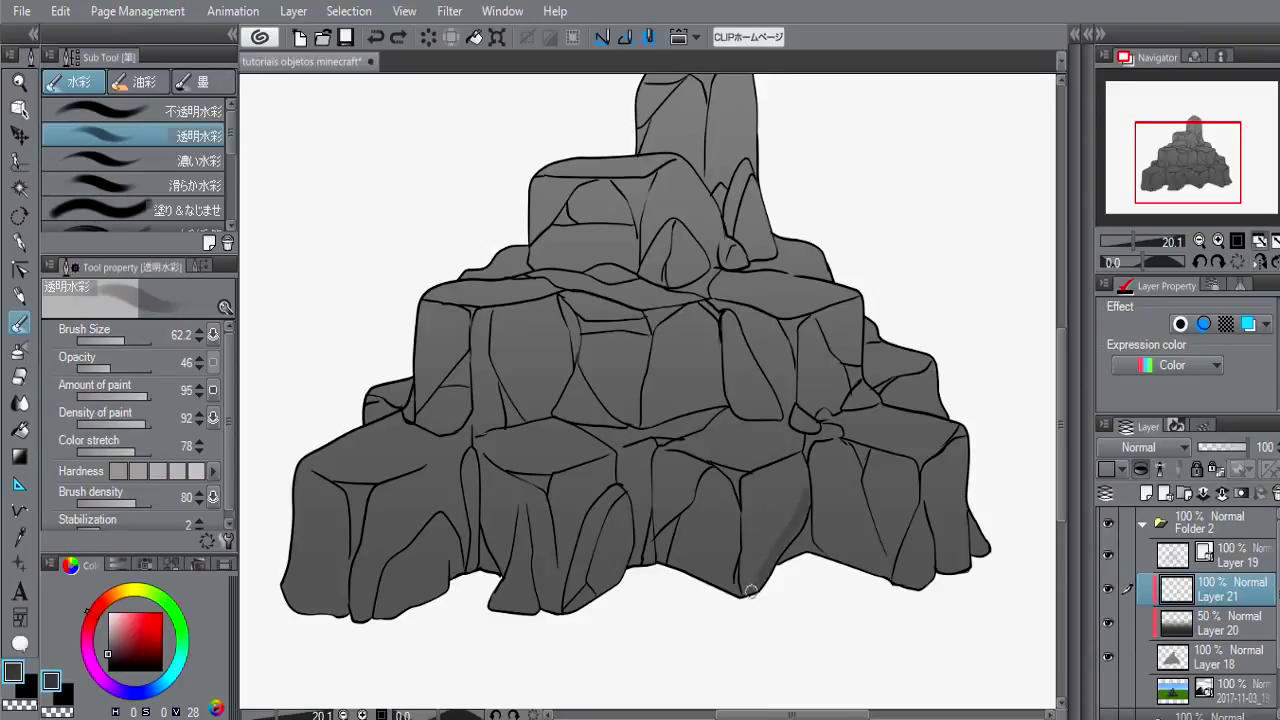
mouse_move(804, 494)
left_mouse_down()
mouse_move(785, 556)
mouse_move(812, 505)
mouse_move(804, 462)
left_mouse_up()
mouse_move(750, 588)
left_mouse_down()
mouse_move(744, 508)
mouse_move(743, 563)
left_mouse_up()
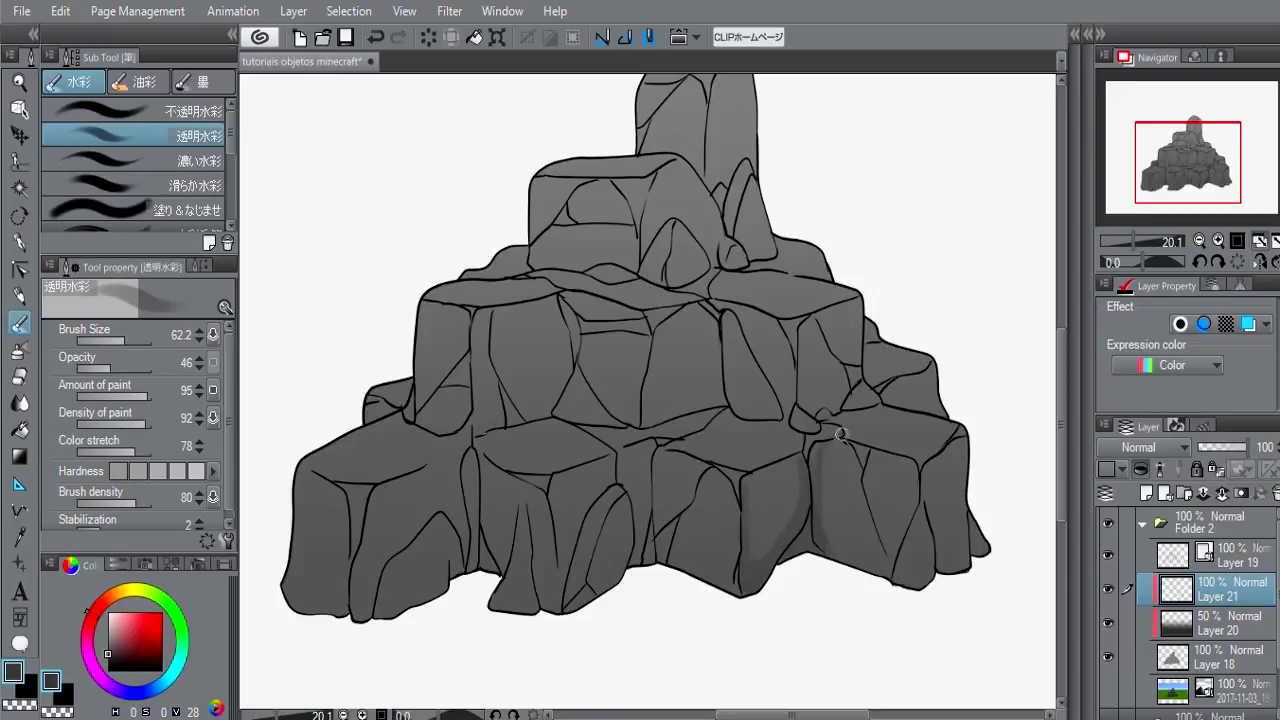
key("ctrl+z")
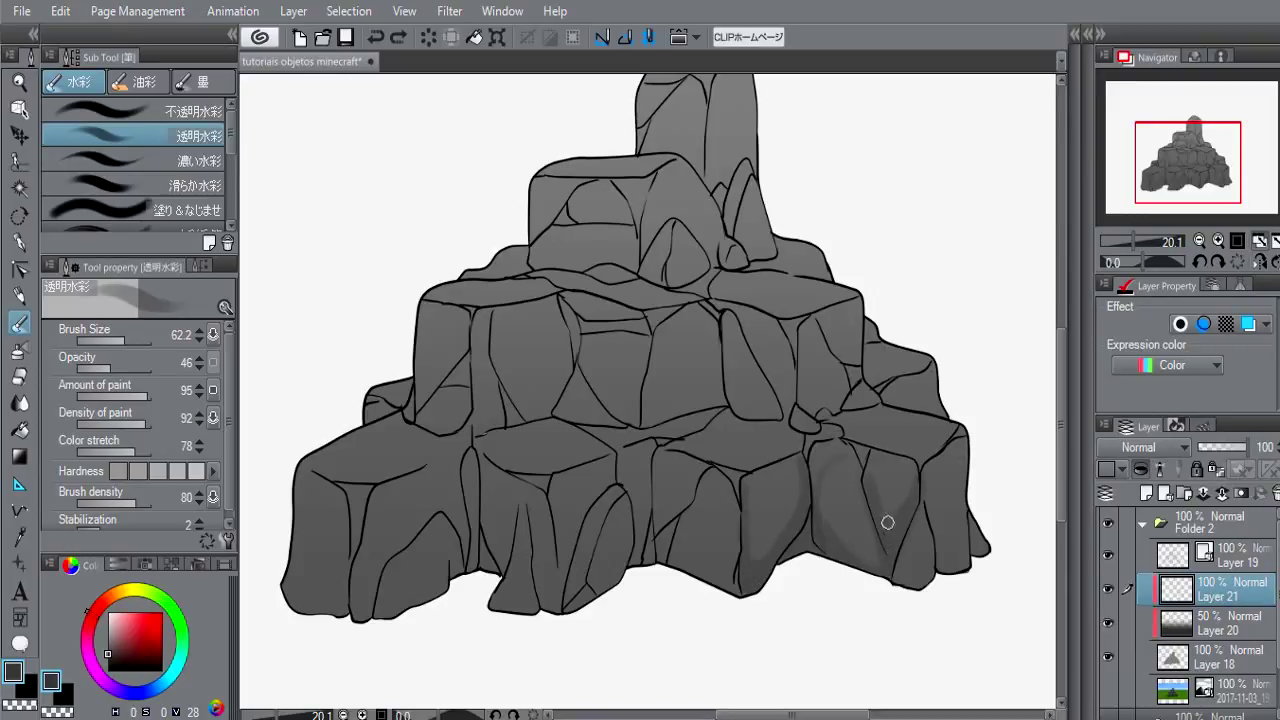
left_click_drag(870, 458, 886, 553)
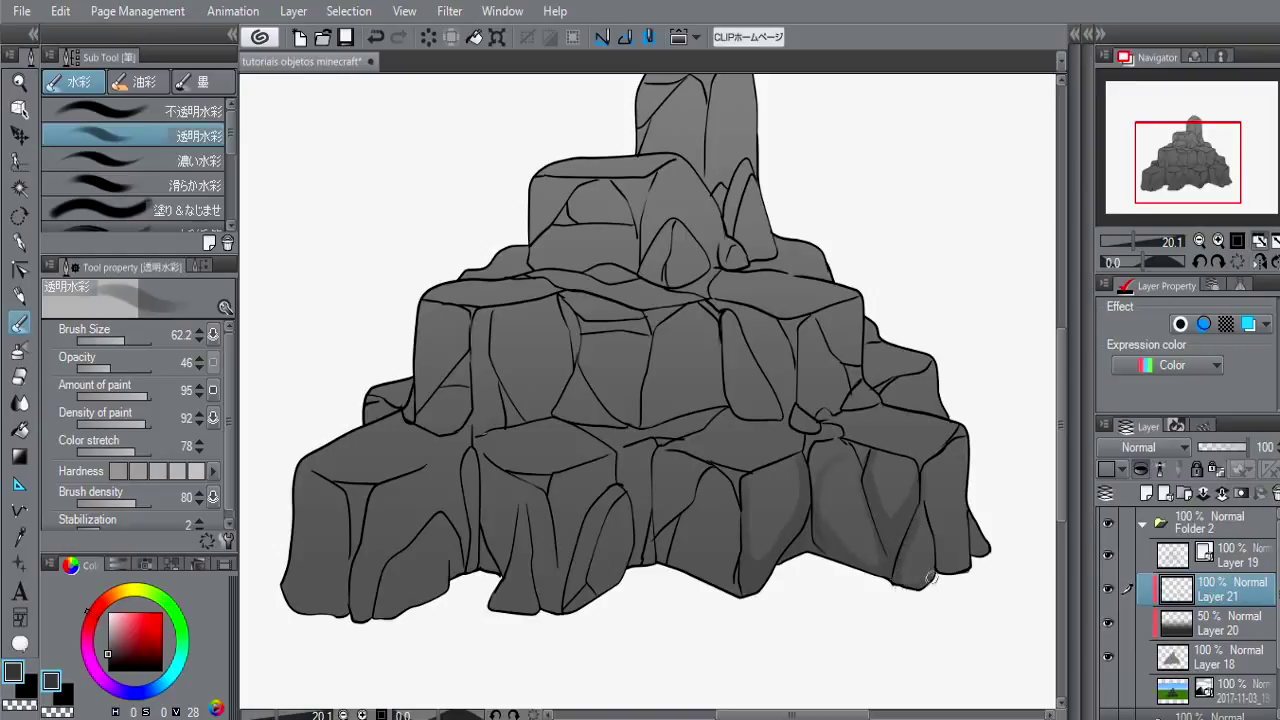
left_click_drag(910, 583, 925, 573)
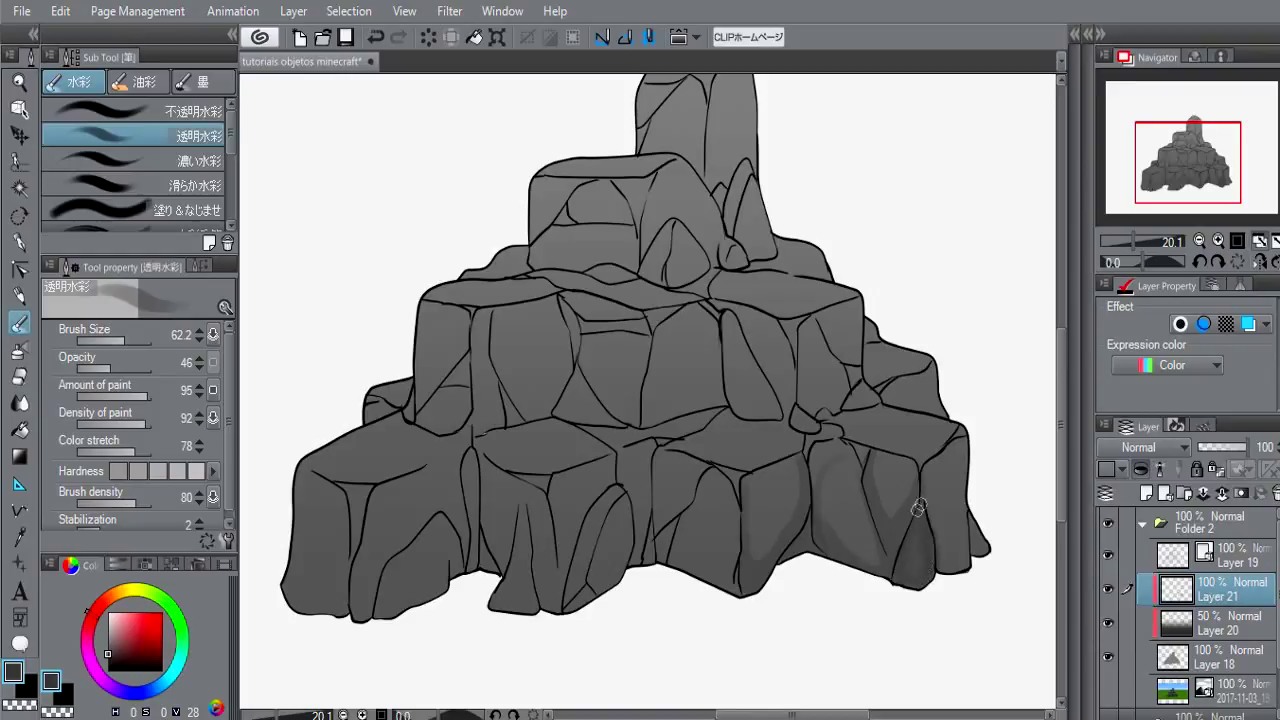
left_click_drag(923, 529, 903, 562)
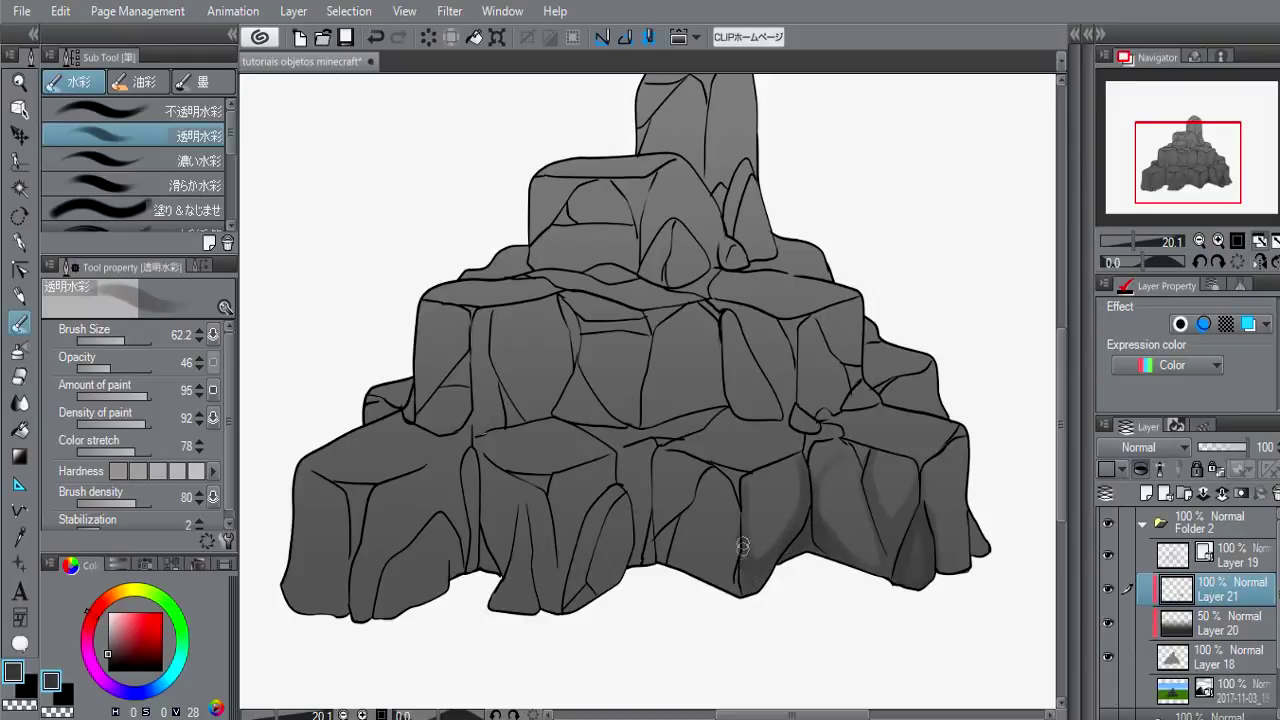
Step: Shade the lower rock's left face and the strip beside its crack
left_click_drag(751, 543, 745, 497)
mouse_move(734, 511)
left_mouse_down()
mouse_move(706, 543)
mouse_move(720, 523)
mouse_move(729, 543)
mouse_move(731, 497)
mouse_move(727, 525)
left_mouse_up()
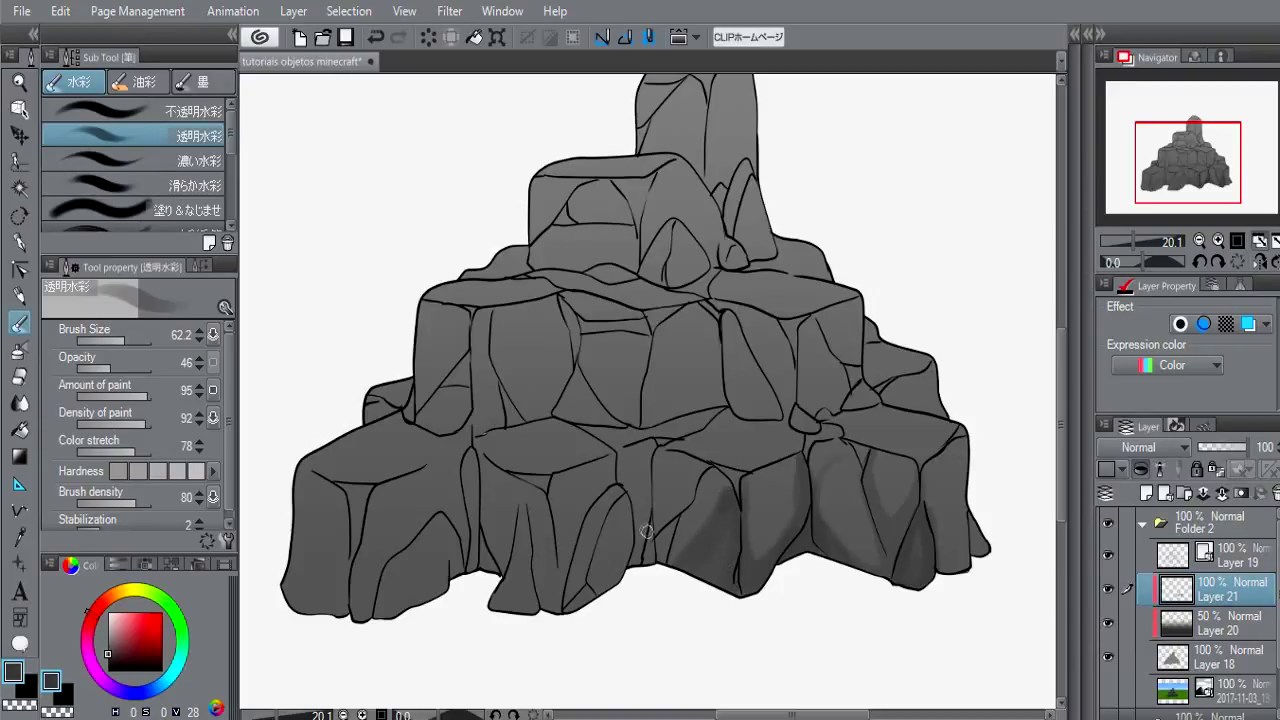
left_click_drag(669, 532, 657, 556)
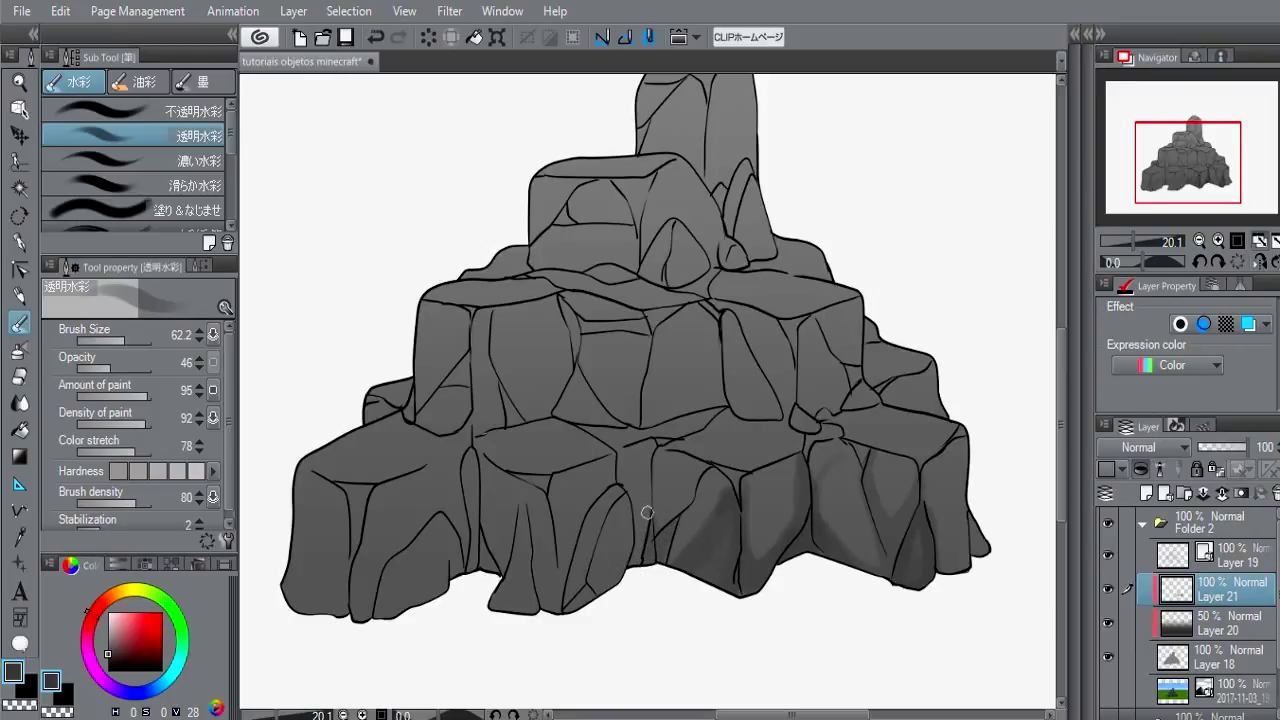
left_click_drag(647, 512, 644, 518)
mouse_move(620, 470)
left_mouse_down()
mouse_move(628, 490)
mouse_move(618, 455)
mouse_move(636, 535)
left_mouse_up()
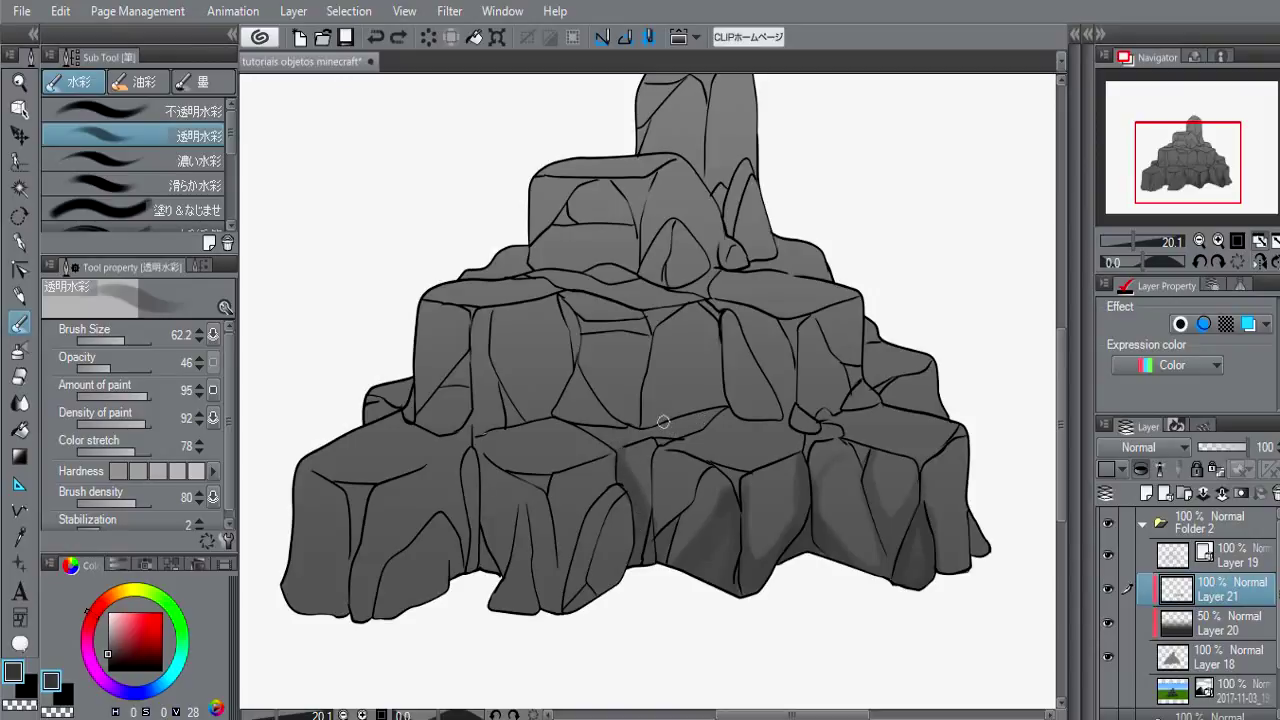
Step: Fill the gap under the middle rocks with dark shadow, discarding a few test pen strokes
key("g")
left_click(677, 418)
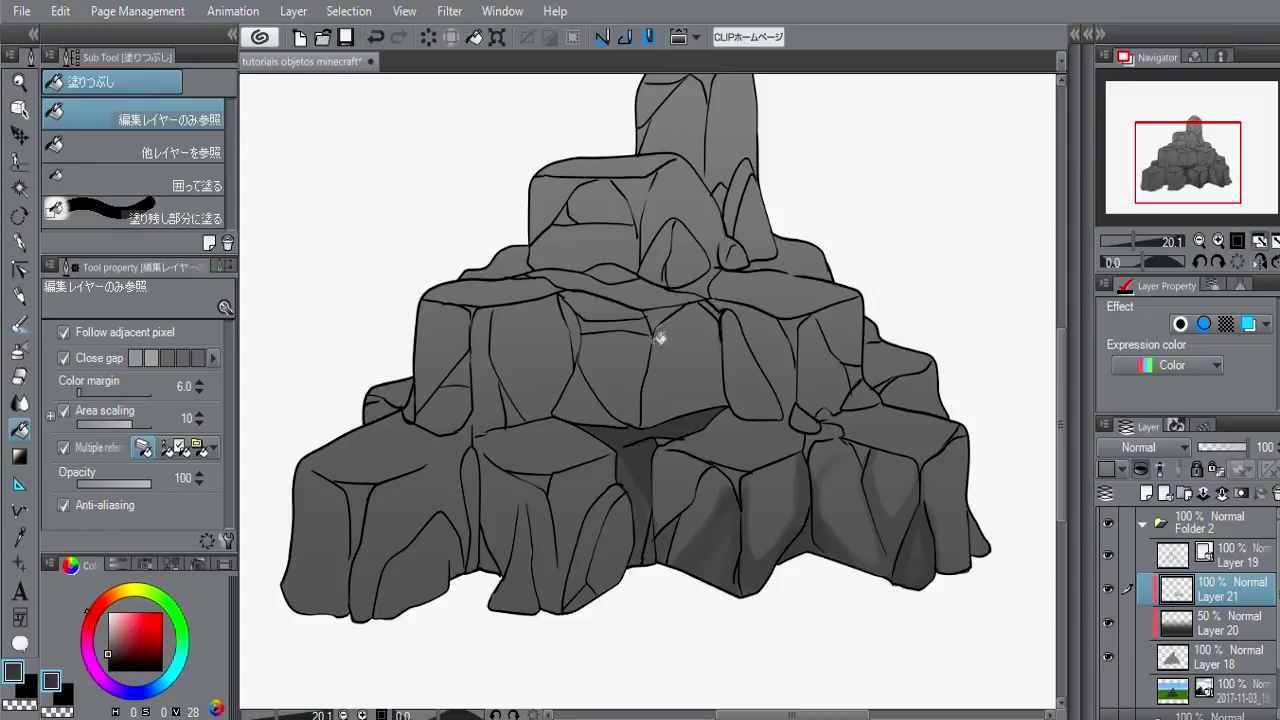
key("p")
mouse_move(693, 338)
left_mouse_down()
mouse_move(662, 378)
mouse_move(708, 371)
left_mouse_up()
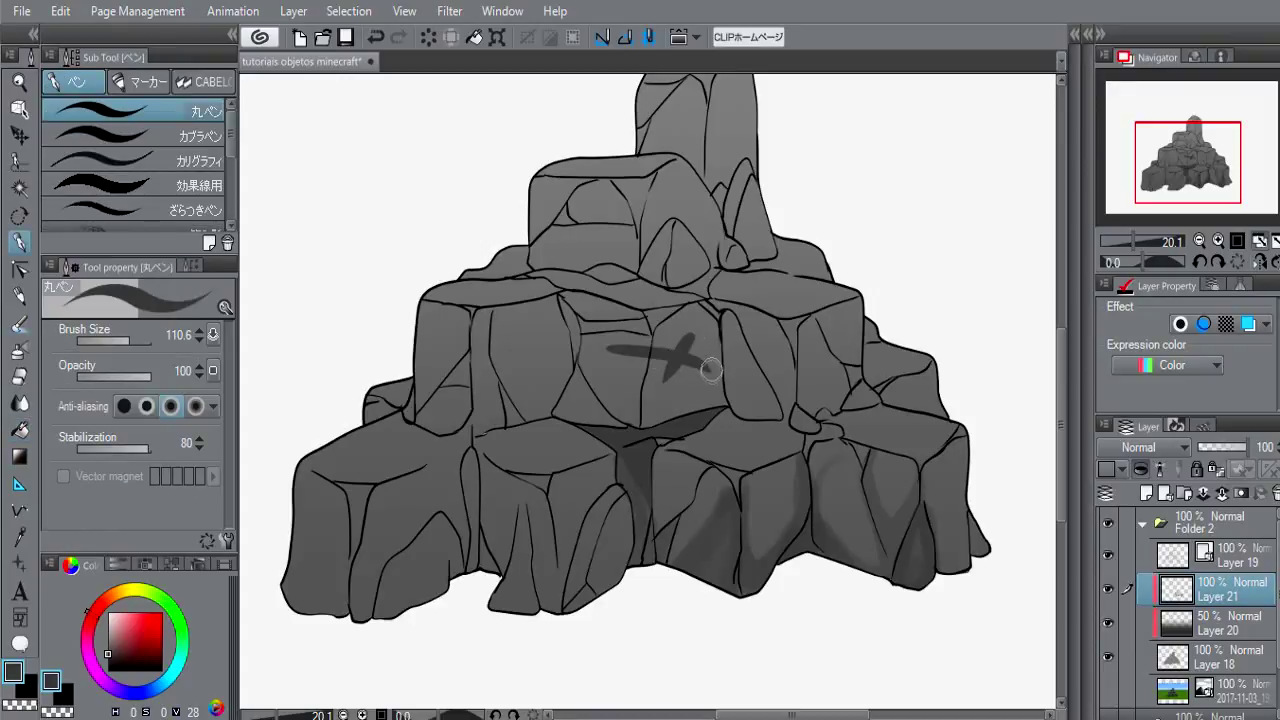
key("ctrl+z")
key("ctrl+z")
left_click_drag(612, 378, 698, 340)
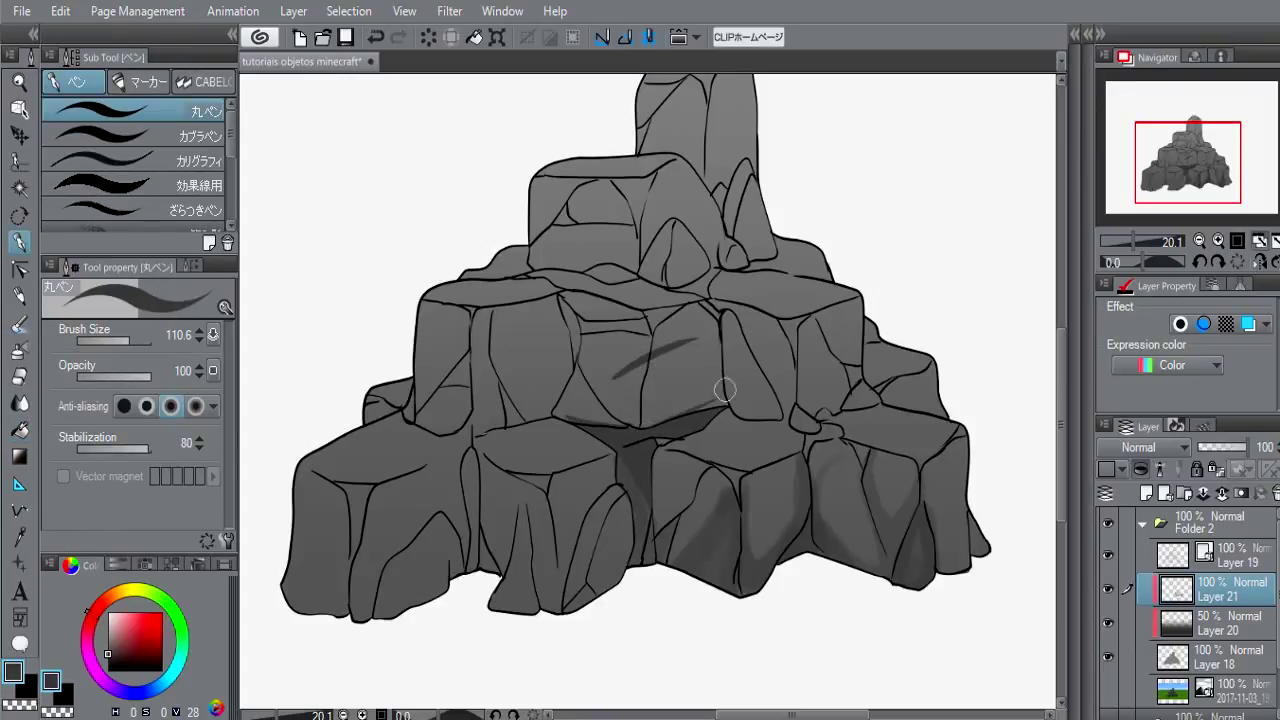
key("ctrl+z")
mouse_move(725, 390)
left_mouse_down()
mouse_move(650, 425)
mouse_move(630, 495)
left_mouse_up()
key("ctrl+z")
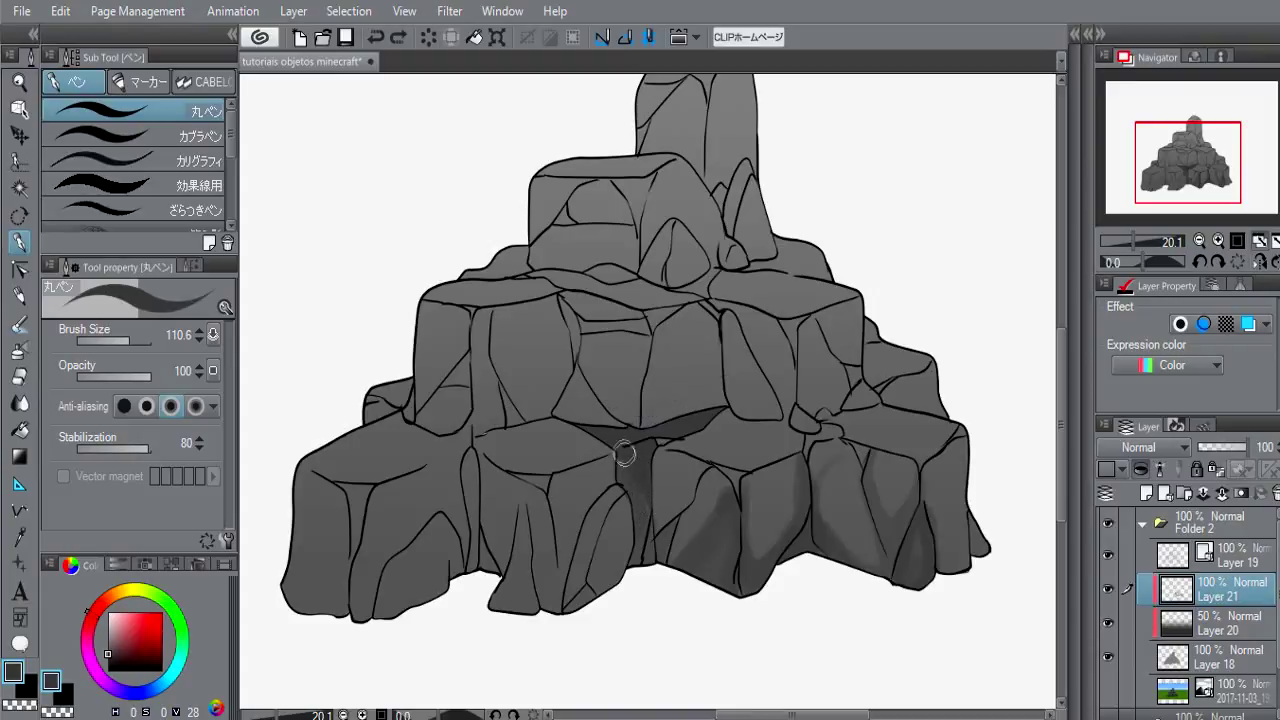
Step: Fill the left rock's stone face with solid dark shadow
key("b")
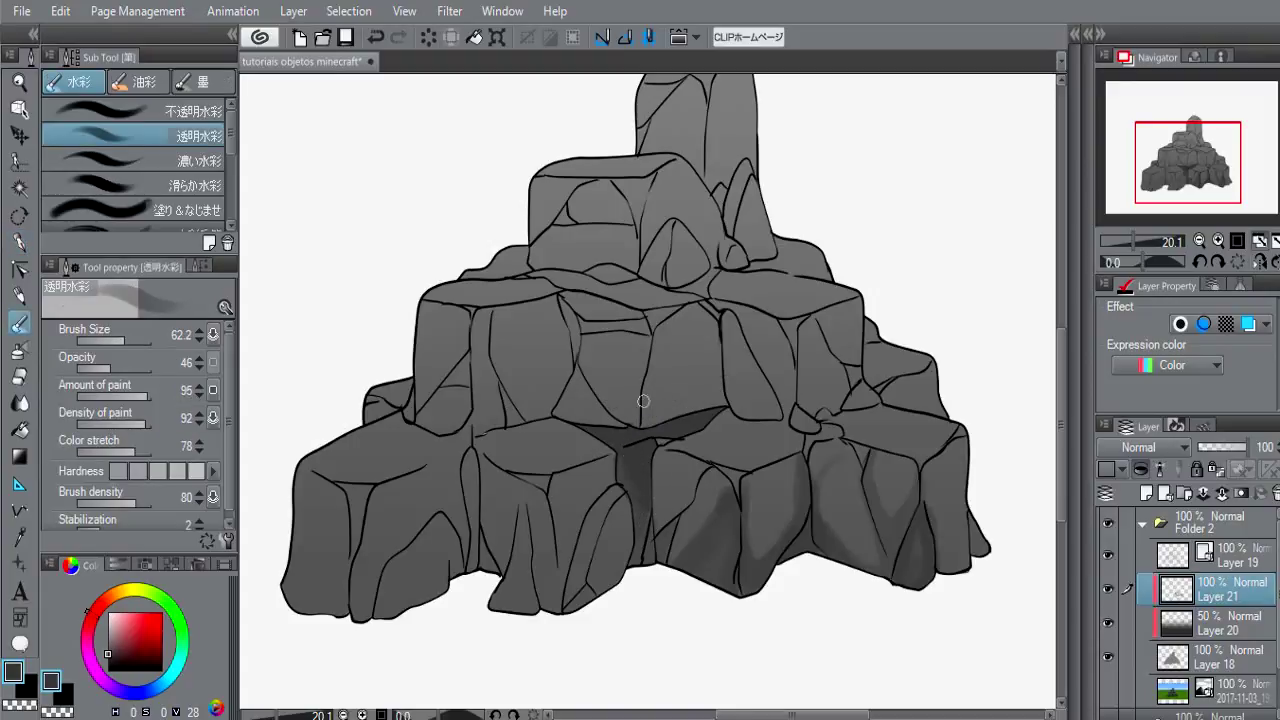
key("p")
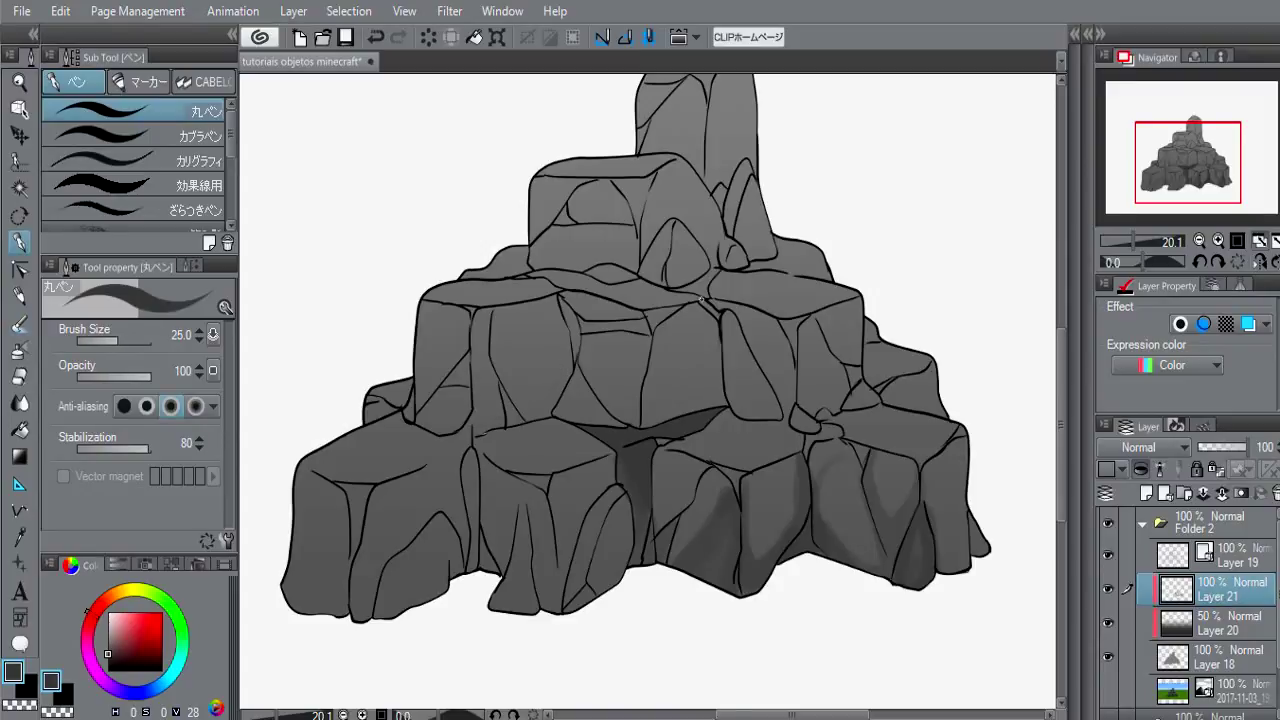
left_click_drag(659, 357, 594, 343)
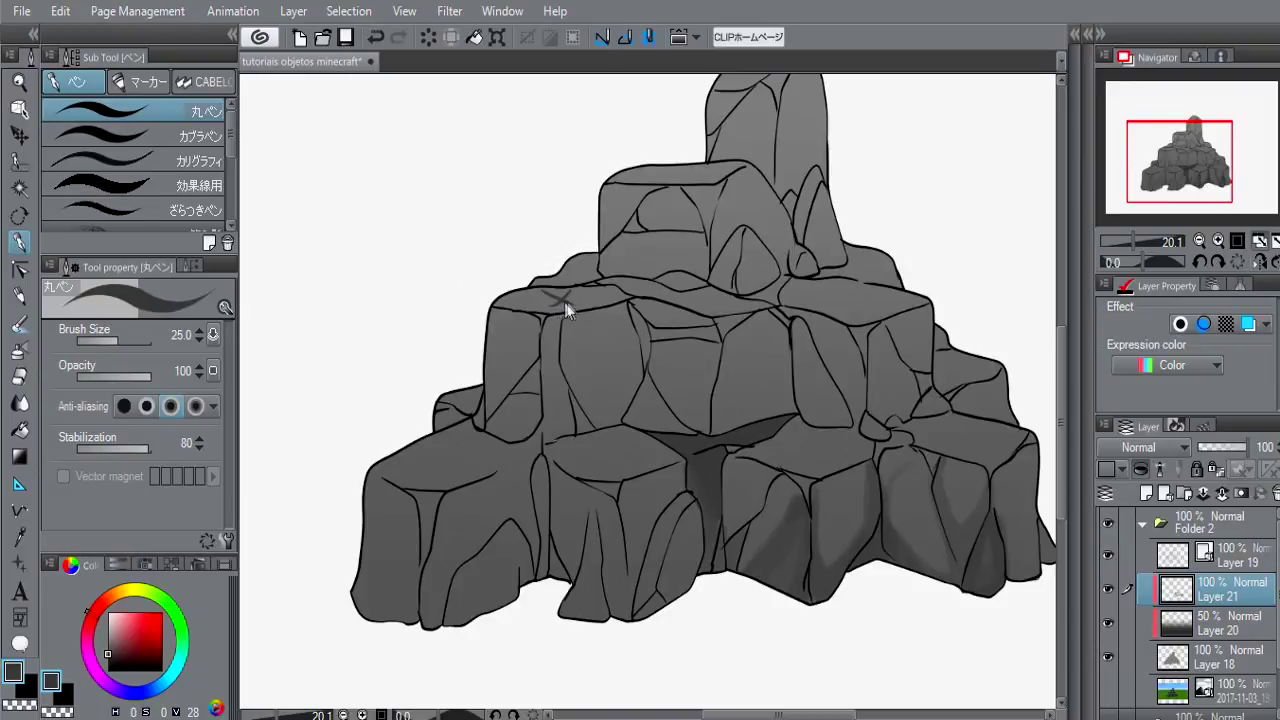
key("ctrl+z")
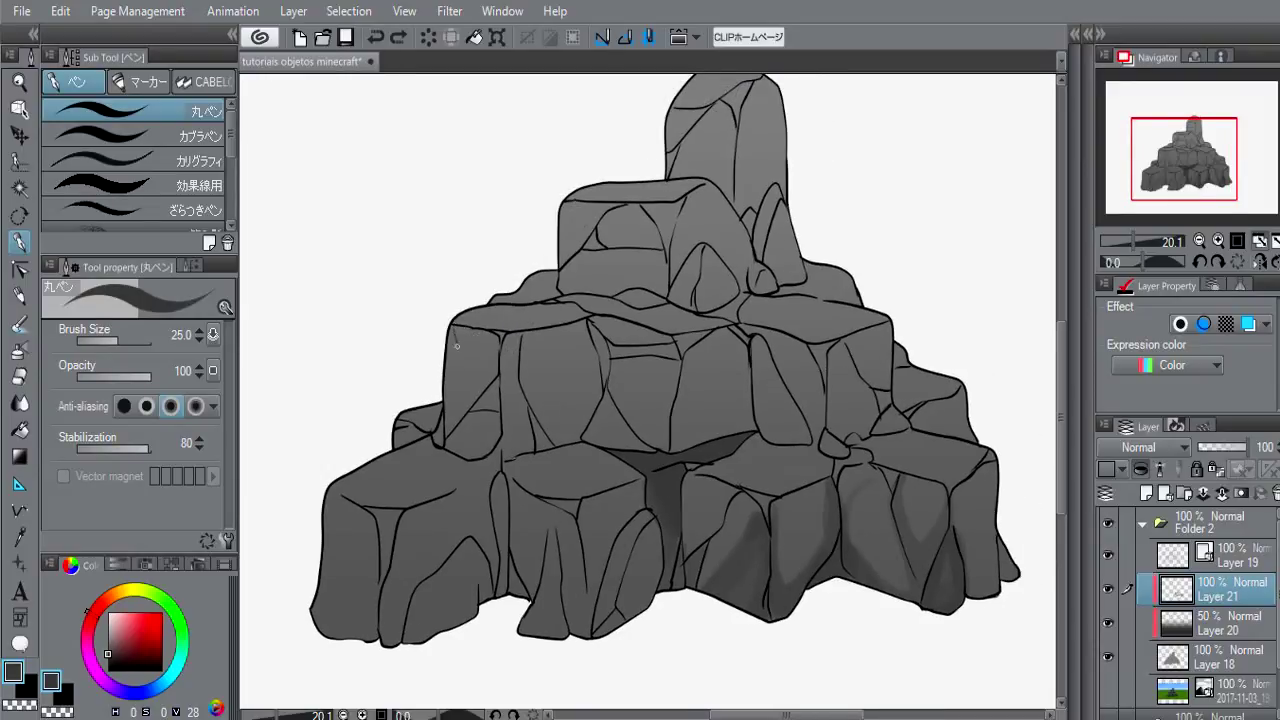
mouse_move(490, 402)
left_mouse_down()
mouse_move(536, 414)
mouse_move(598, 364)
left_mouse_up()
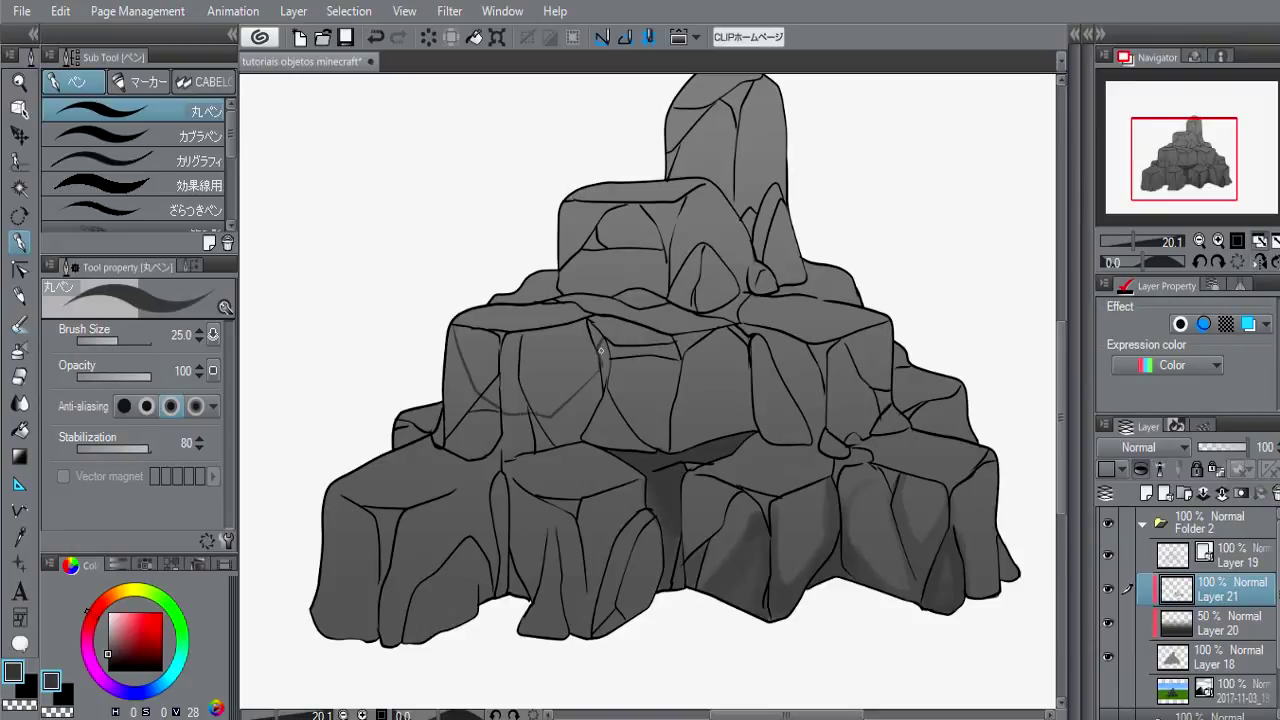
key("g")
left_click(590, 342)
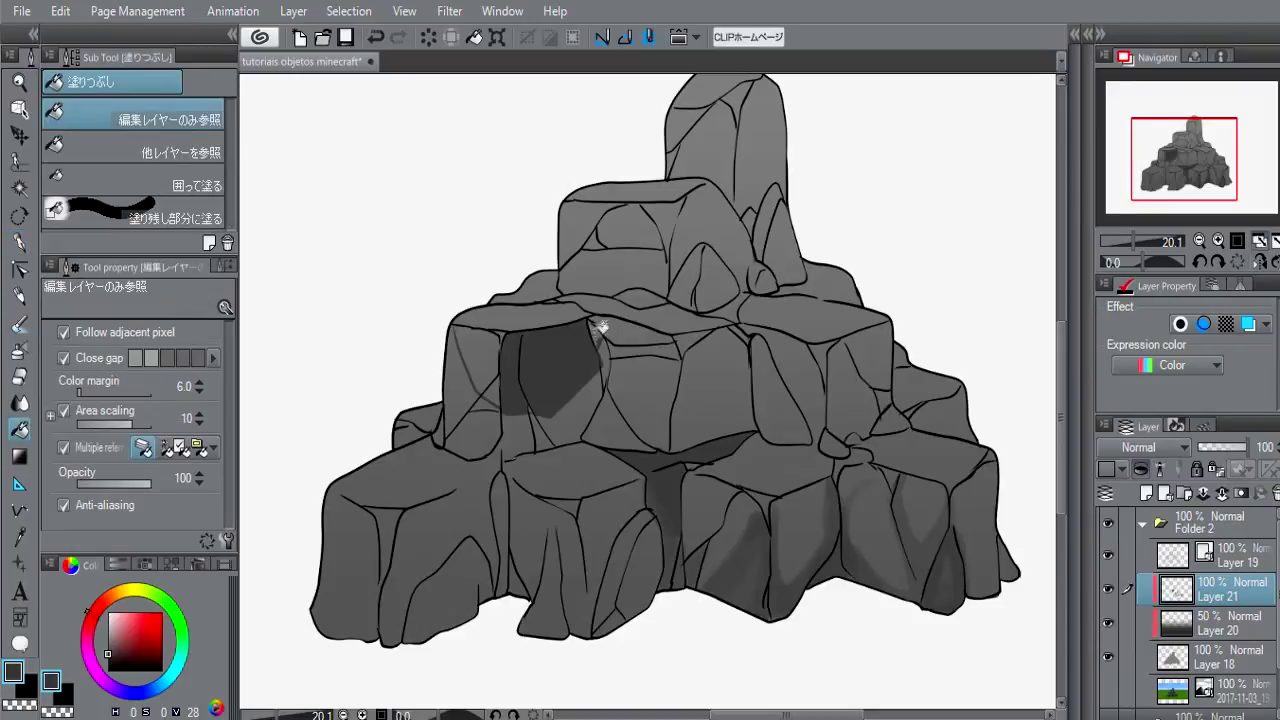
Step: Fill more of the left stone face dark and blend its edges softly with watercolour
left_click(500, 343)
key("b")
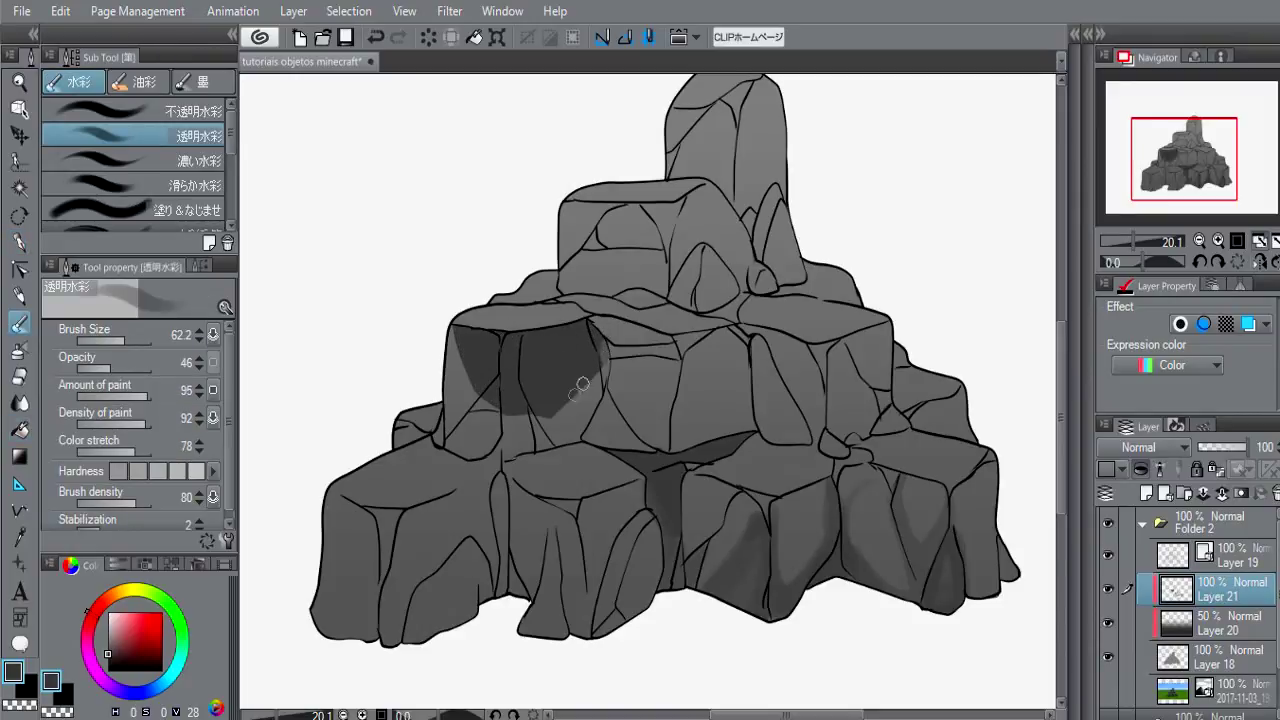
left_click_drag(580, 386, 589, 380)
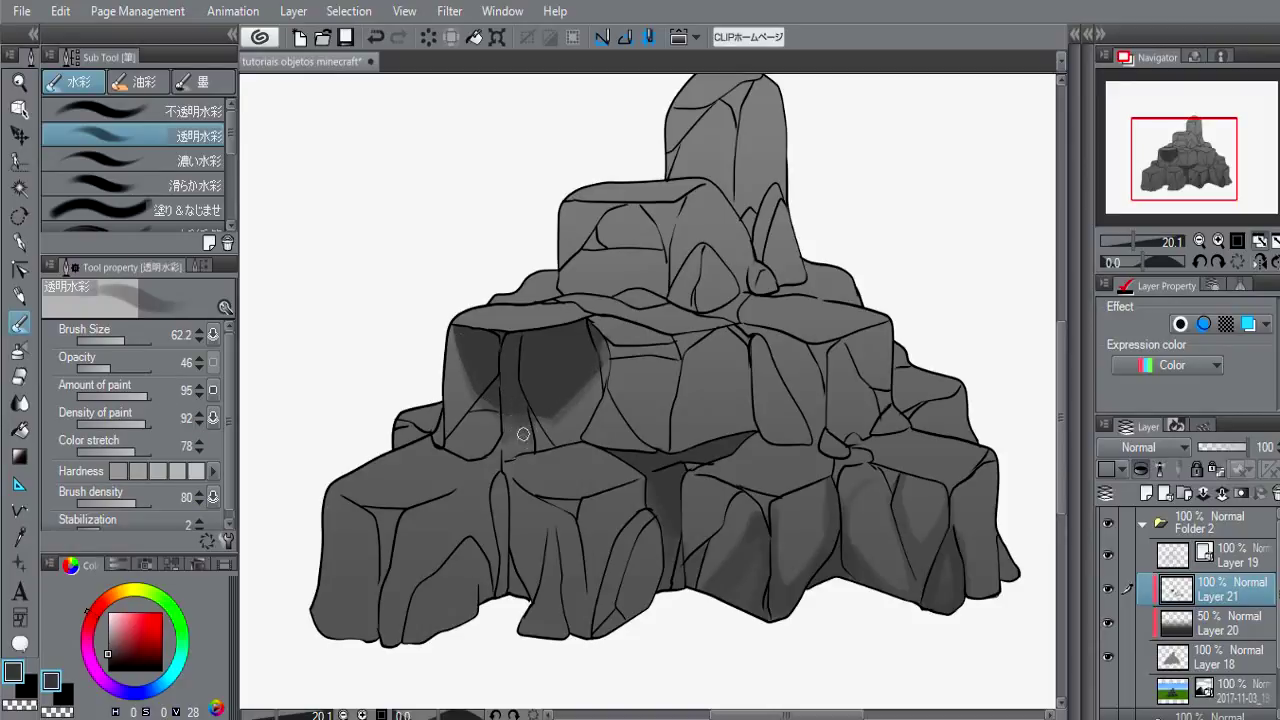
key("j")
mouse_move(523, 434)
left_mouse_down()
mouse_move(571, 443)
mouse_move(586, 386)
left_mouse_up()
Step: Paint soft dark shading on the middle cube, the right-hand and narrow rocks, and the lower-middle rock top
key("b")
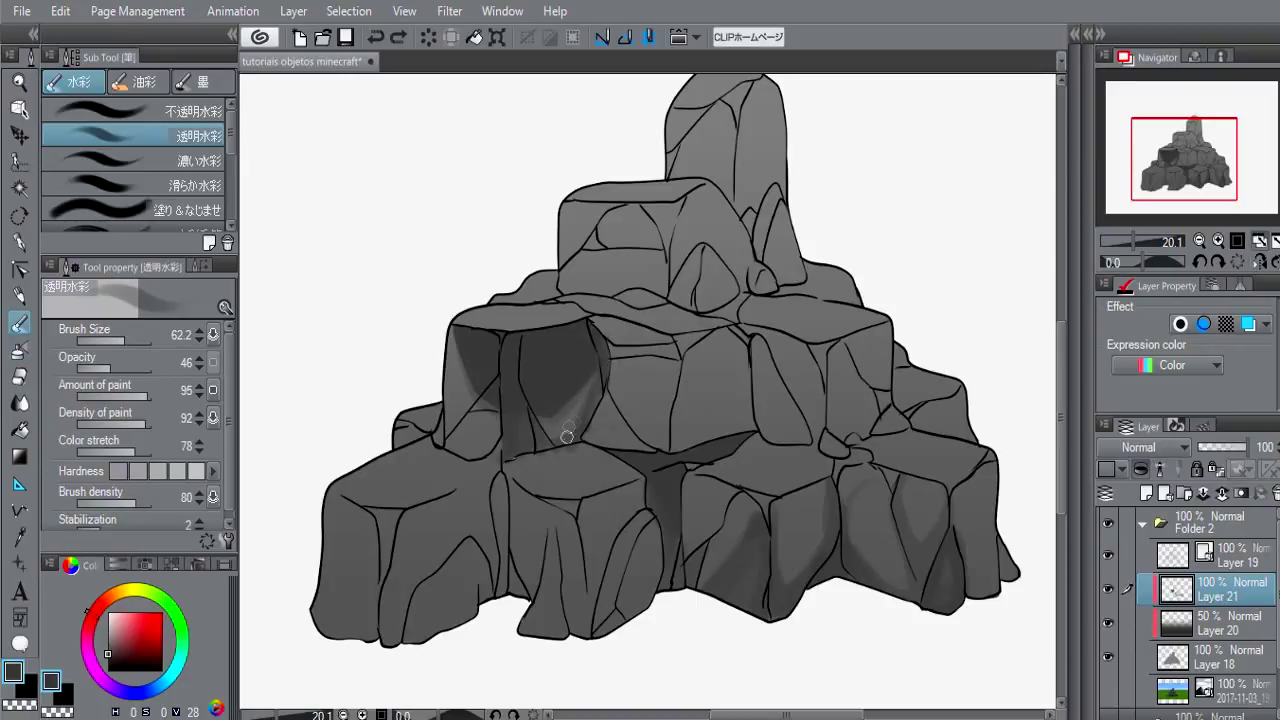
key("e")
key("b")
key("b")
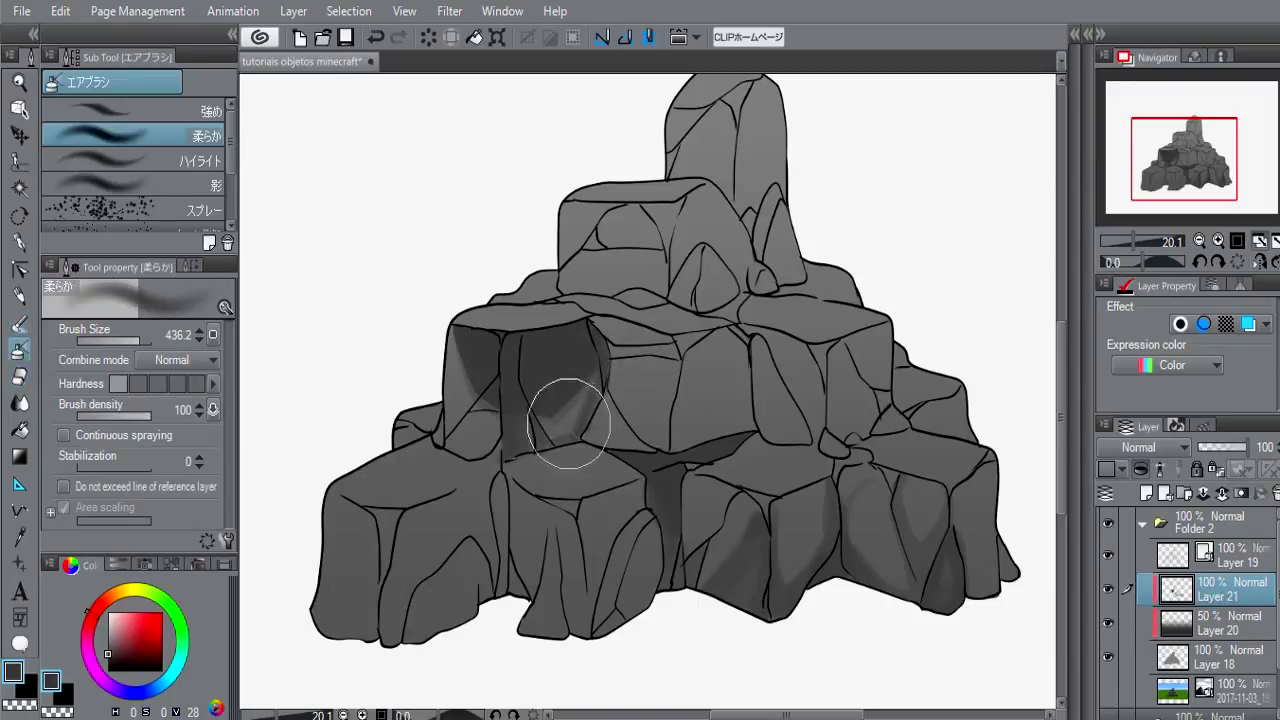
key("b")
key("b")
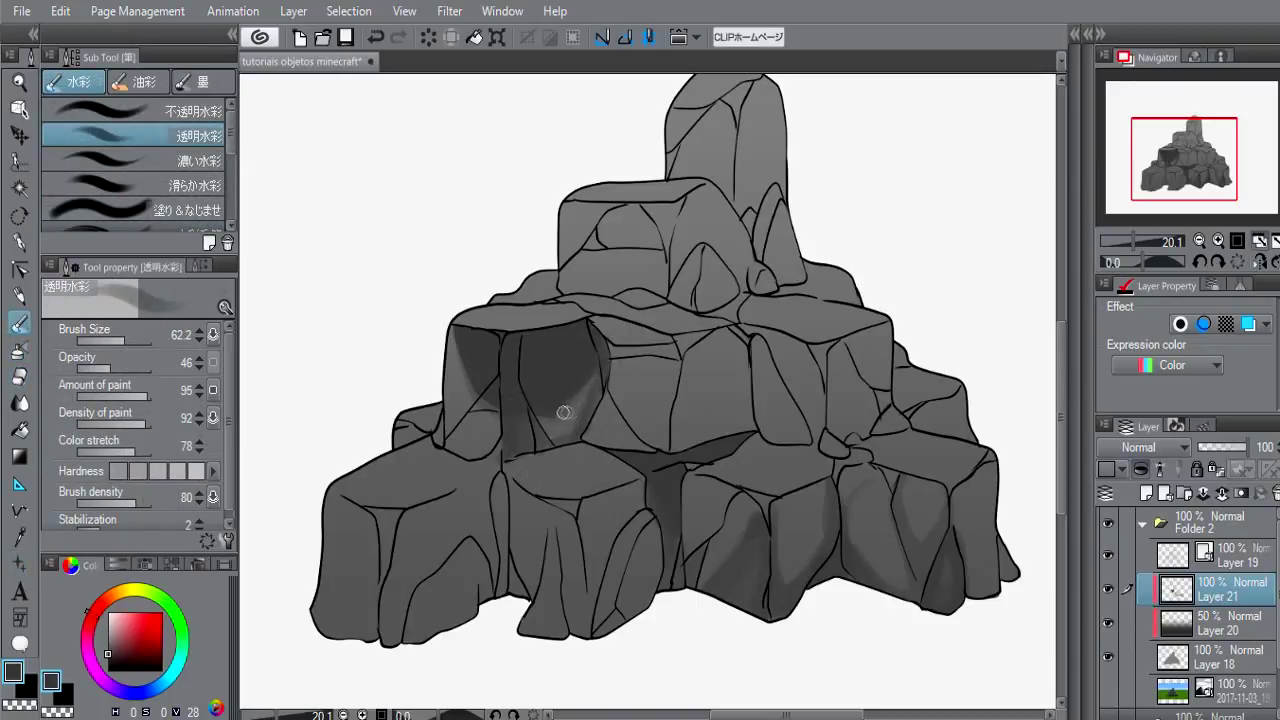
mouse_move(566, 411)
left_mouse_down()
mouse_move(589, 374)
mouse_move(590, 390)
left_mouse_up()
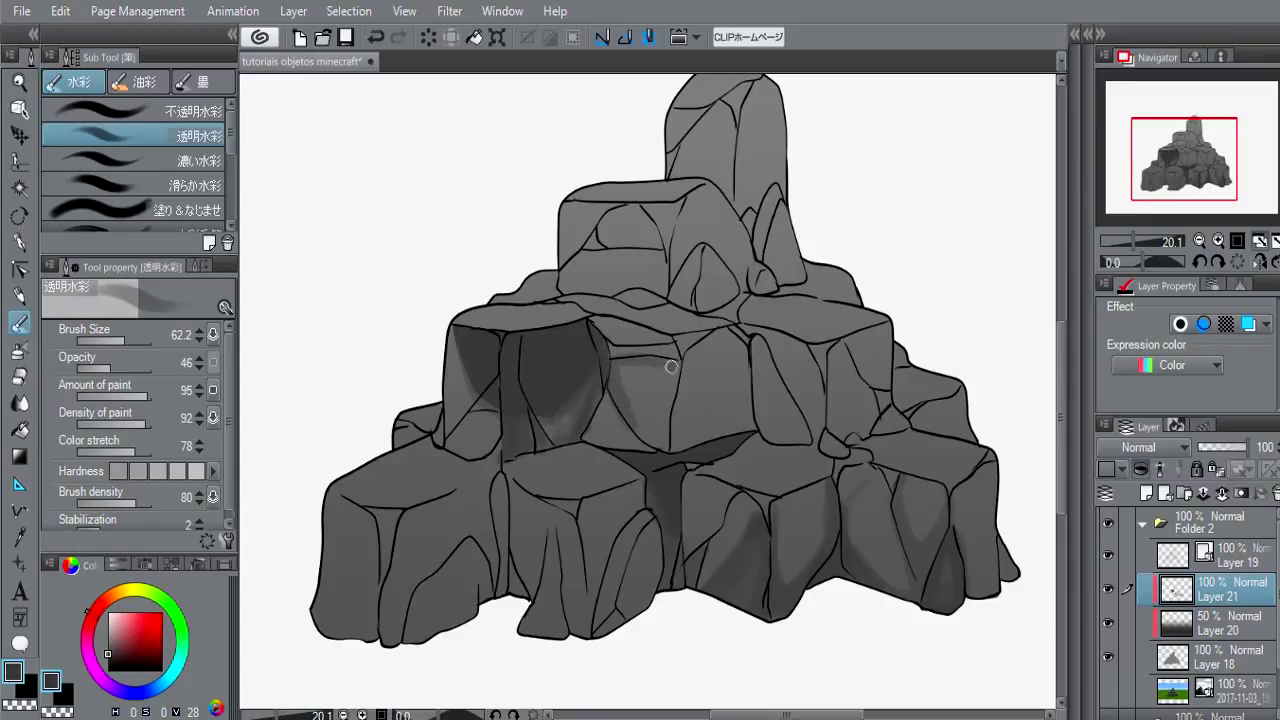
left_click_drag(677, 366, 708, 437)
mouse_move(735, 392)
left_mouse_down()
mouse_move(737, 414)
mouse_move(679, 447)
left_mouse_up()
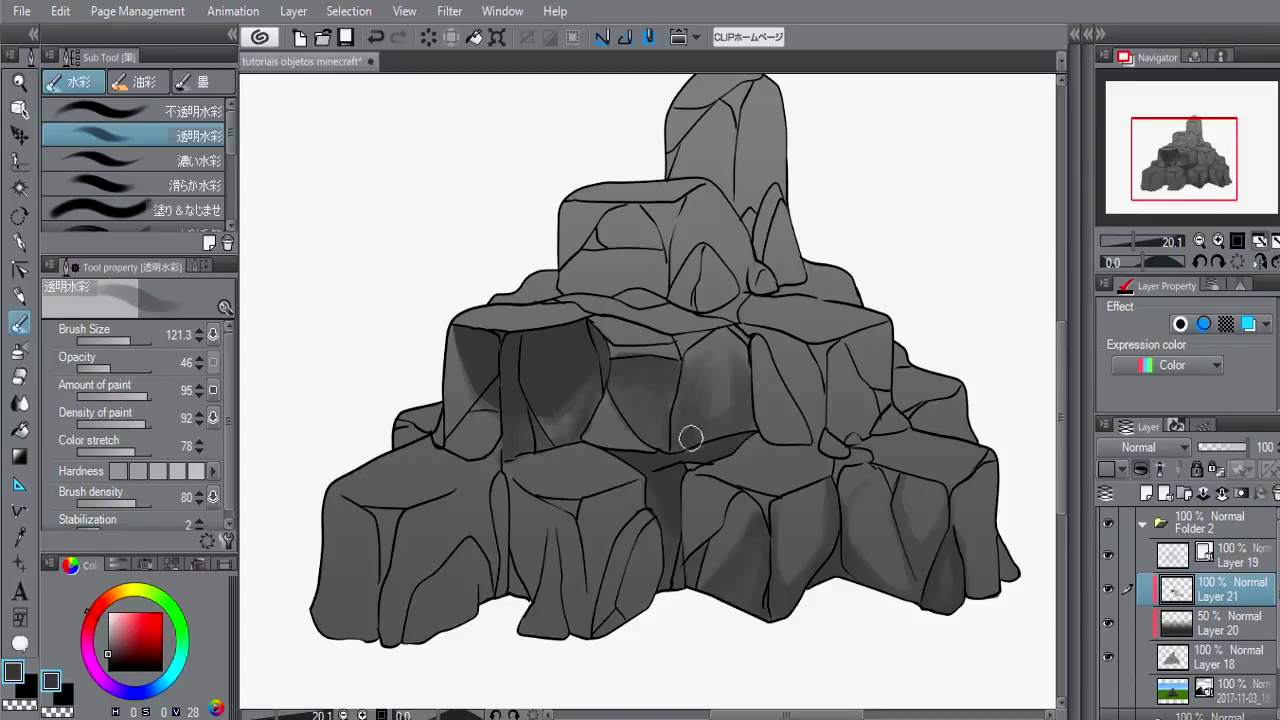
mouse_move(734, 374)
left_mouse_down()
mouse_move(777, 403)
mouse_move(791, 438)
left_mouse_up()
mouse_move(784, 438)
left_mouse_down()
mouse_move(760, 423)
mouse_move(777, 423)
mouse_move(749, 377)
mouse_move(785, 435)
mouse_move(766, 423)
mouse_move(771, 400)
mouse_move(791, 414)
mouse_move(775, 383)
mouse_move(765, 445)
mouse_move(790, 470)
mouse_move(757, 449)
mouse_move(802, 452)
mouse_move(777, 429)
mouse_move(766, 451)
left_mouse_up()
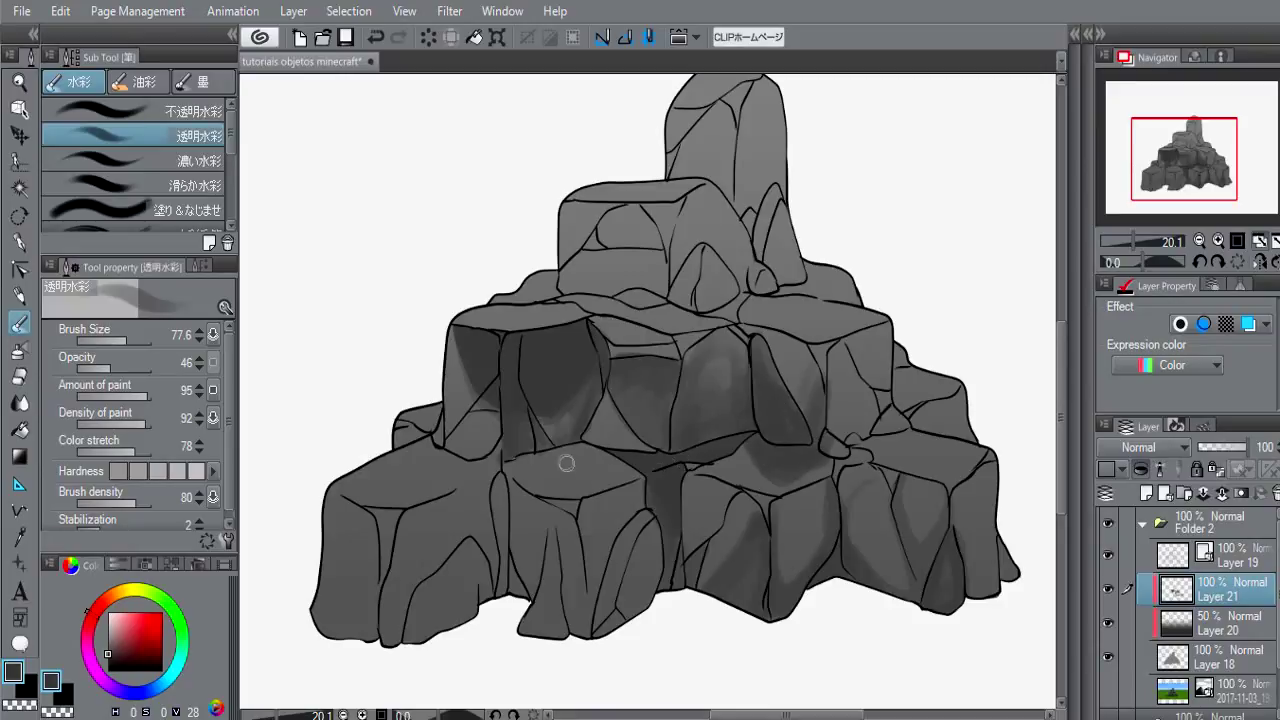
mouse_move(514, 451)
left_mouse_down()
mouse_move(557, 443)
mouse_move(586, 457)
mouse_move(526, 477)
mouse_move(551, 477)
mouse_move(517, 457)
mouse_move(545, 428)
mouse_move(511, 463)
left_mouse_up()
Step: Erase a stray stroke and darken the lower-left rock face with watercolour shading
key("e")
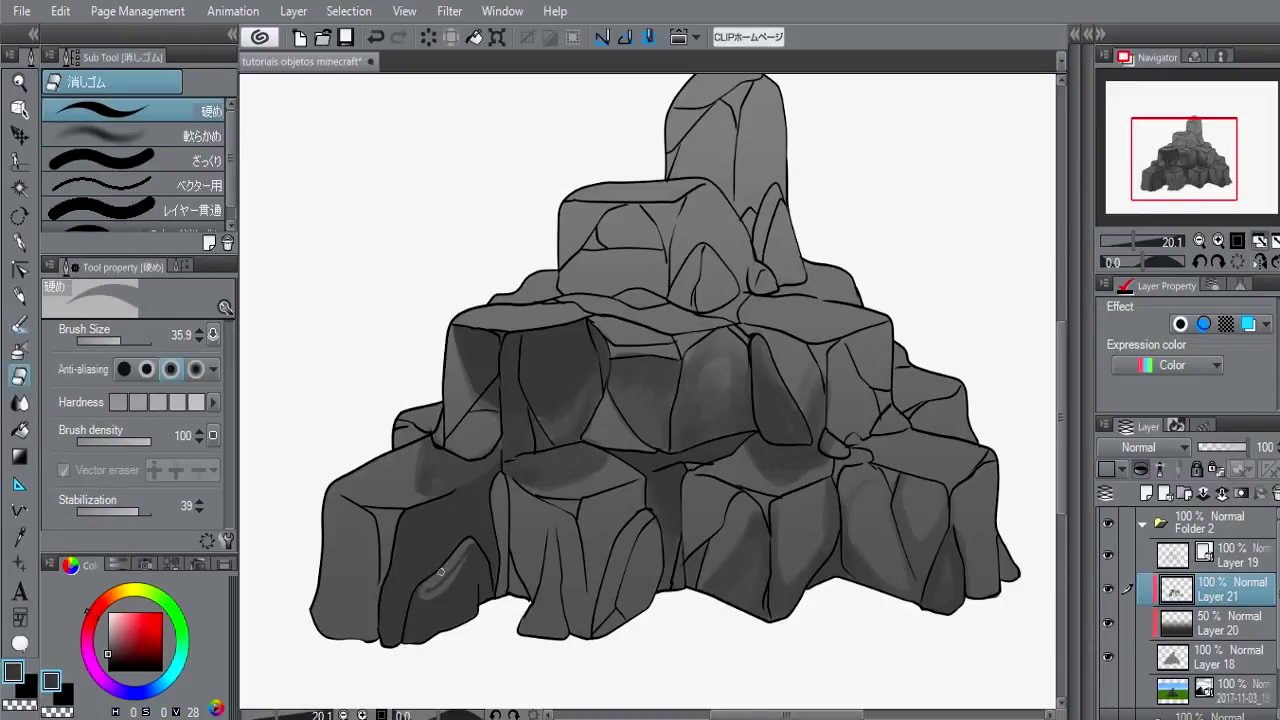
left_click_drag(428, 594, 452, 570)
key("b")
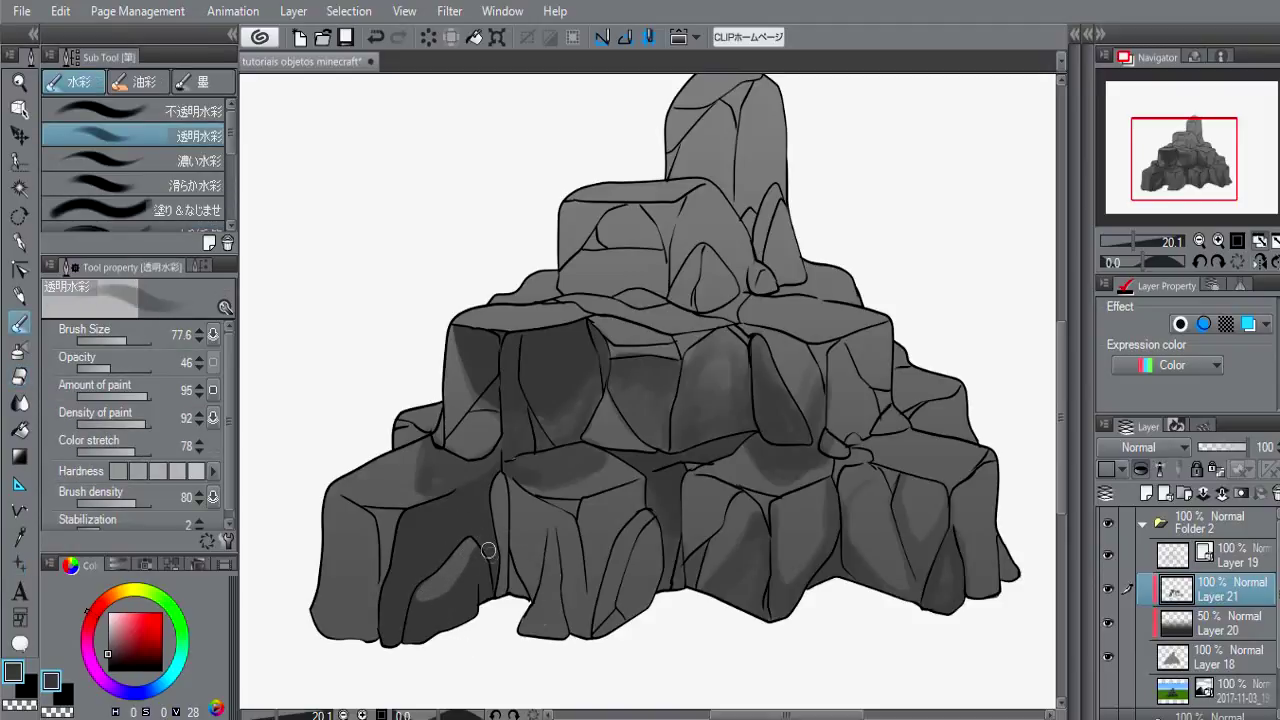
left_click_drag(468, 545, 440, 592)
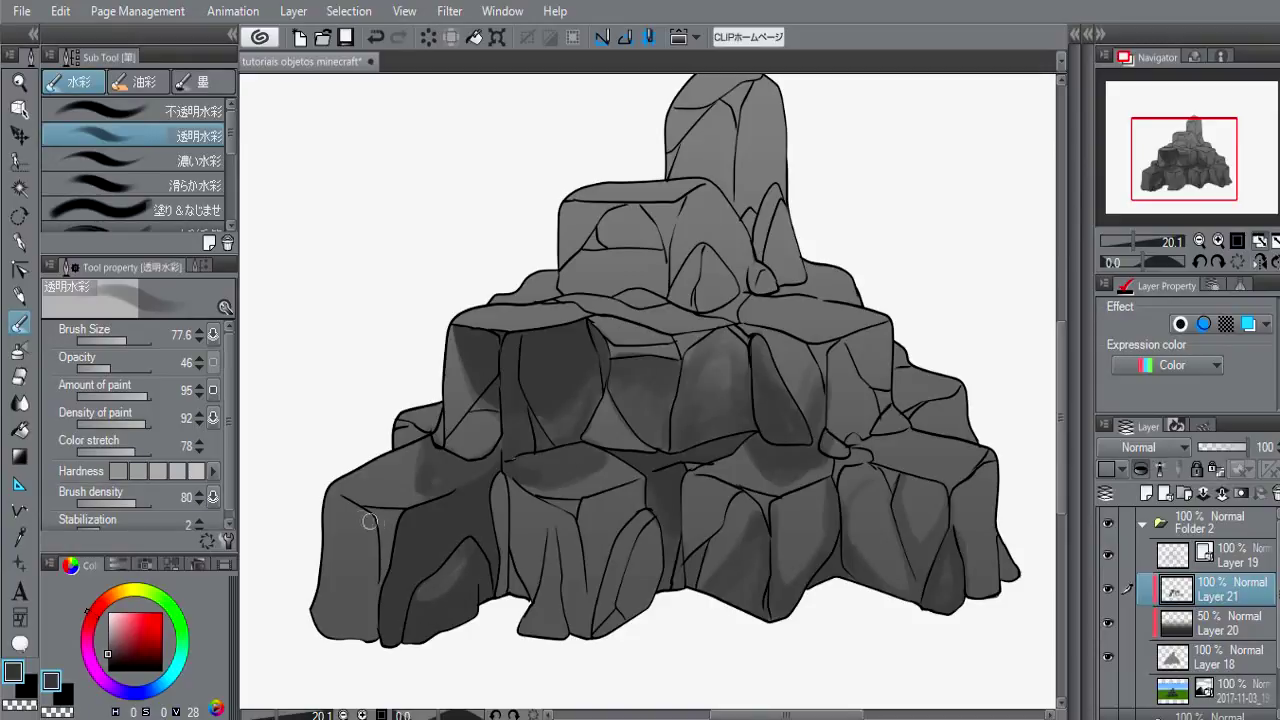
left_click_drag(369, 521, 375, 578)
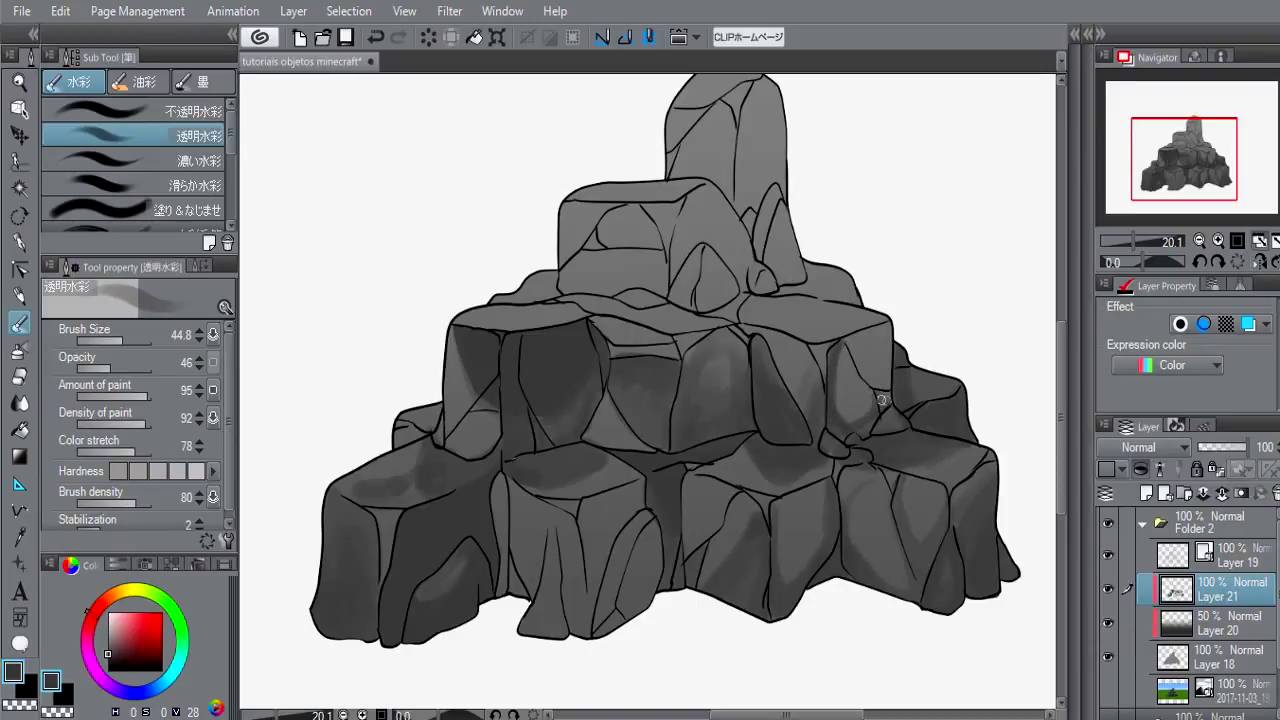
Step: Deepen shading on the right-side rocks and along the middle rock slab
left_click_drag(877, 388, 859, 362)
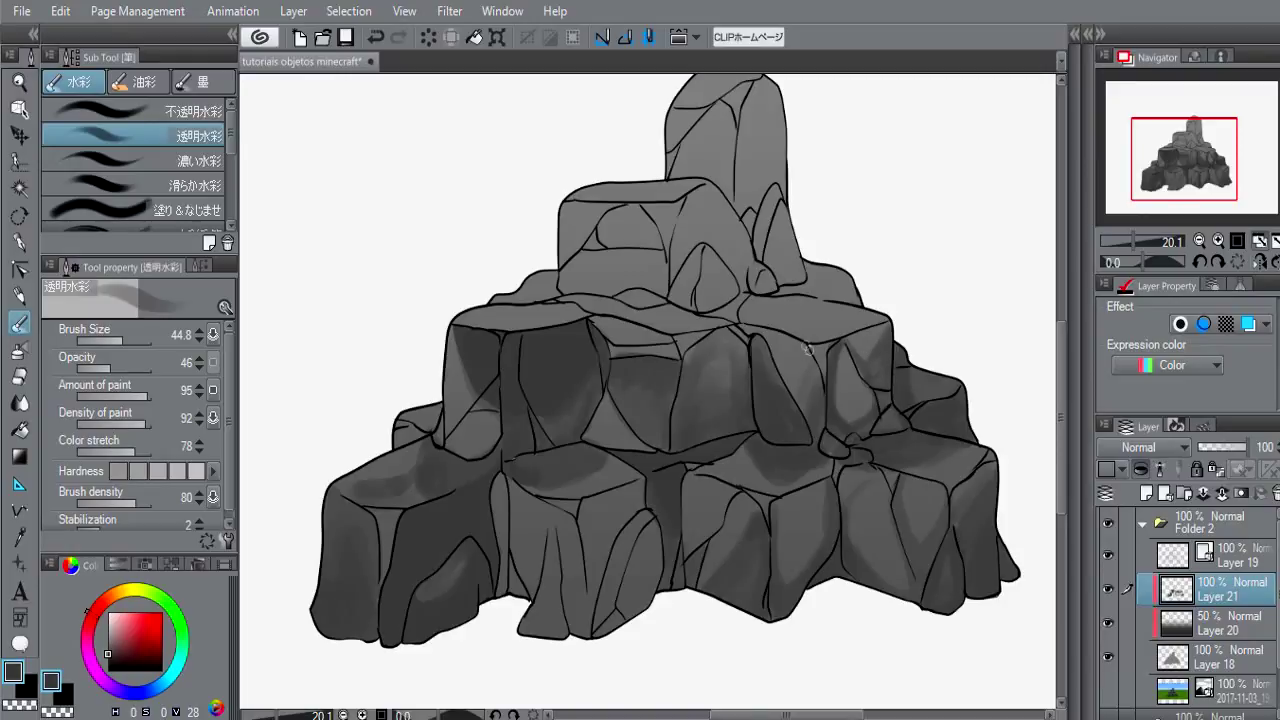
mouse_move(808, 349)
left_mouse_down()
mouse_move(821, 387)
mouse_move(774, 368)
left_mouse_up()
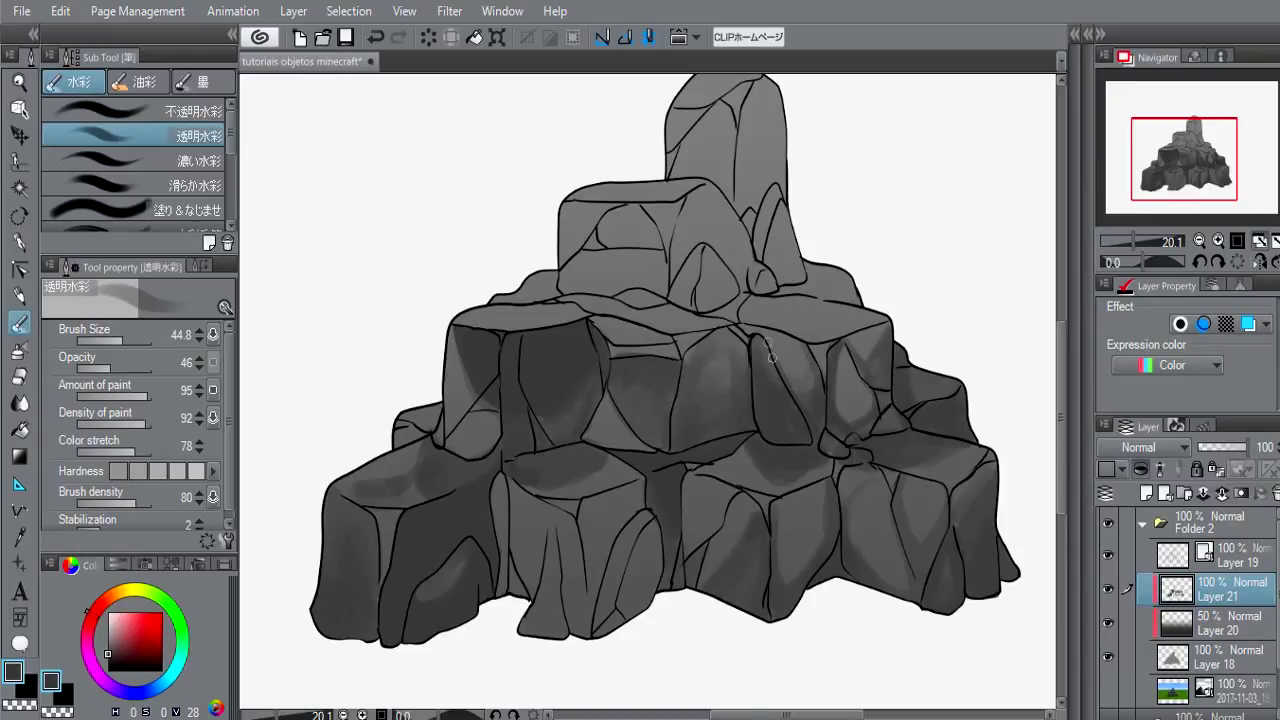
mouse_move(770, 350)
left_mouse_down()
mouse_move(814, 400)
mouse_move(814, 366)
mouse_move(814, 394)
left_mouse_up()
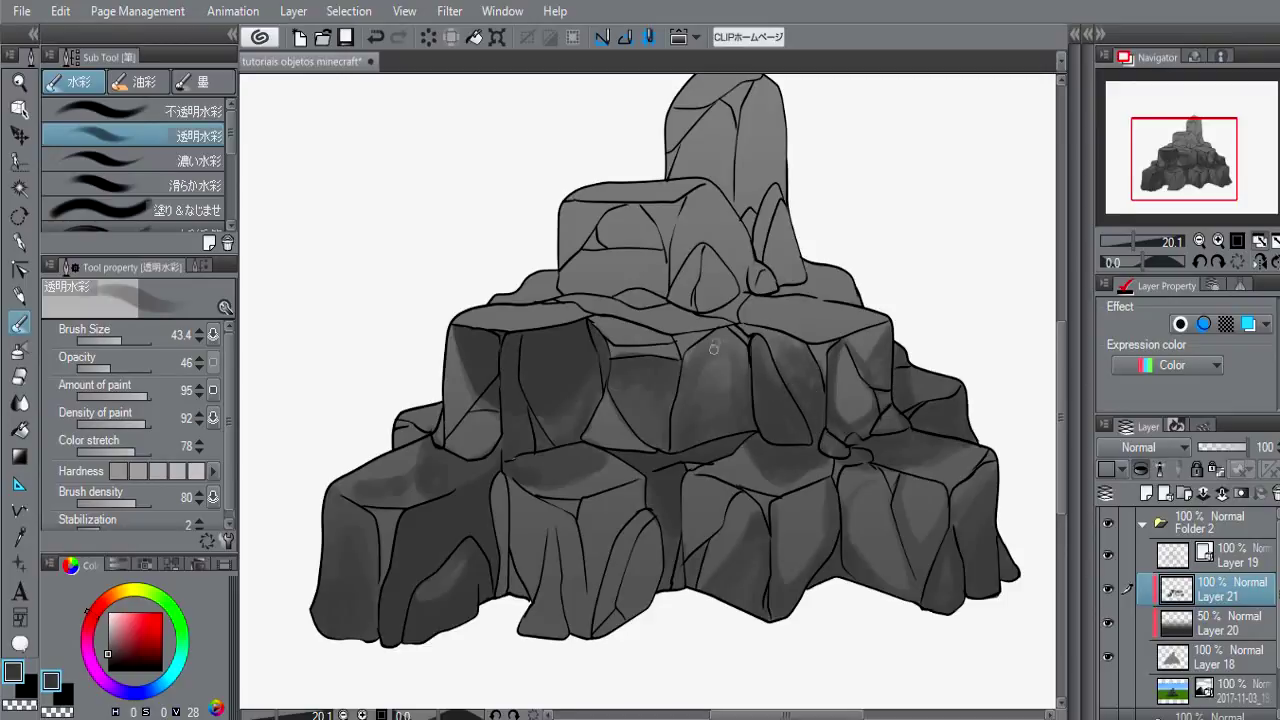
left_click_drag(714, 348, 690, 356)
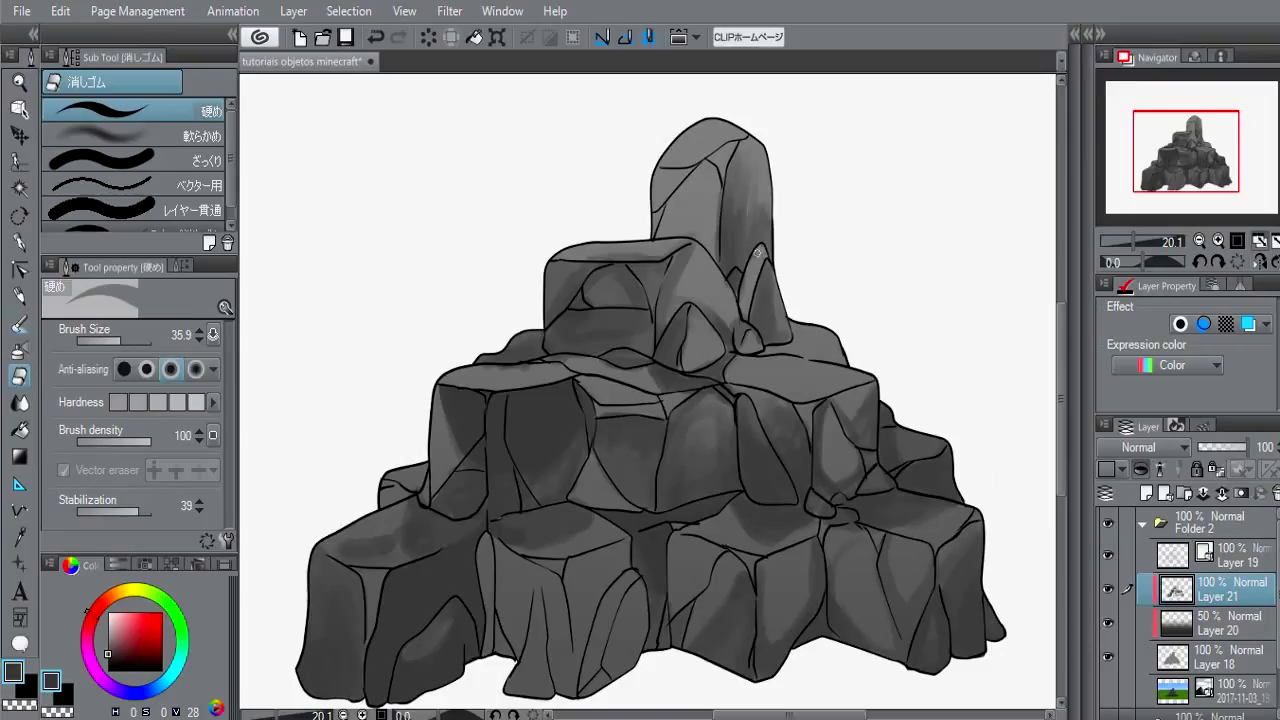
key("b")
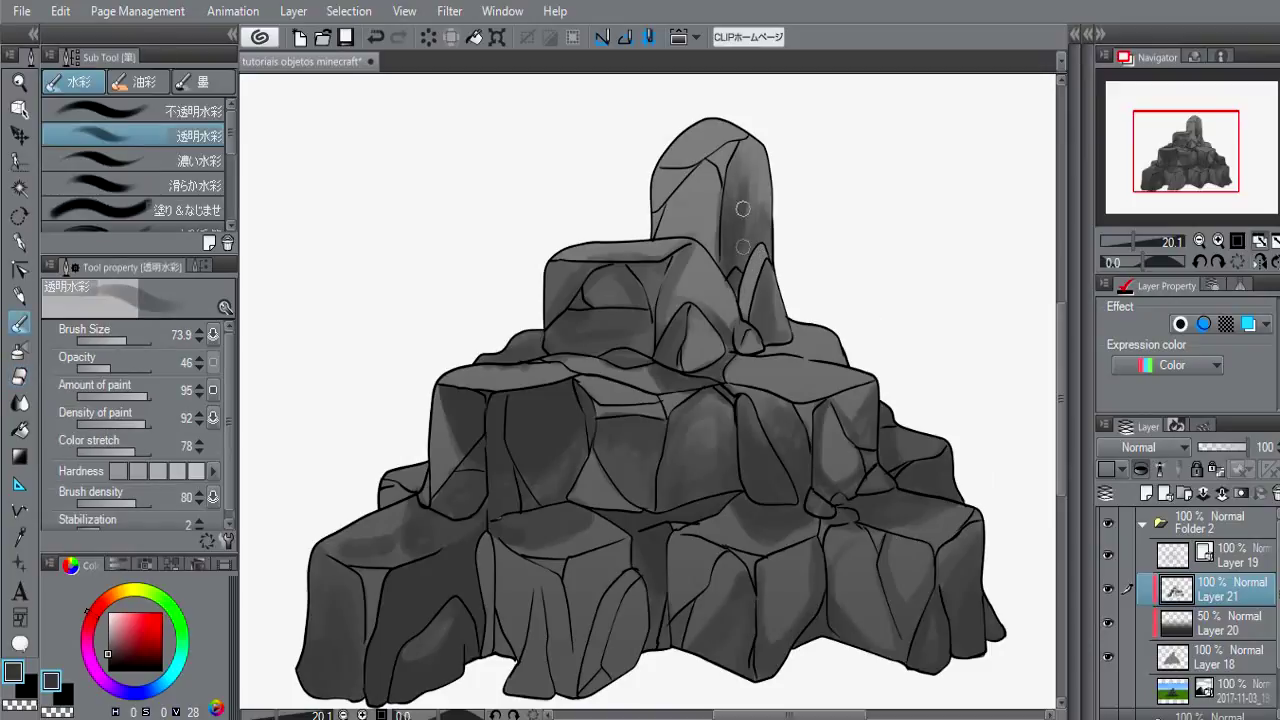
Step: Darken both sides of the tall pillar and a cube's top face, lightening one edge stretch
mouse_move(752, 160)
left_mouse_down()
mouse_move(760, 250)
mouse_move(752, 243)
left_mouse_up()
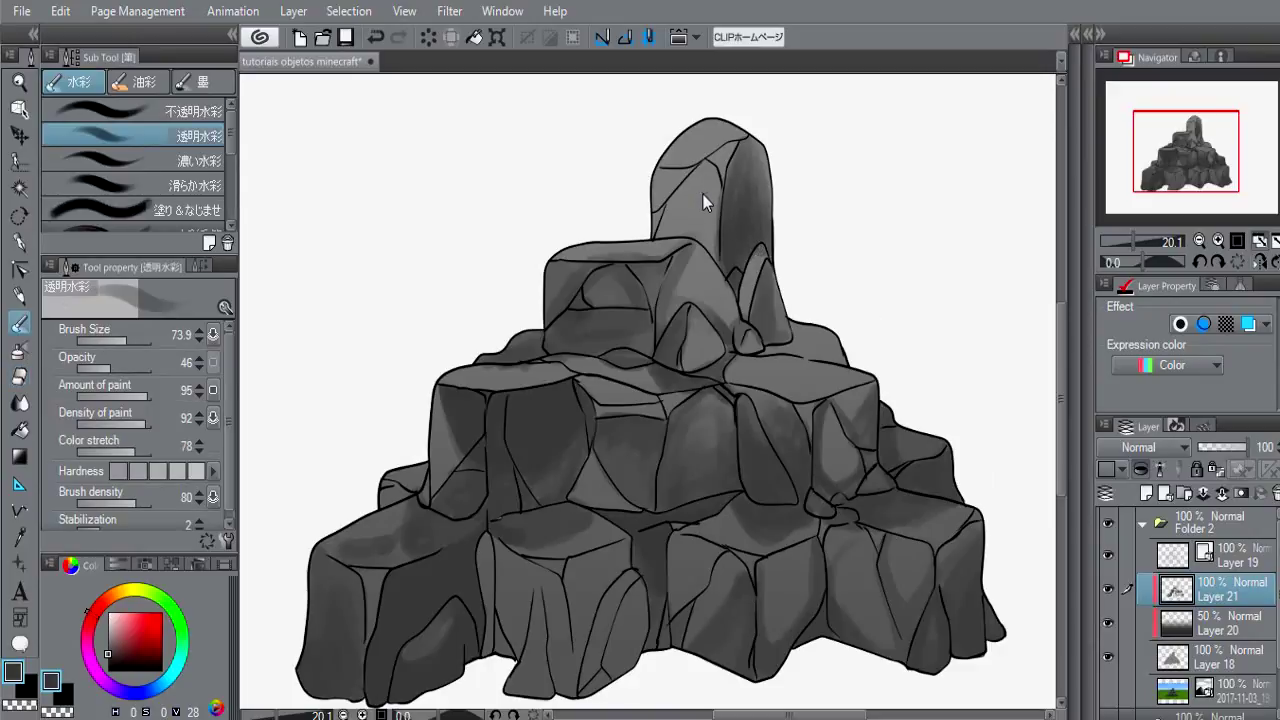
left_click_drag(712, 182, 716, 245)
mouse_move(712, 173)
left_mouse_down()
mouse_move(662, 236)
mouse_move(709, 166)
mouse_move(714, 200)
mouse_move(700, 195)
mouse_move(675, 228)
mouse_move(705, 250)
mouse_move(708, 216)
mouse_move(657, 214)
mouse_move(690, 165)
mouse_move(677, 173)
mouse_move(768, 129)
left_mouse_up()
mouse_move(760, 350)
left_mouse_down()
mouse_move(803, 371)
mouse_move(730, 369)
left_mouse_up()
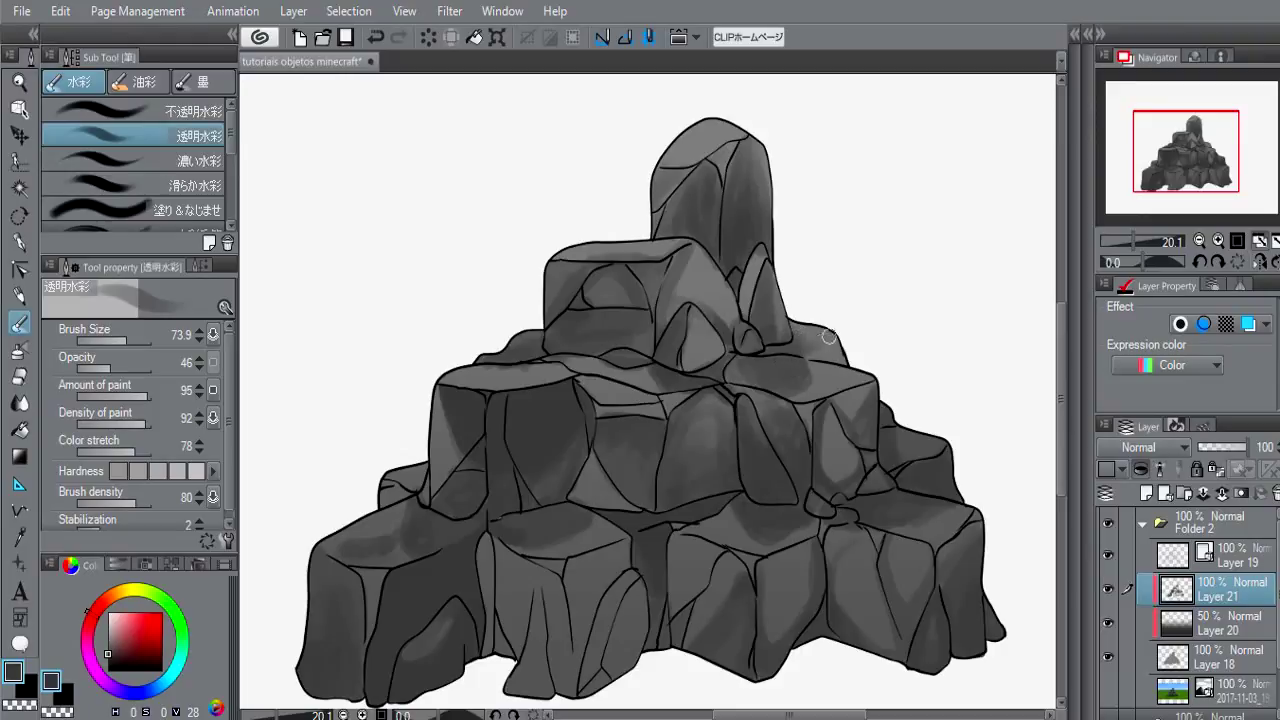
key("e")
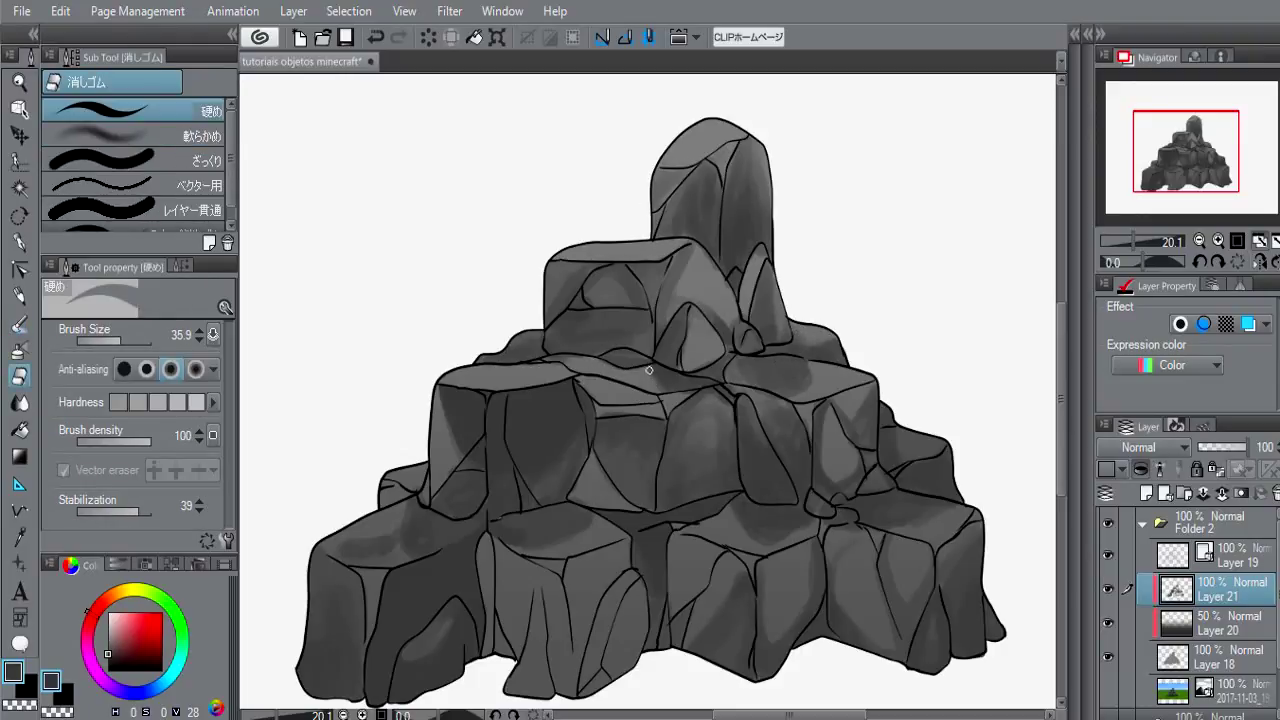
left_click_drag(605, 406, 618, 402)
key("b")
scroll(781, 397, "down", 3)
Step: Darken the upper block near the top of the pile with a watercolour stroke
key("e")
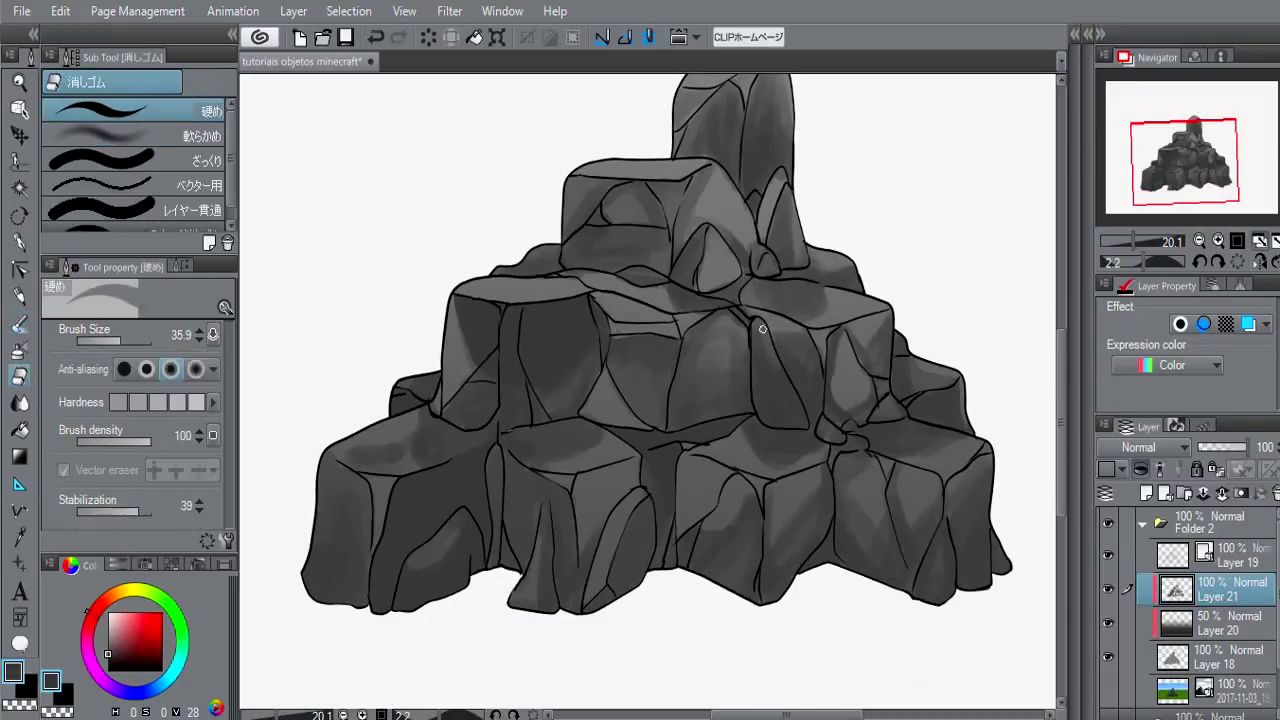
key("b")
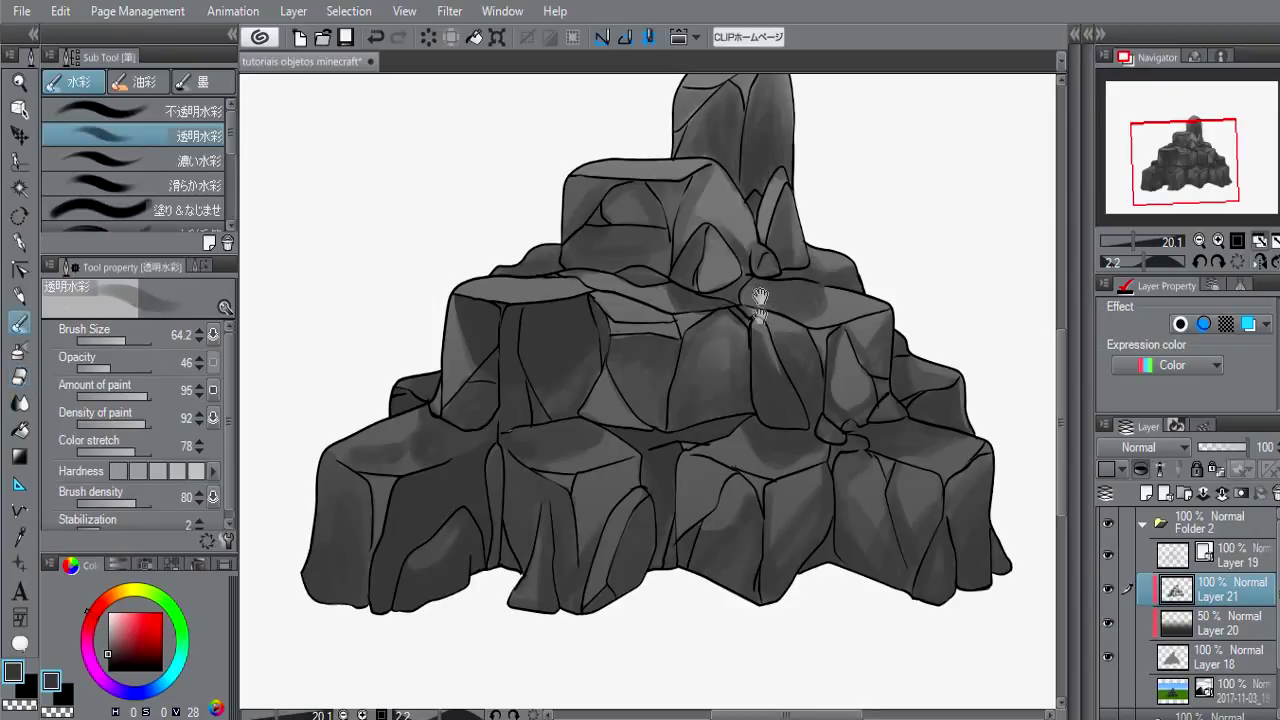
scroll(770, 300, "up", 5)
key("e")
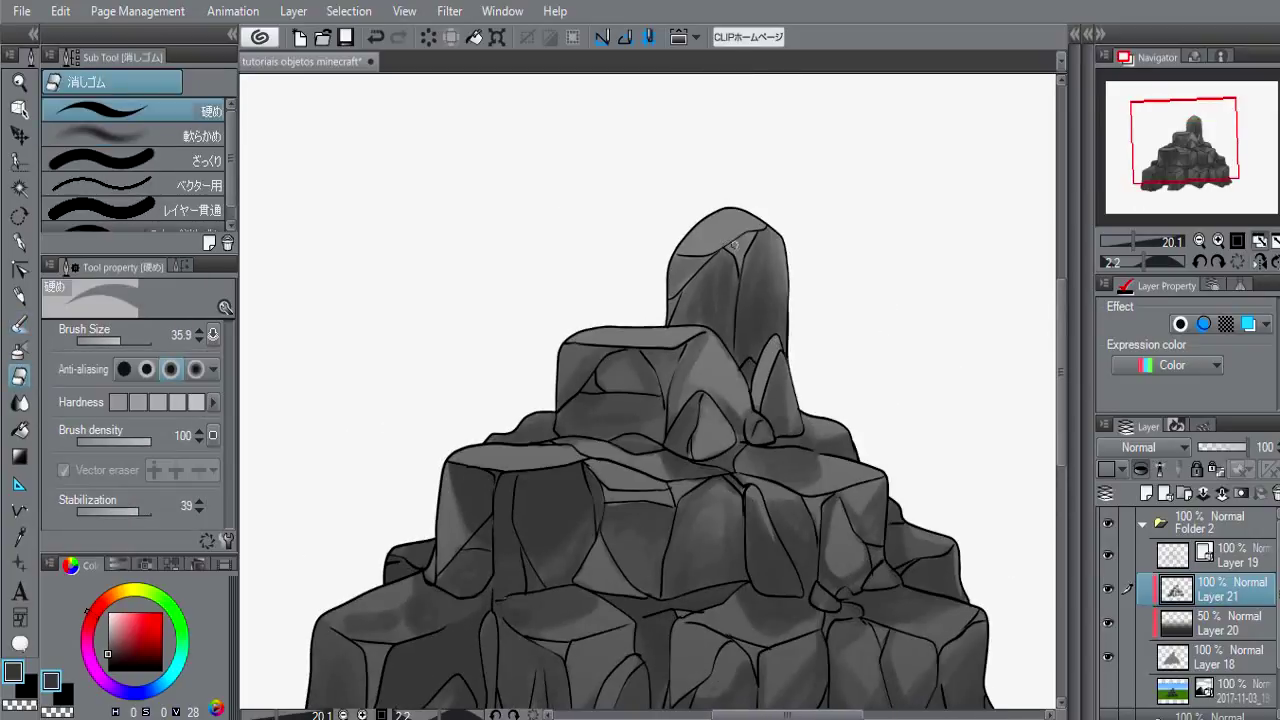
key("b")
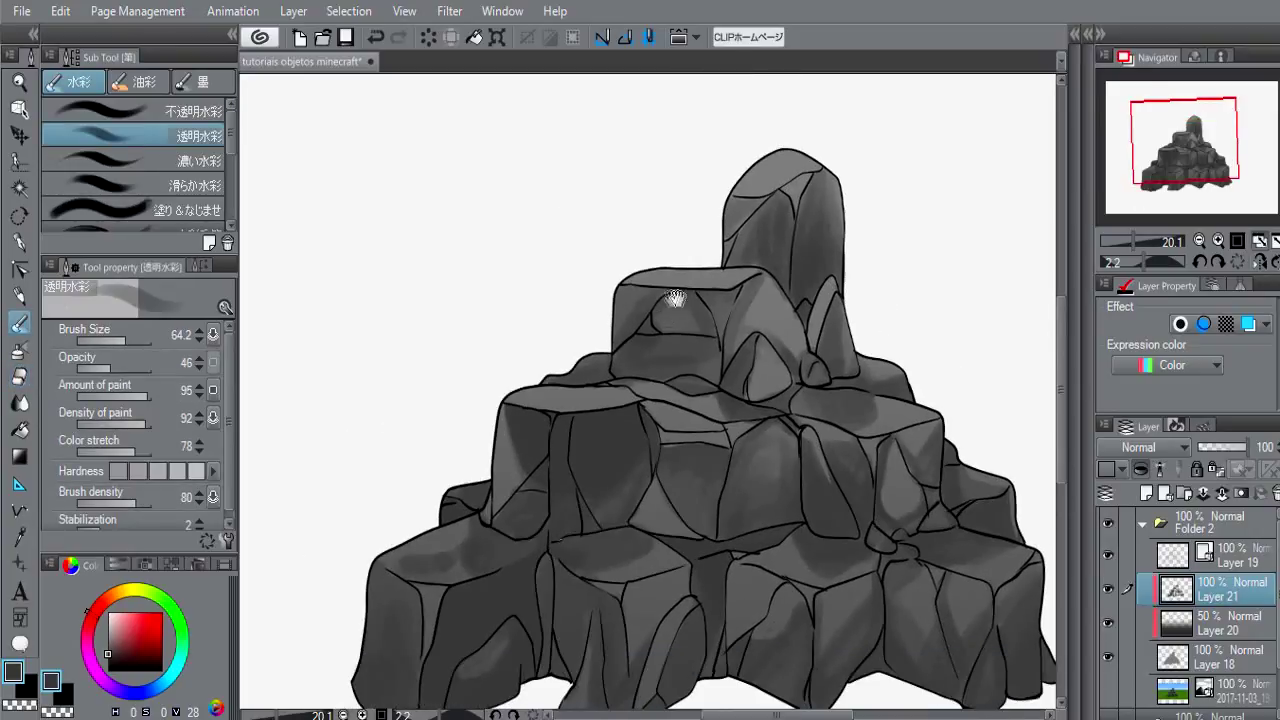
scroll(690, 292, "down", 2)
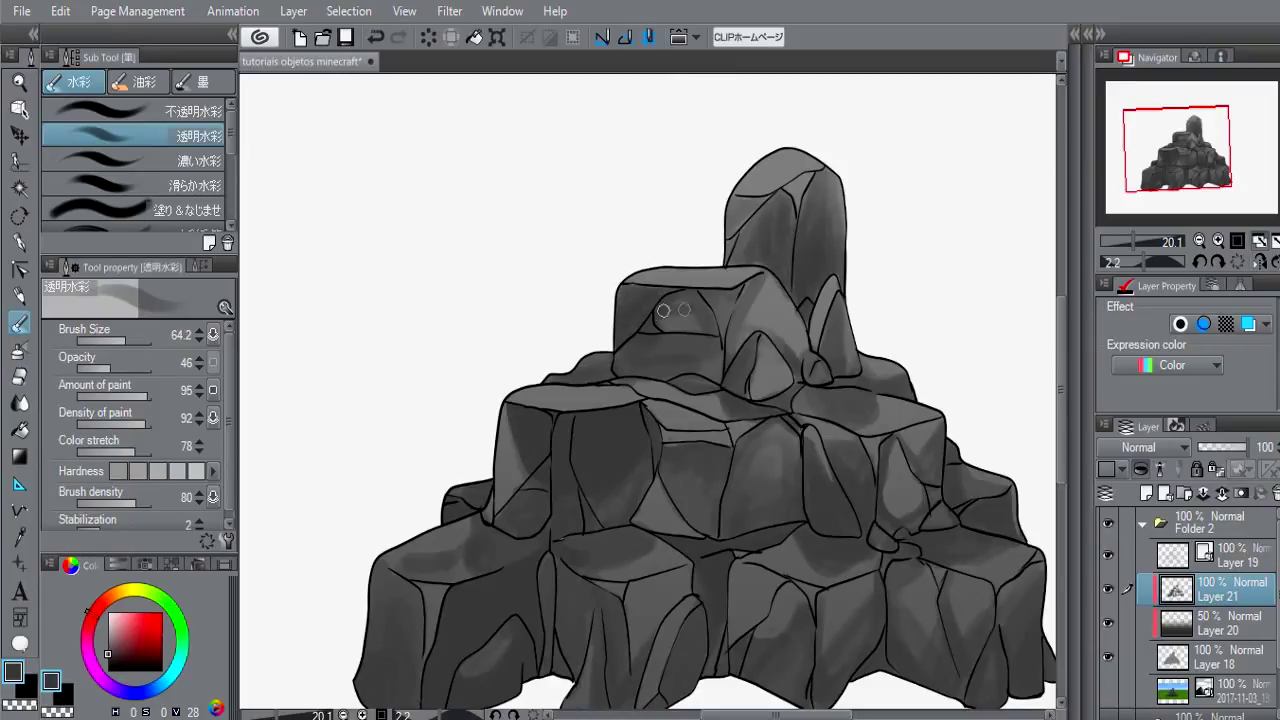
left_click_drag(663, 310, 695, 327)
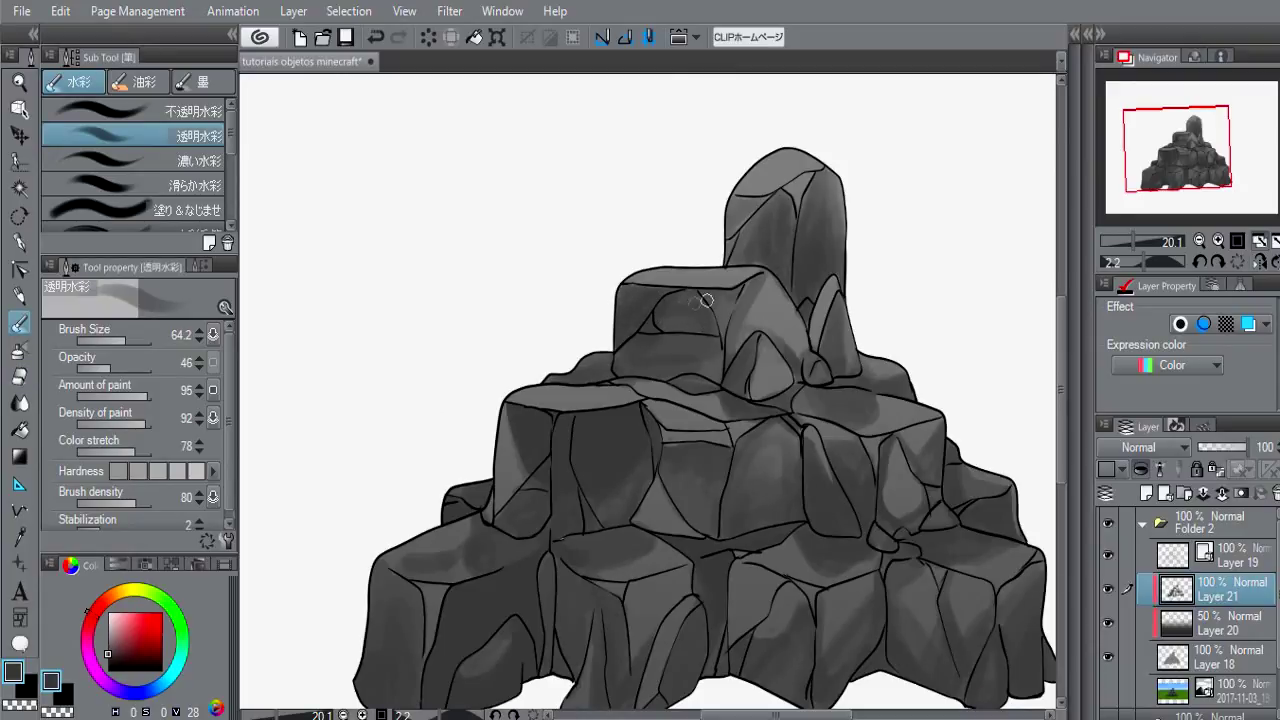
Step: Shade the lower-middle, upper and right-side block faces darker
key("e")
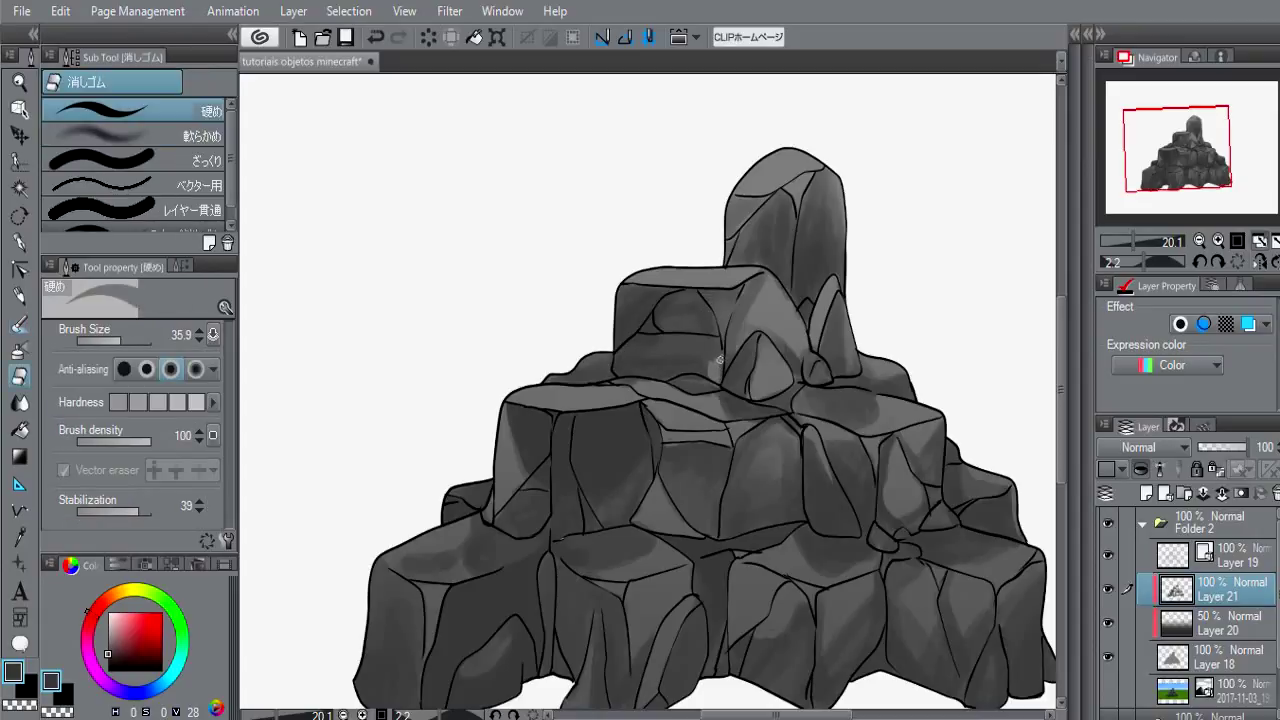
key("b")
scroll(700, 430, "down", 1)
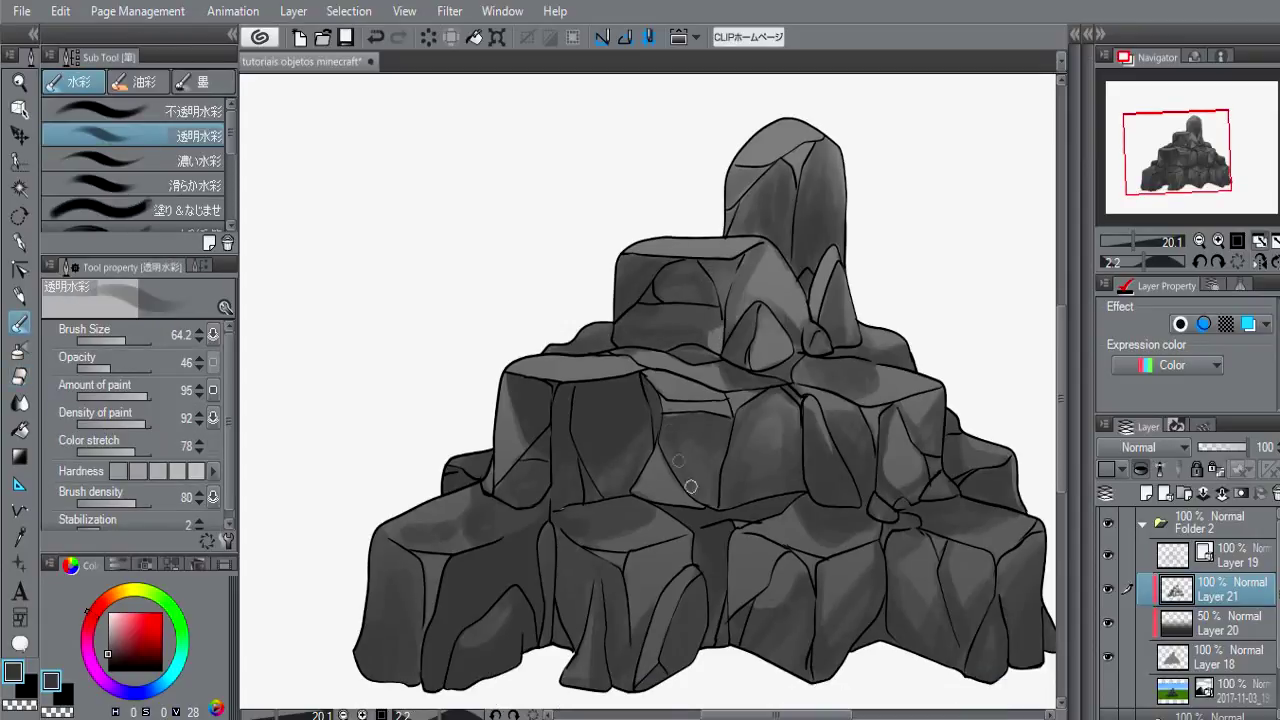
mouse_move(653, 468)
left_mouse_down()
mouse_move(640, 500)
mouse_move(688, 503)
left_mouse_up()
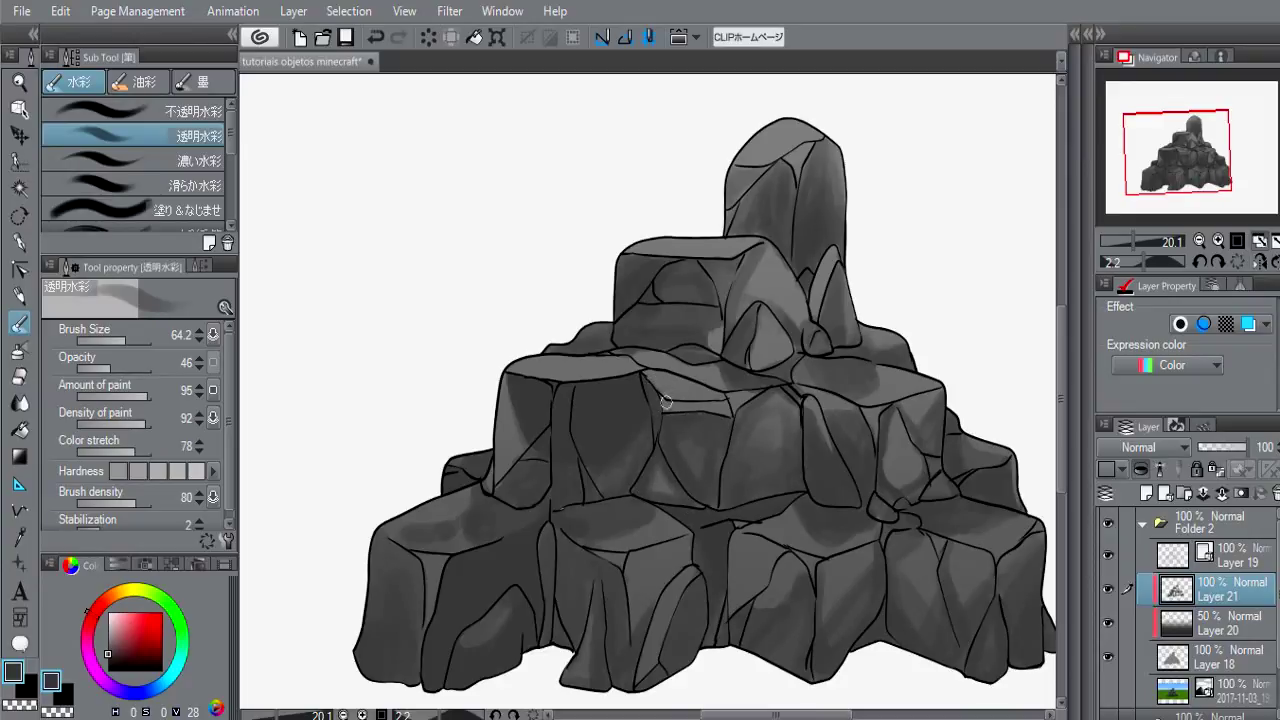
left_click_drag(666, 401, 703, 383)
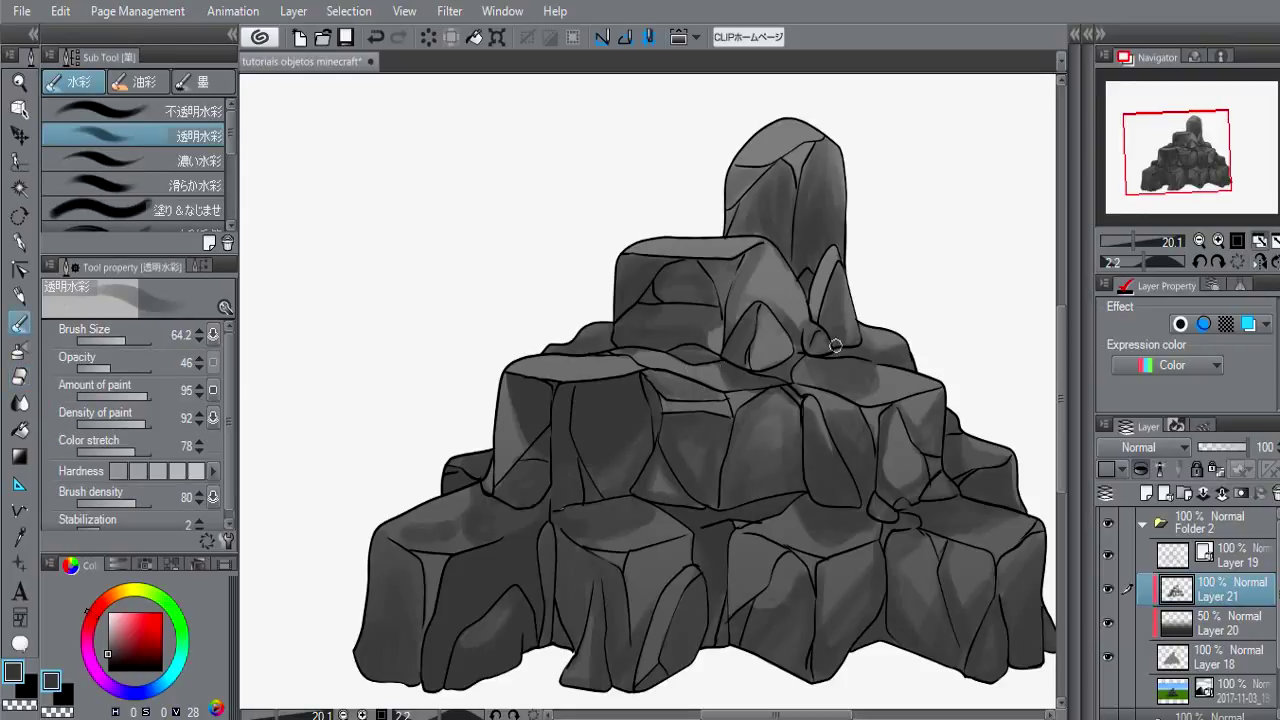
left_click_drag(836, 348, 868, 398)
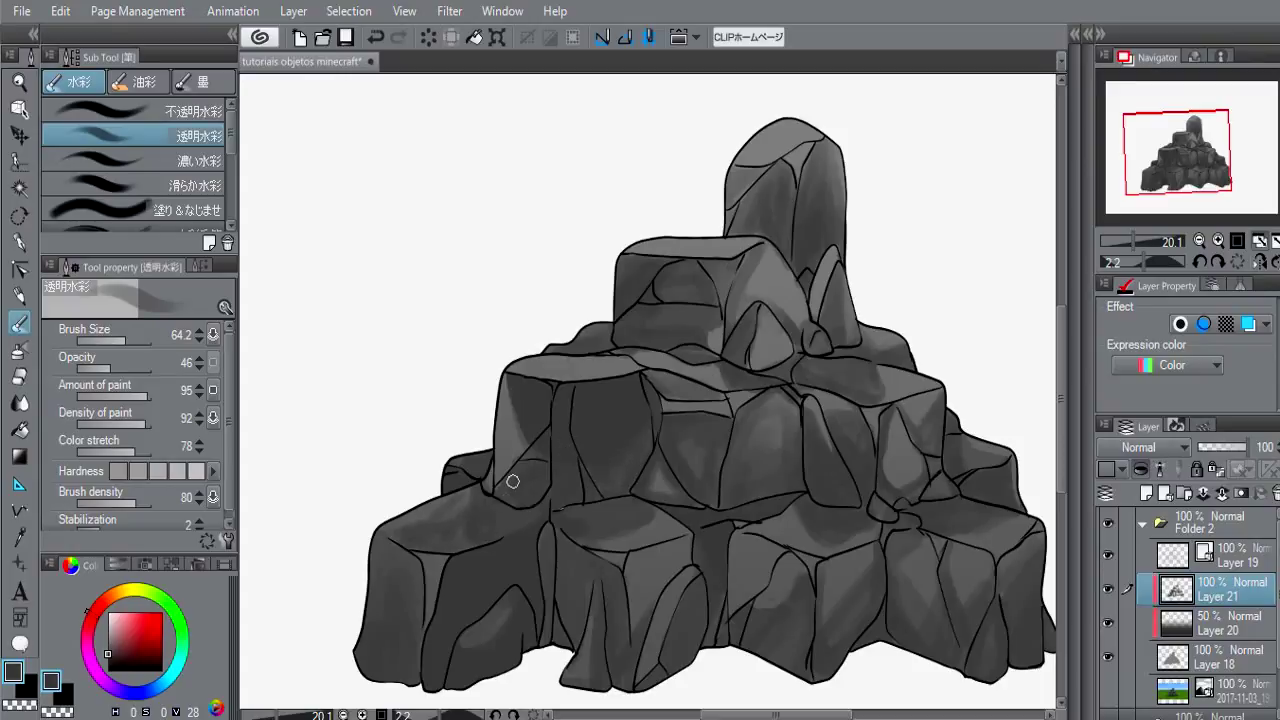
mouse_move(890, 435)
left_mouse_down()
mouse_move(899, 426)
mouse_move(922, 486)
left_mouse_up()
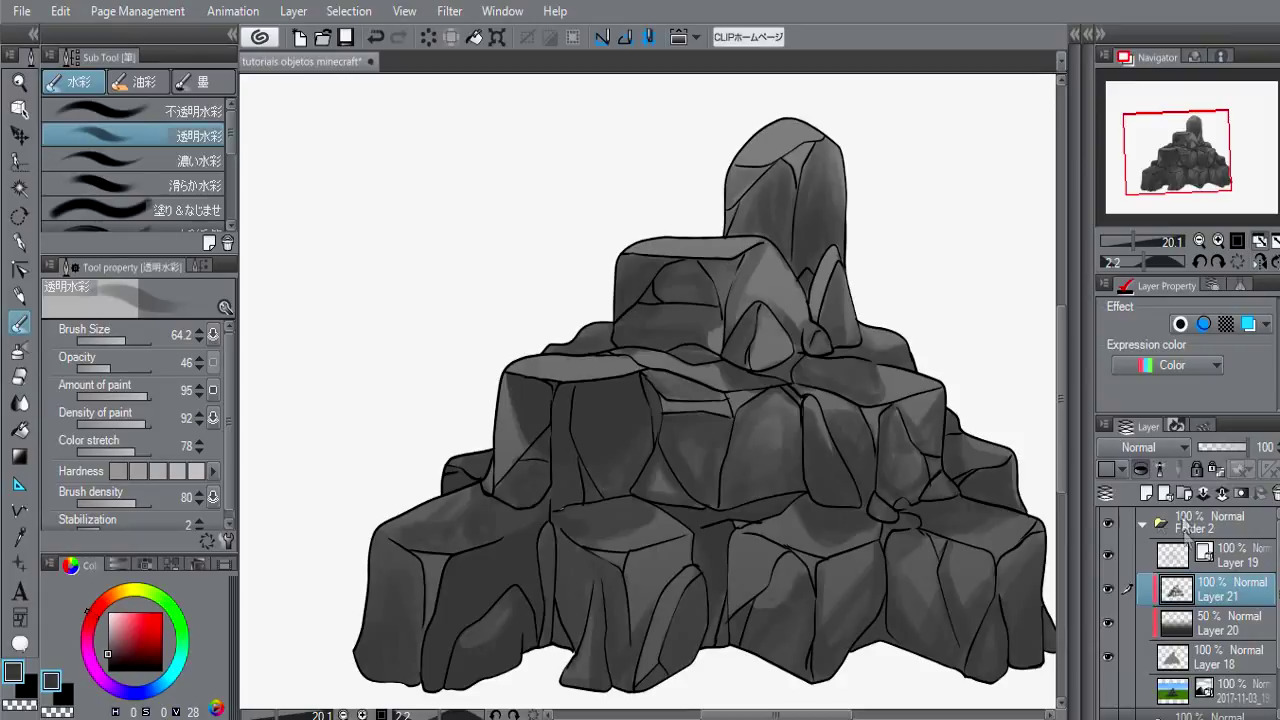
Step: Add a new layer and set the round pen to a darker grey for cracks
left_click(1161, 469)
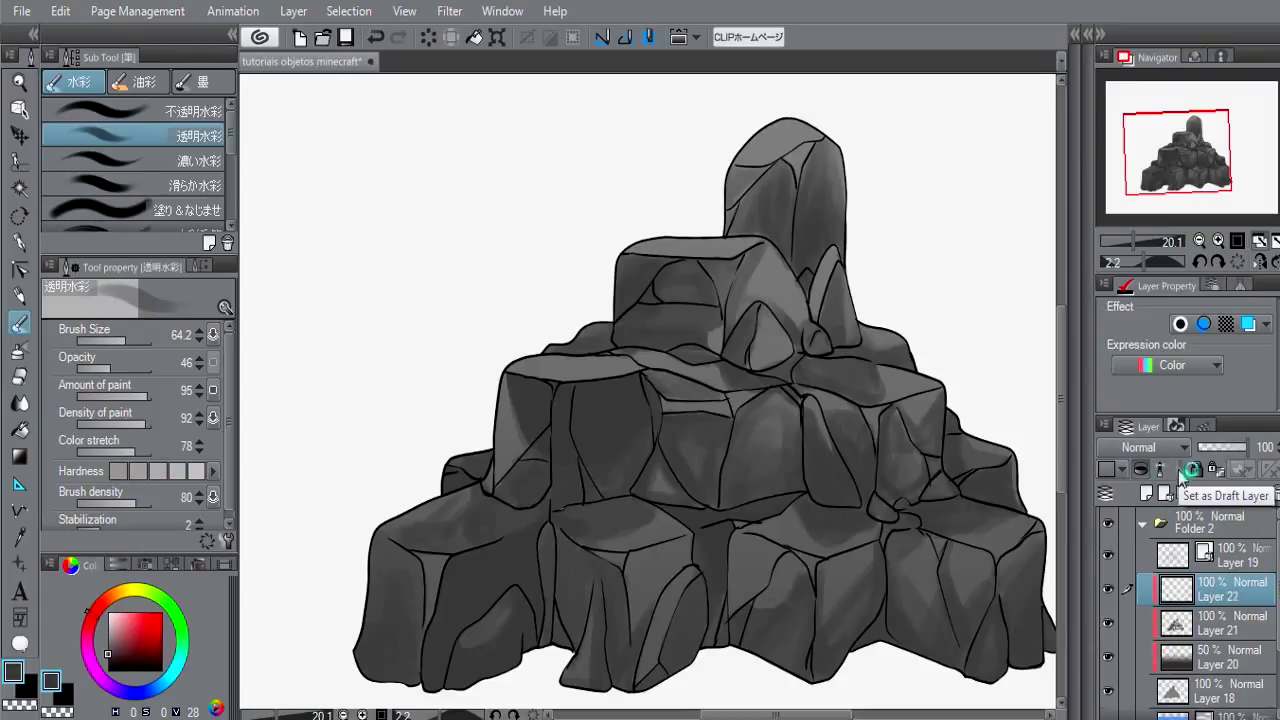
key("p")
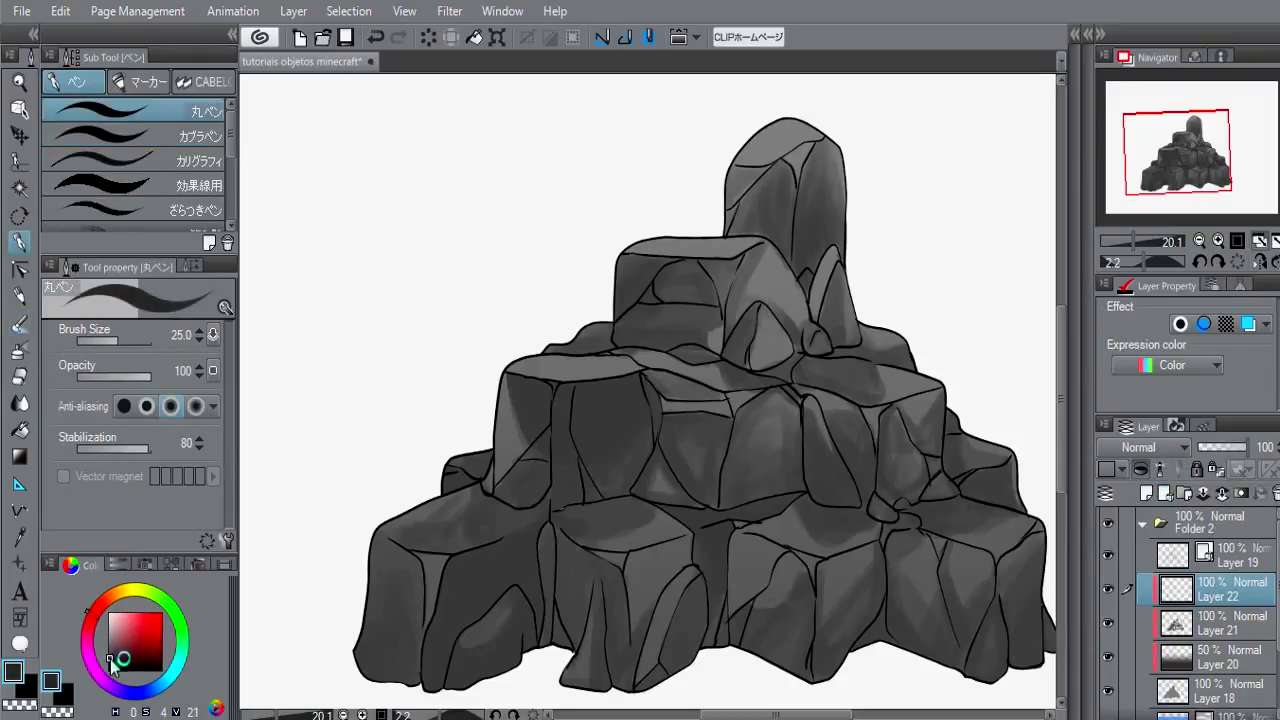
left_click(828, 384, "alt")
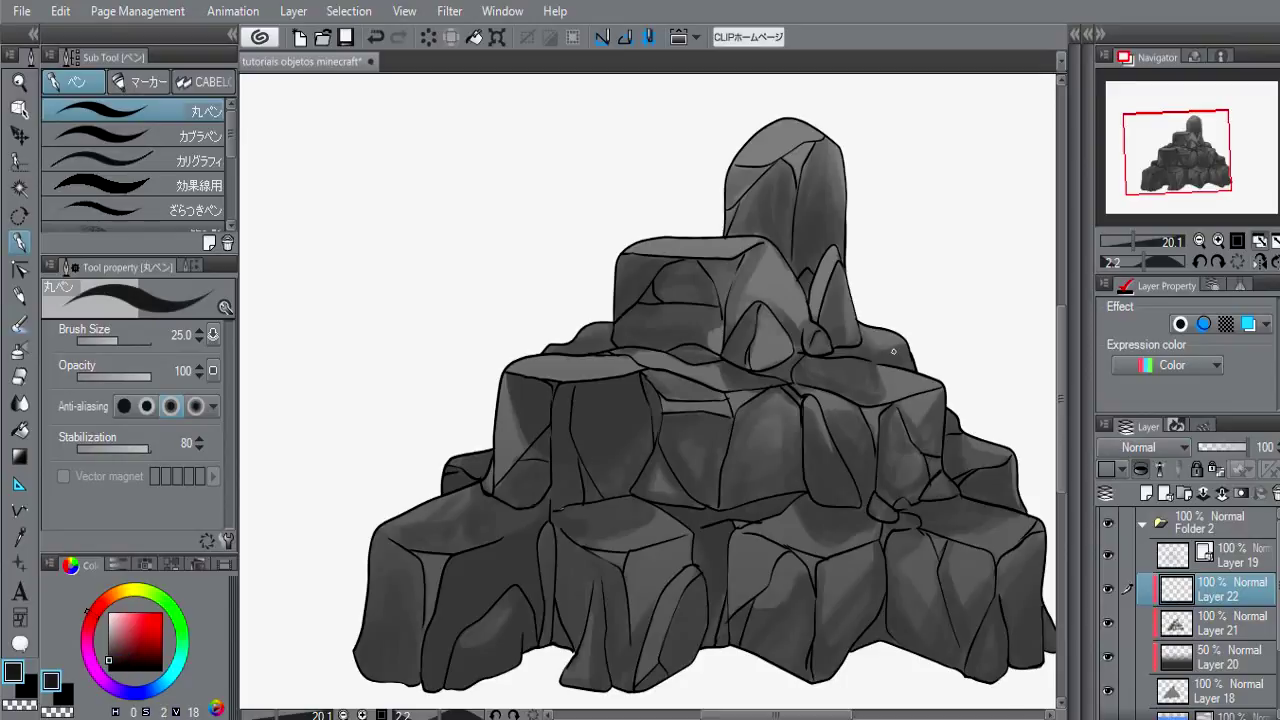
scroll(893, 351, "up", 3)
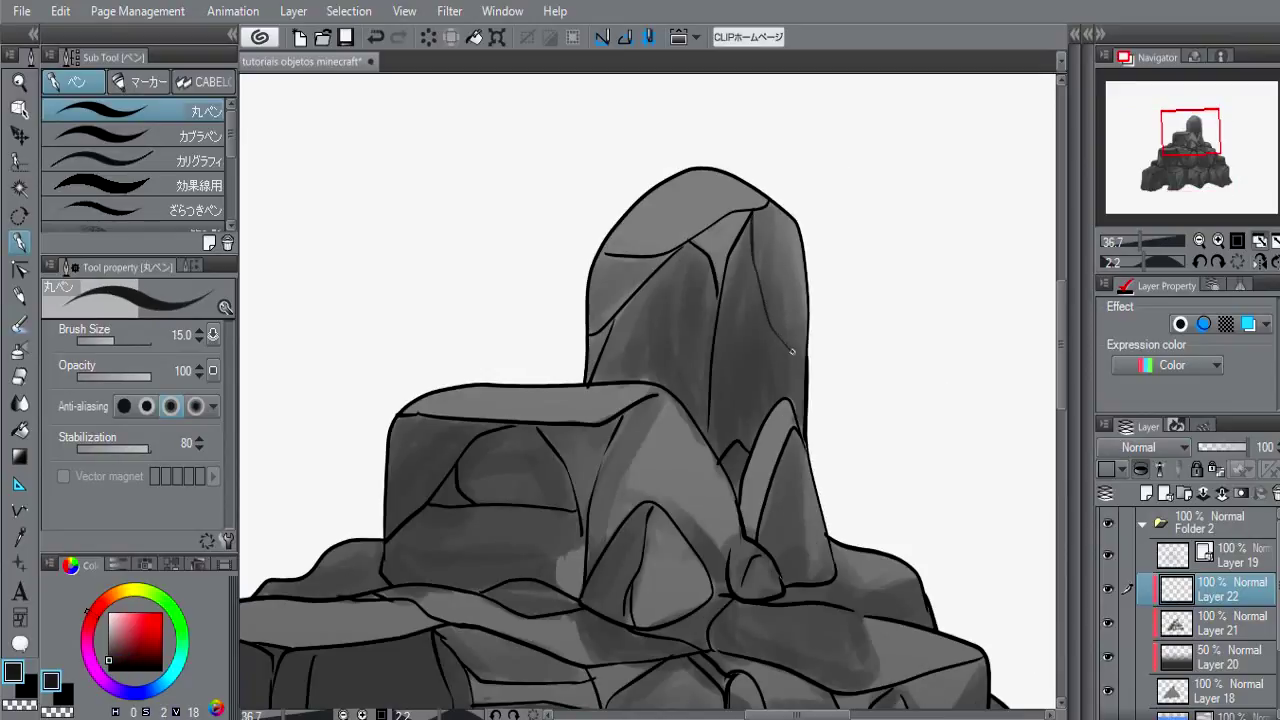
scroll(683, 237, "left", 2)
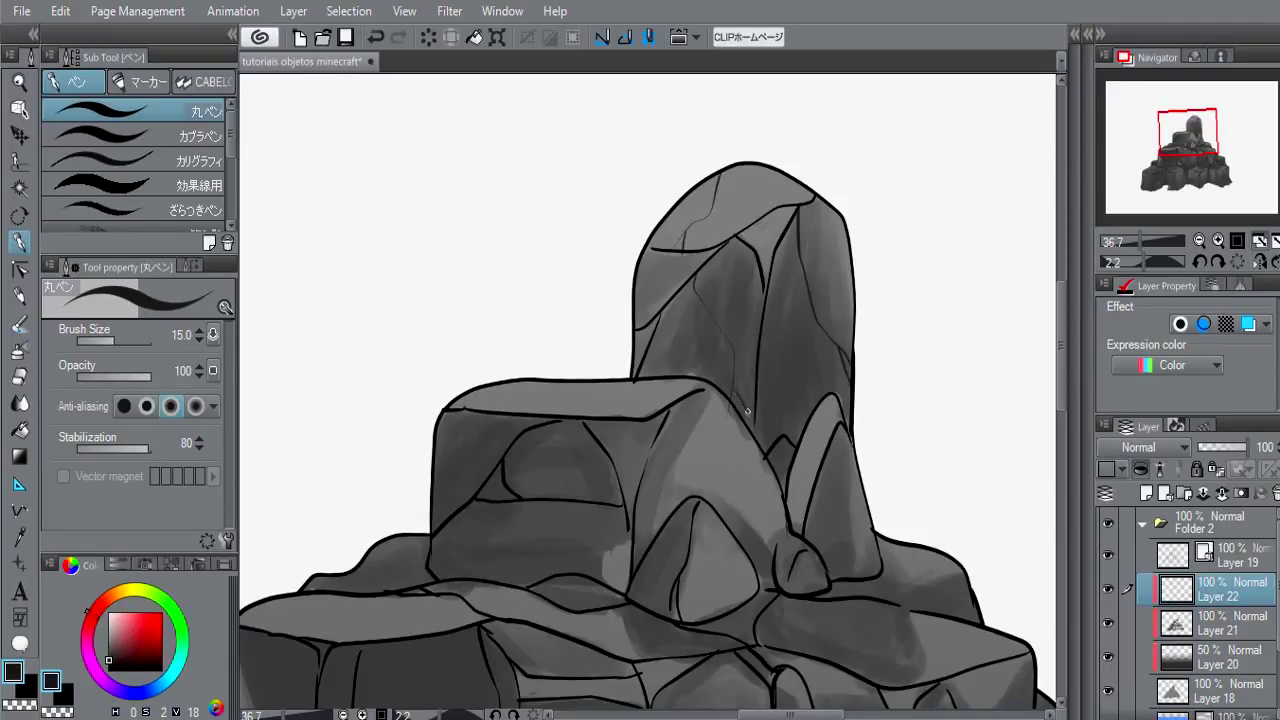
Step: Draw thin crack lines on the rock block faces while panning around the pile
key("e")
key("p")
scroll(760, 400, "down", 3)
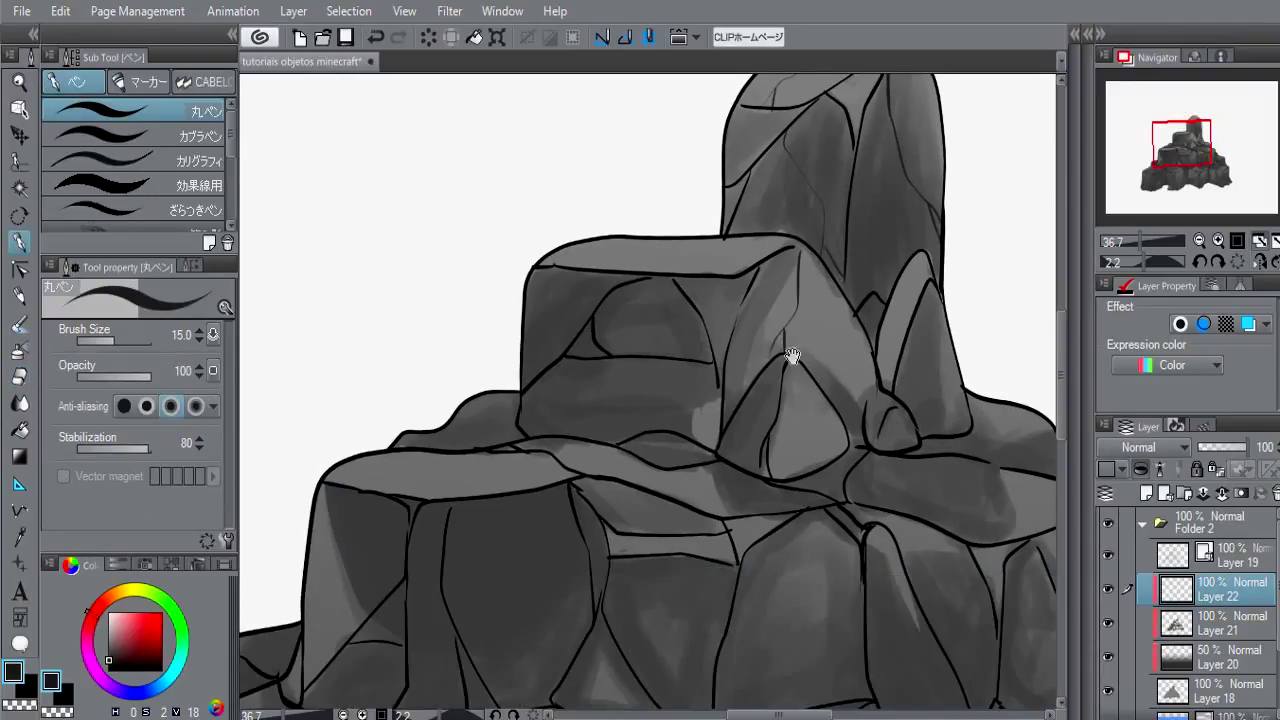
scroll(826, 374, "right", 2)
scroll(690, 410, "down", 3)
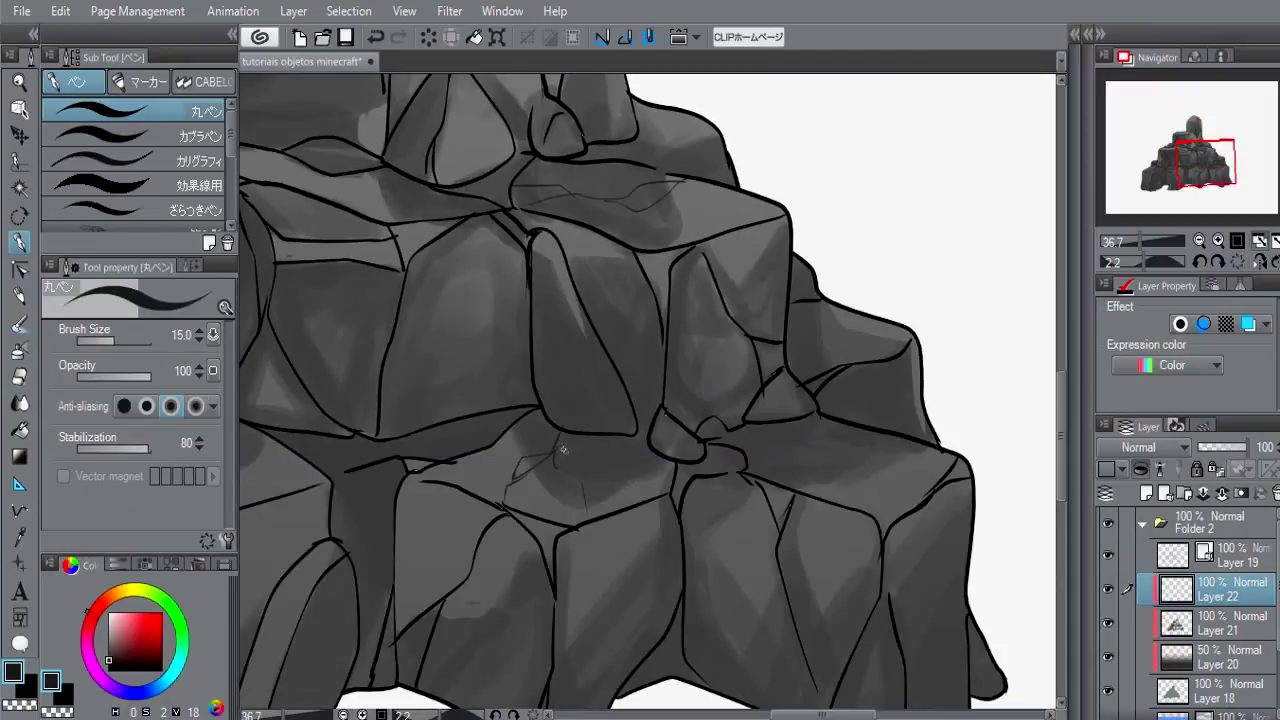
left_click_drag(562, 463, 557, 440)
scroll(409, 432, "left", 3)
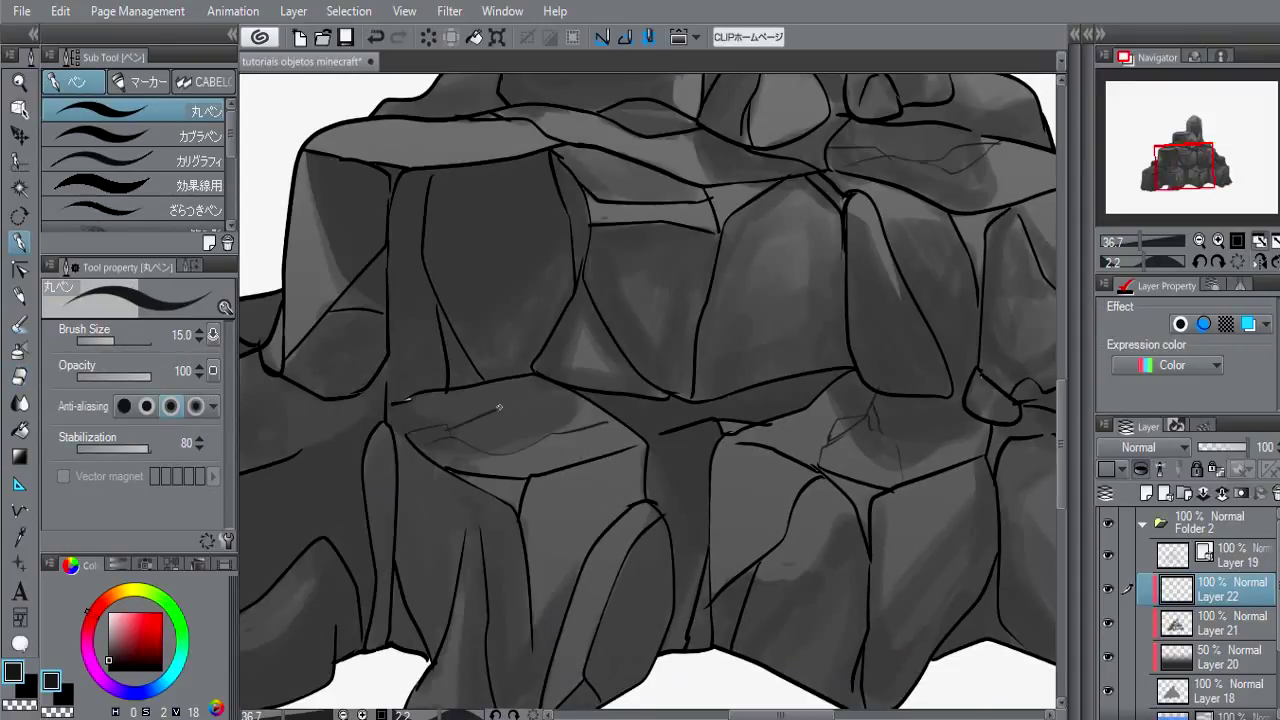
scroll(548, 374, "left", 3)
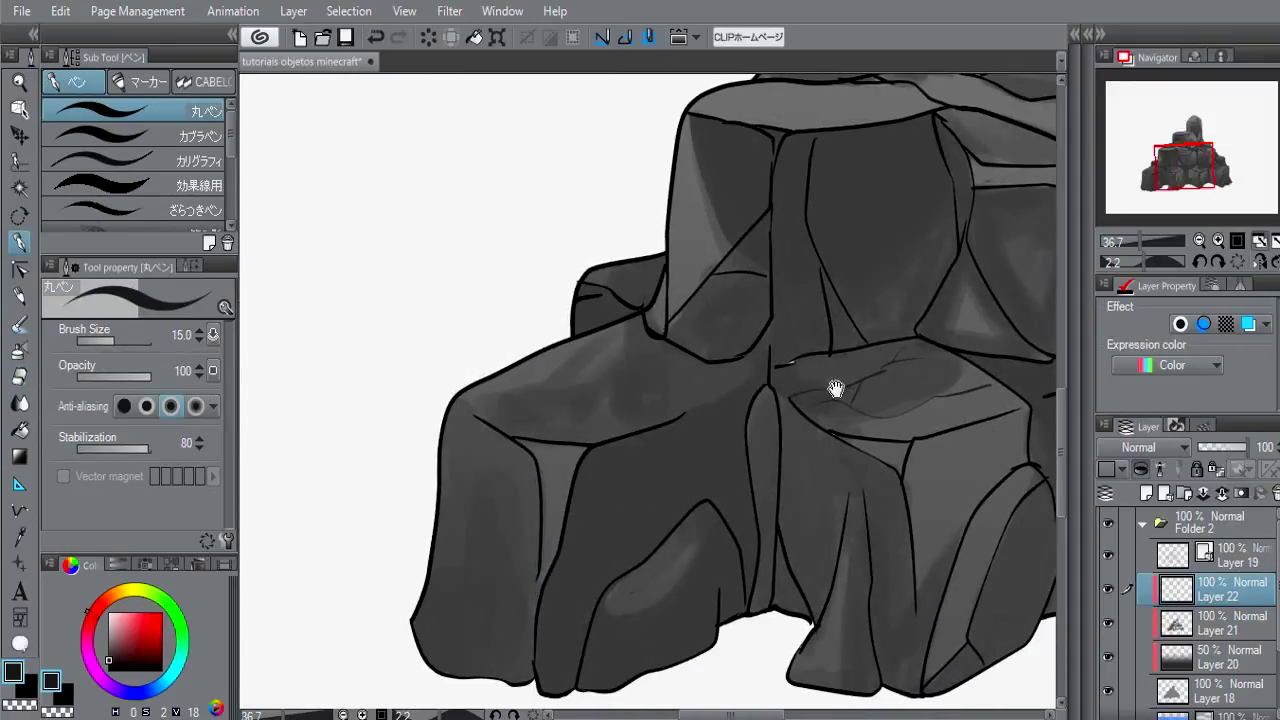
scroll(596, 382, "down", 1)
scroll(596, 382, "right", 1)
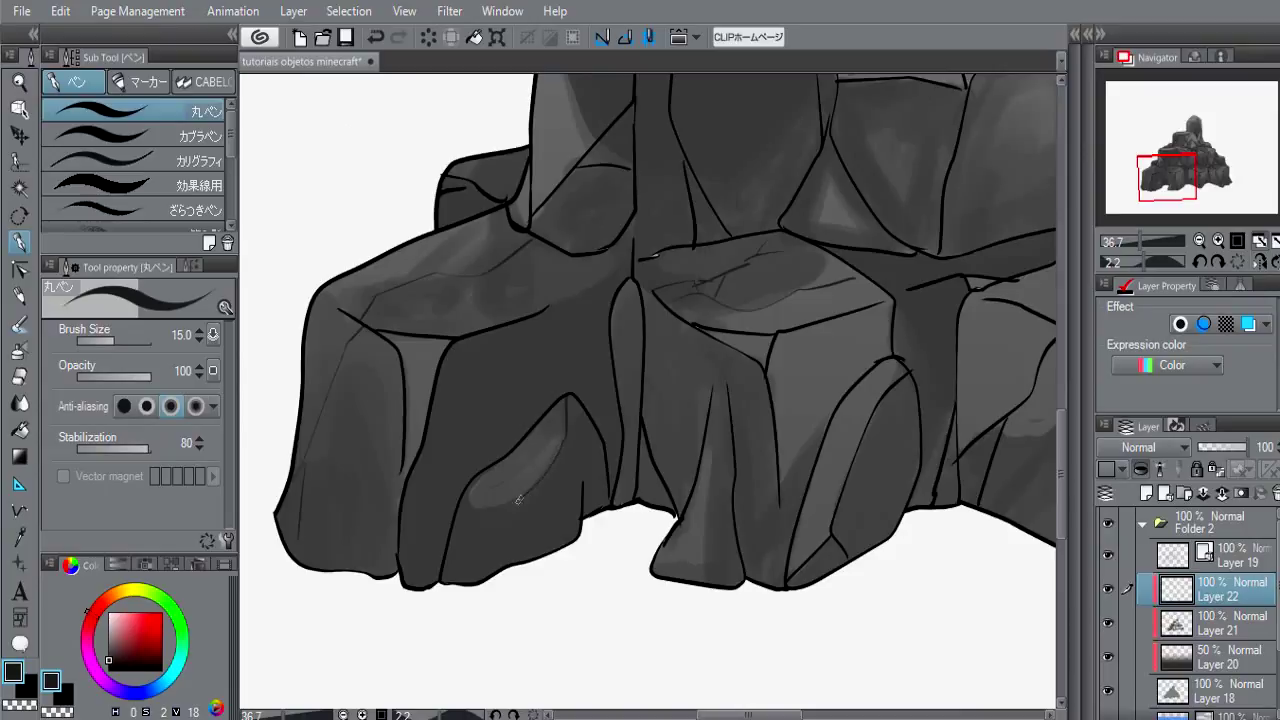
scroll(518, 499, "right", 2)
scroll(566, 443, "right", 3)
scroll(766, 457, "right", 2)
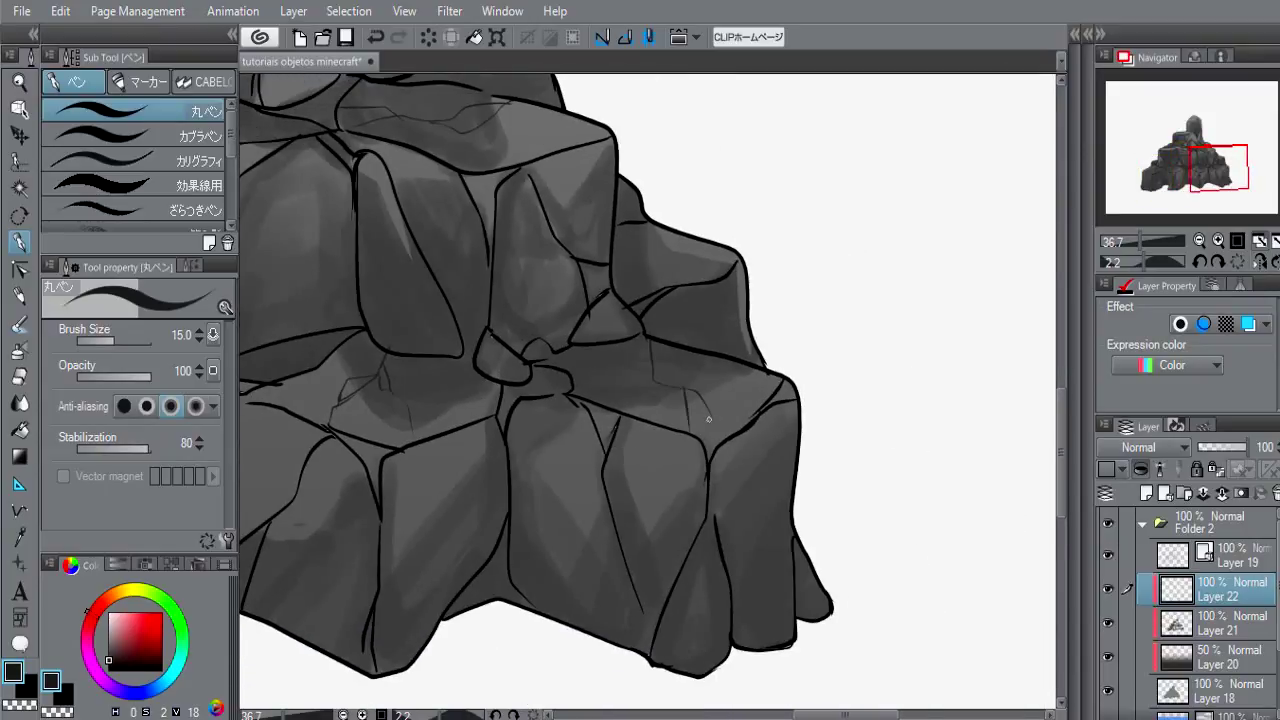
scroll(727, 428, "down", 1)
scroll(727, 428, "left", 1)
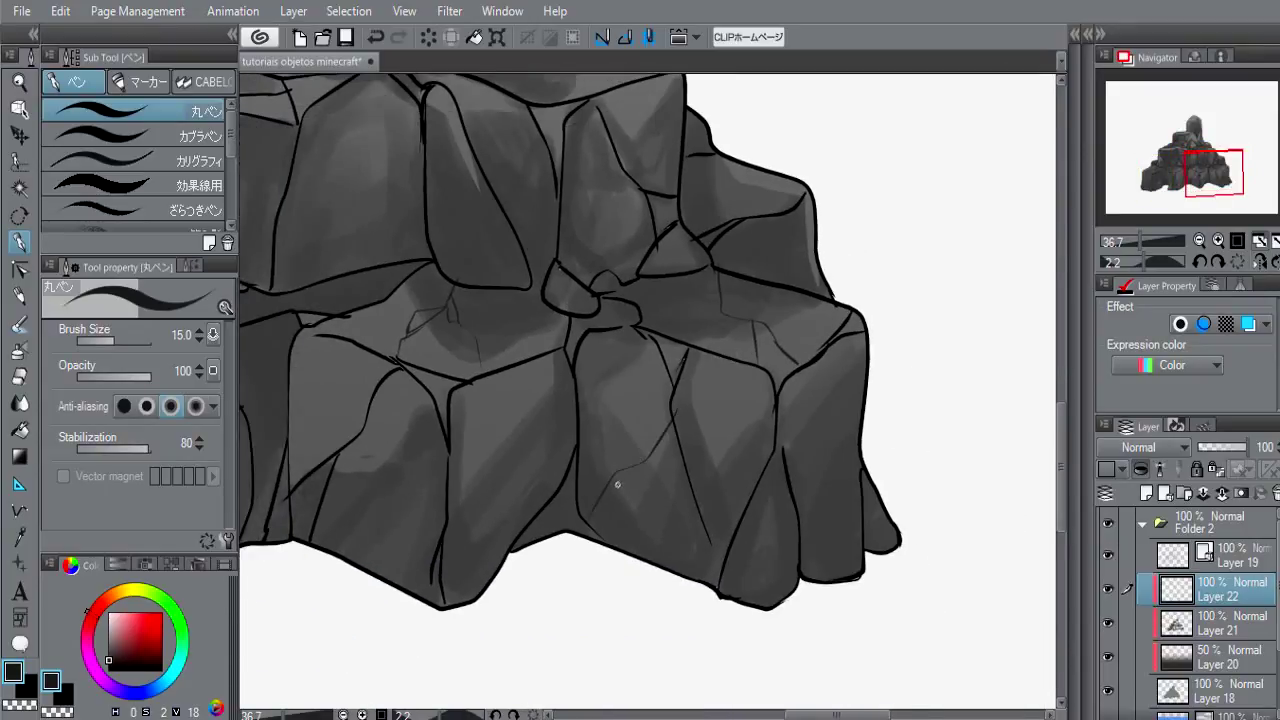
scroll(663, 529, "down", 1)
scroll(606, 457, "down", 1)
scroll(606, 457, "left", 1)
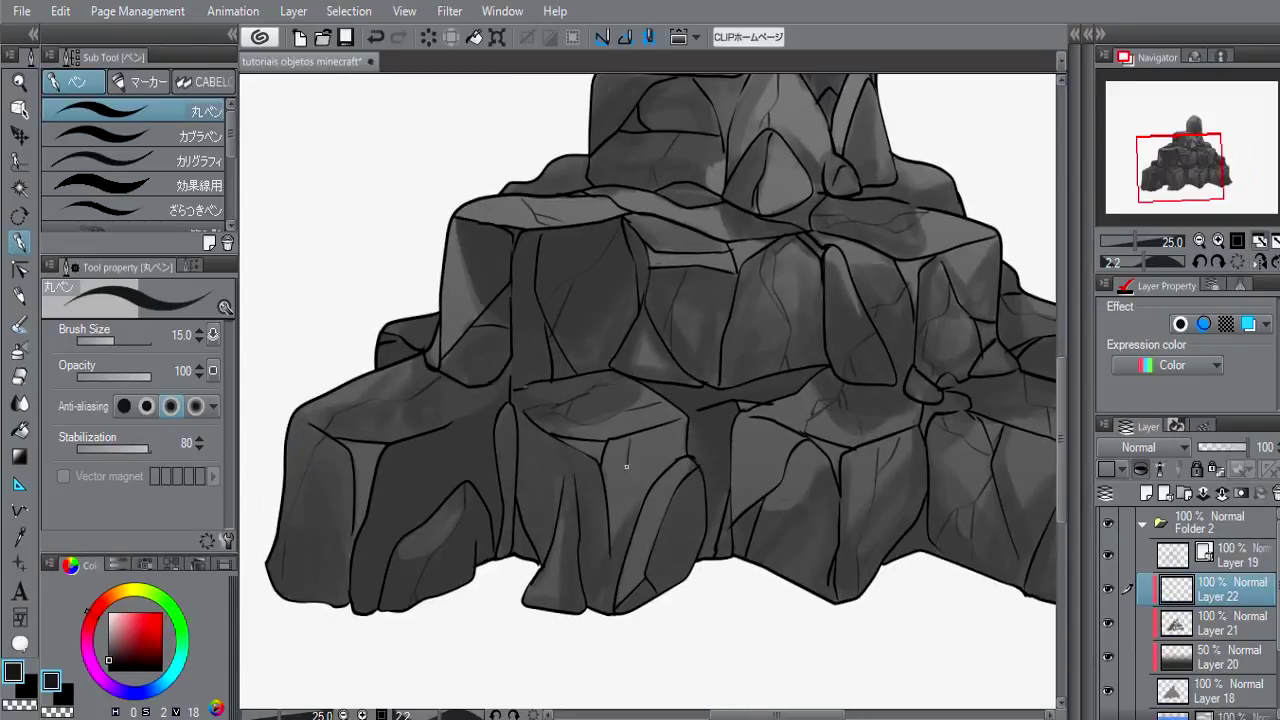
scroll(608, 455, "up", 3)
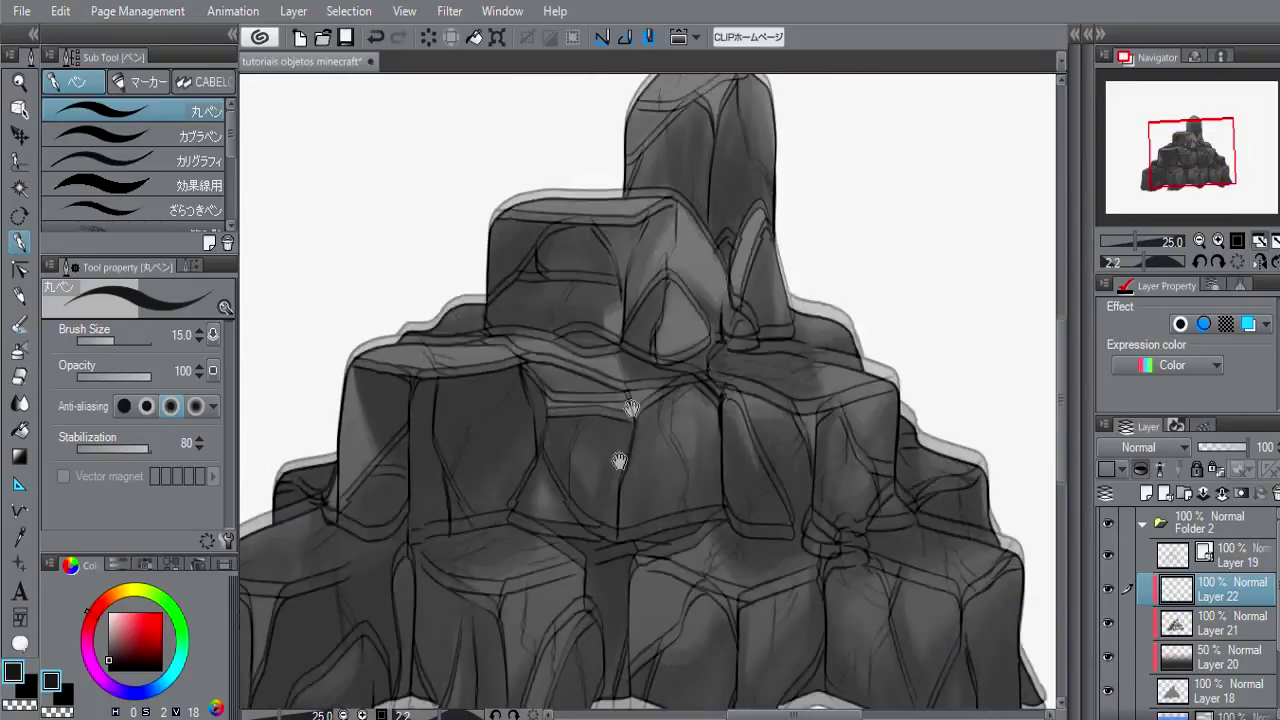
Step: Select the crack lines and fill them with light grey on a new layer
left_click(1205, 590, "ctrl")
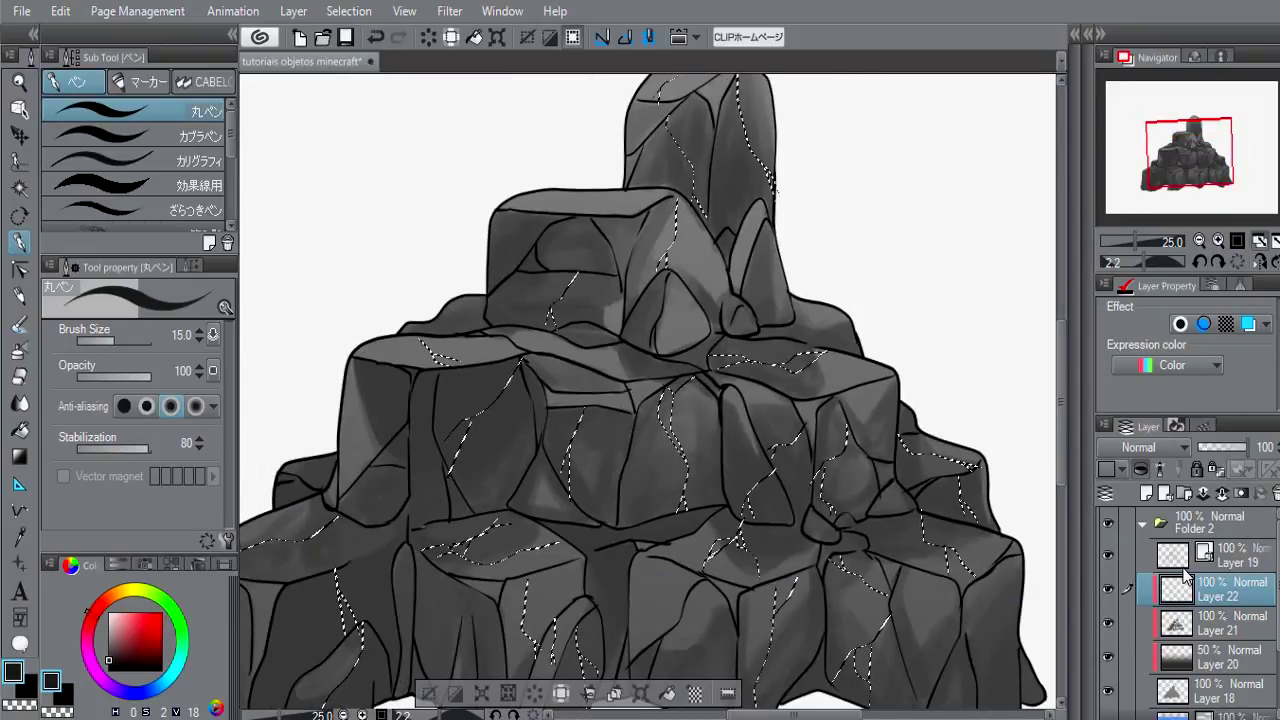
left_click_drag(788, 519, 808, 434)
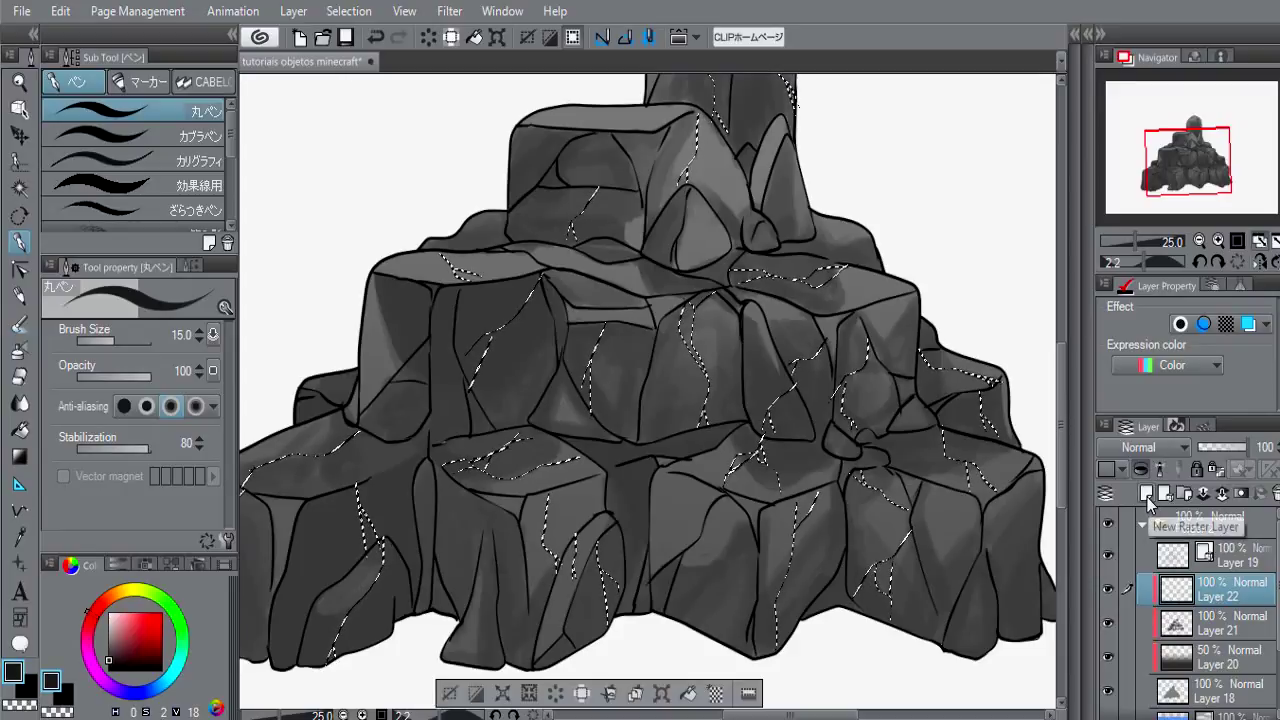
left_click(1147, 493)
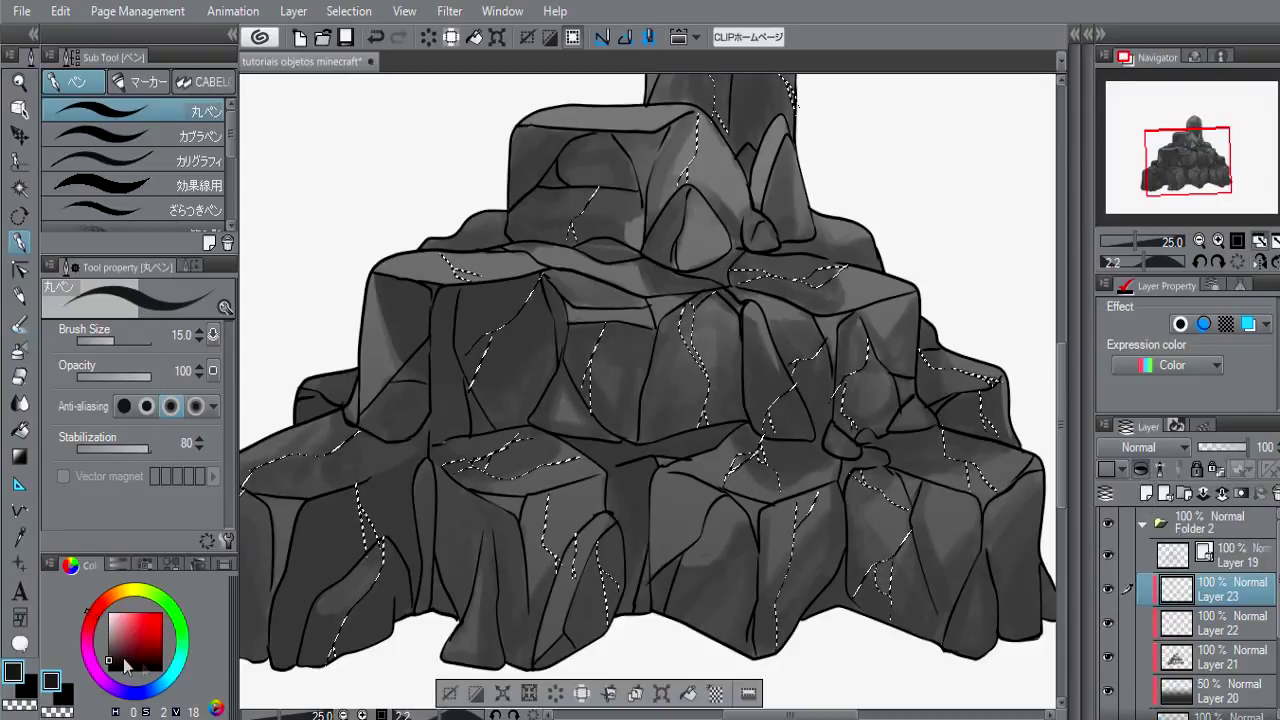
left_click_drag(112, 652, 105, 630)
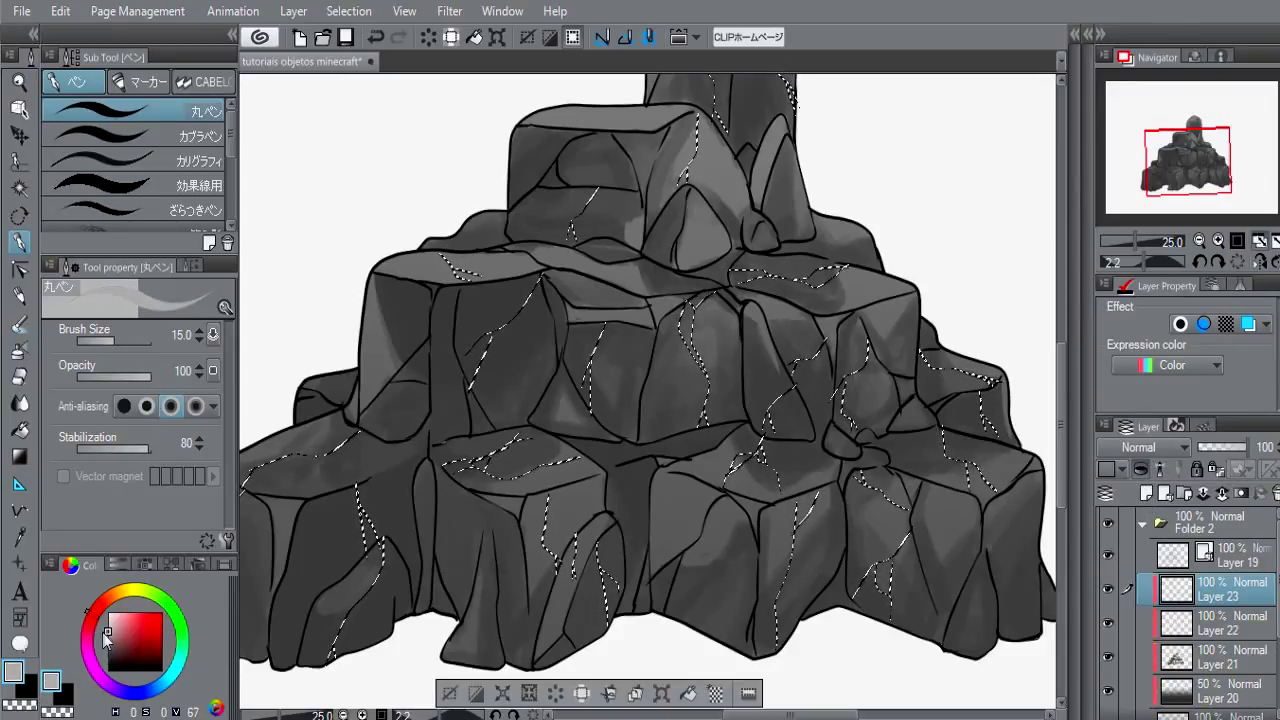
left_click(378, 350, "alt")
left_click_drag(119, 650, 108, 631)
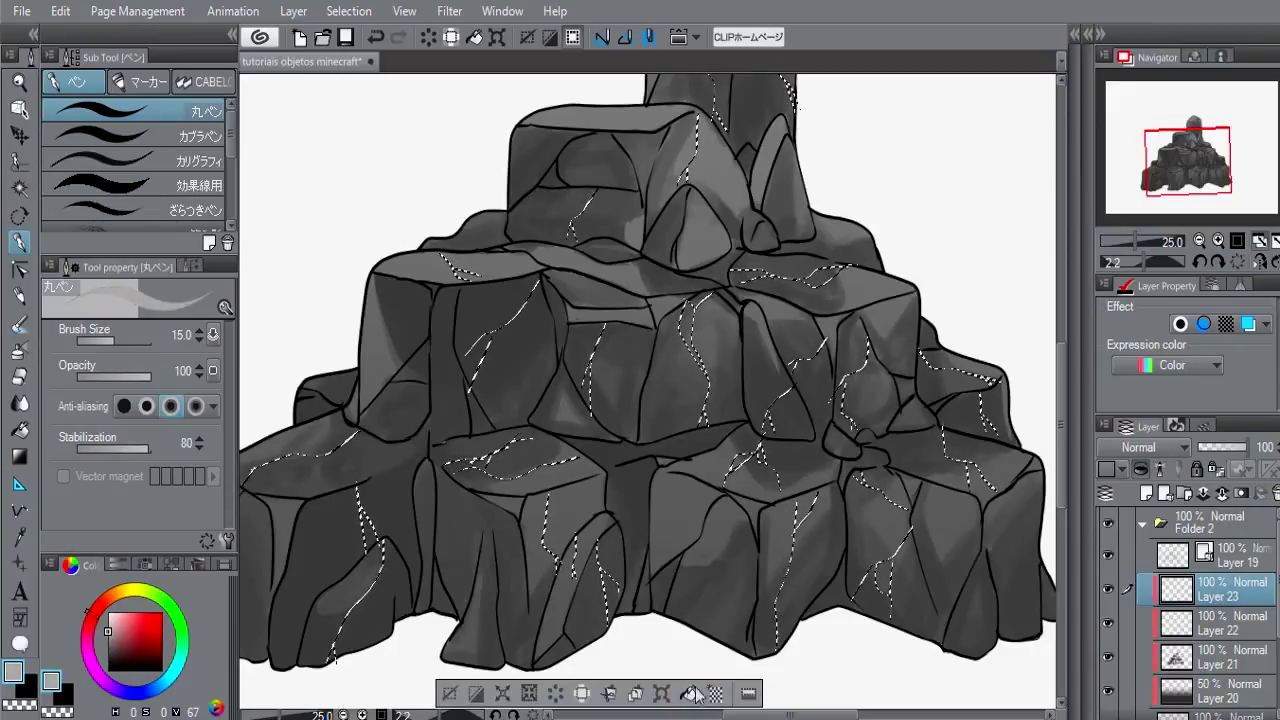
left_click(448, 693)
Step: Merge the light grey cracks down into the original crack layer
scroll(652, 486, "down", 2)
scroll(689, 443, "up", 2)
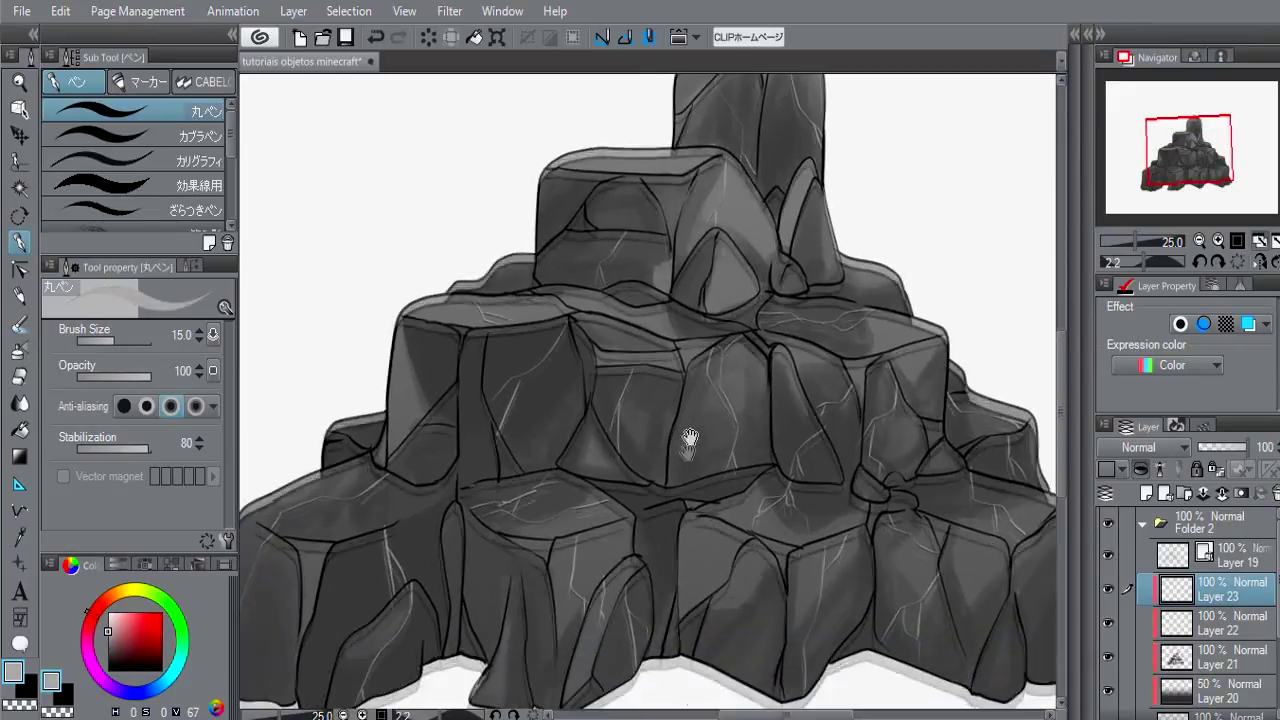
left_click_drag(666, 452, 690, 455)
left_click(1212, 614, "ctrl")
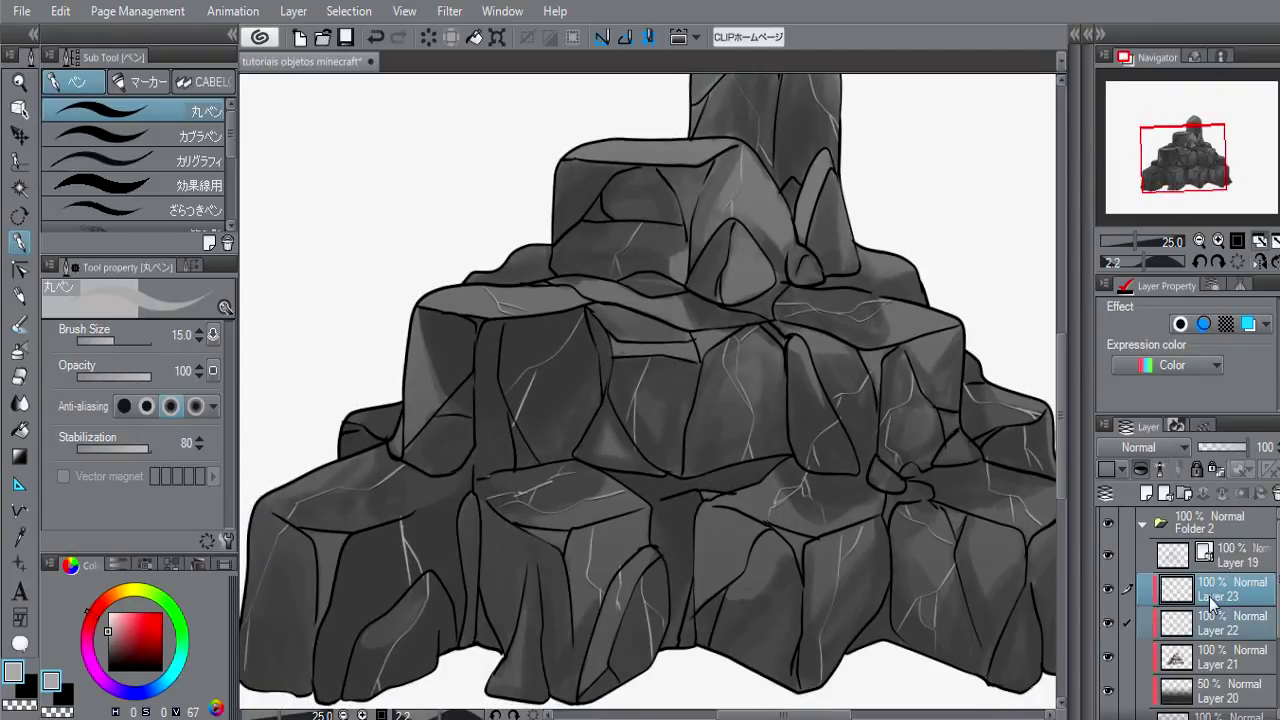
left_click(1224, 597)
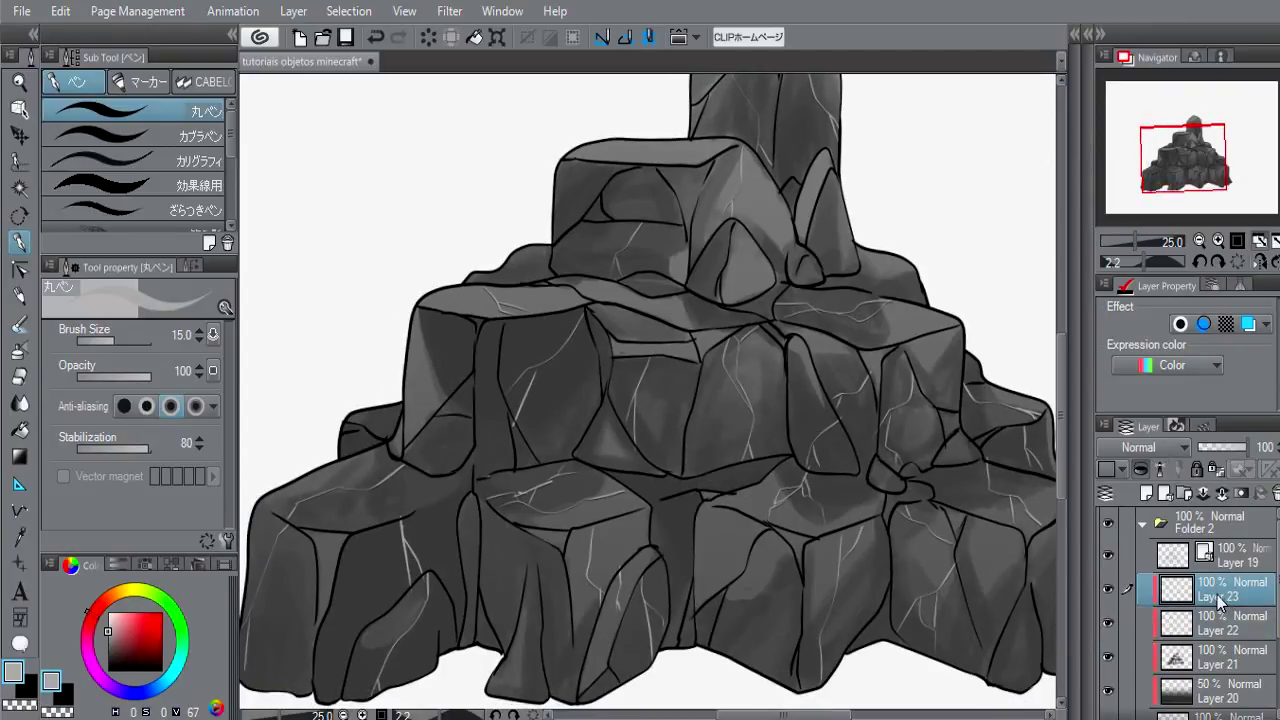
key("ctrl+e")
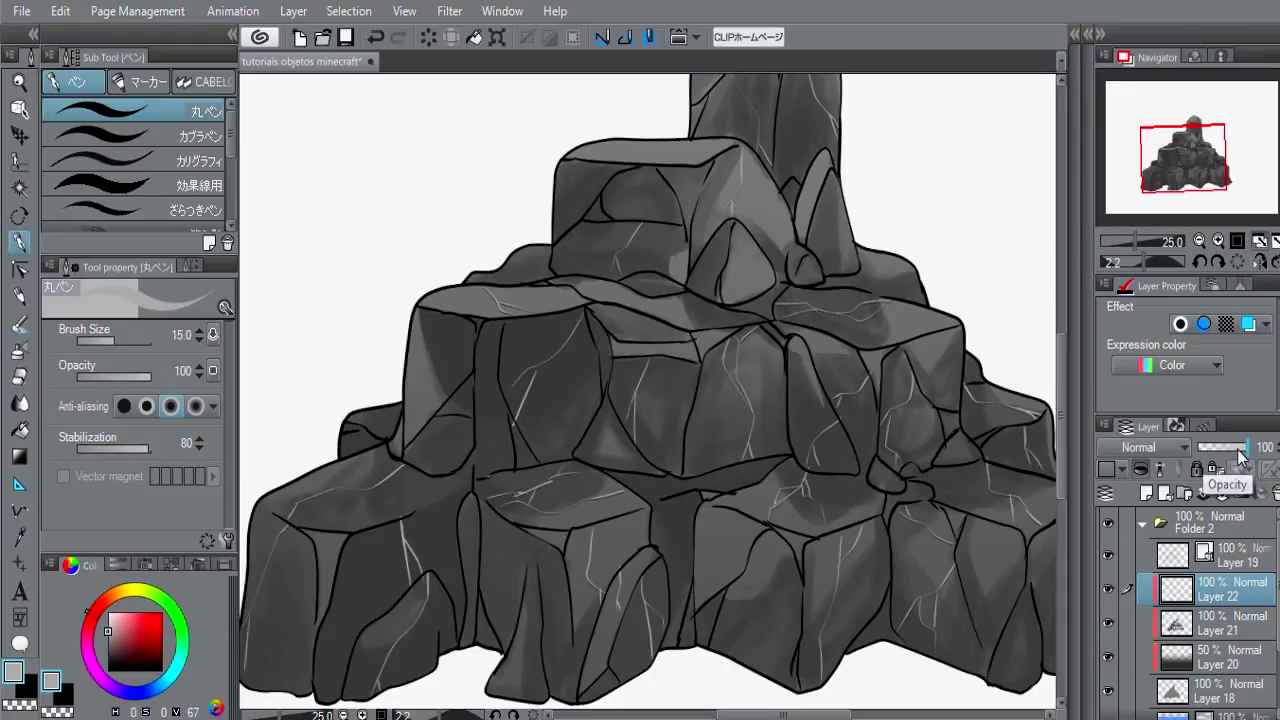
Step: Fade the crack layer to 15% opacity and add an empty layer above
left_click_drag(1242, 447, 1204, 447)
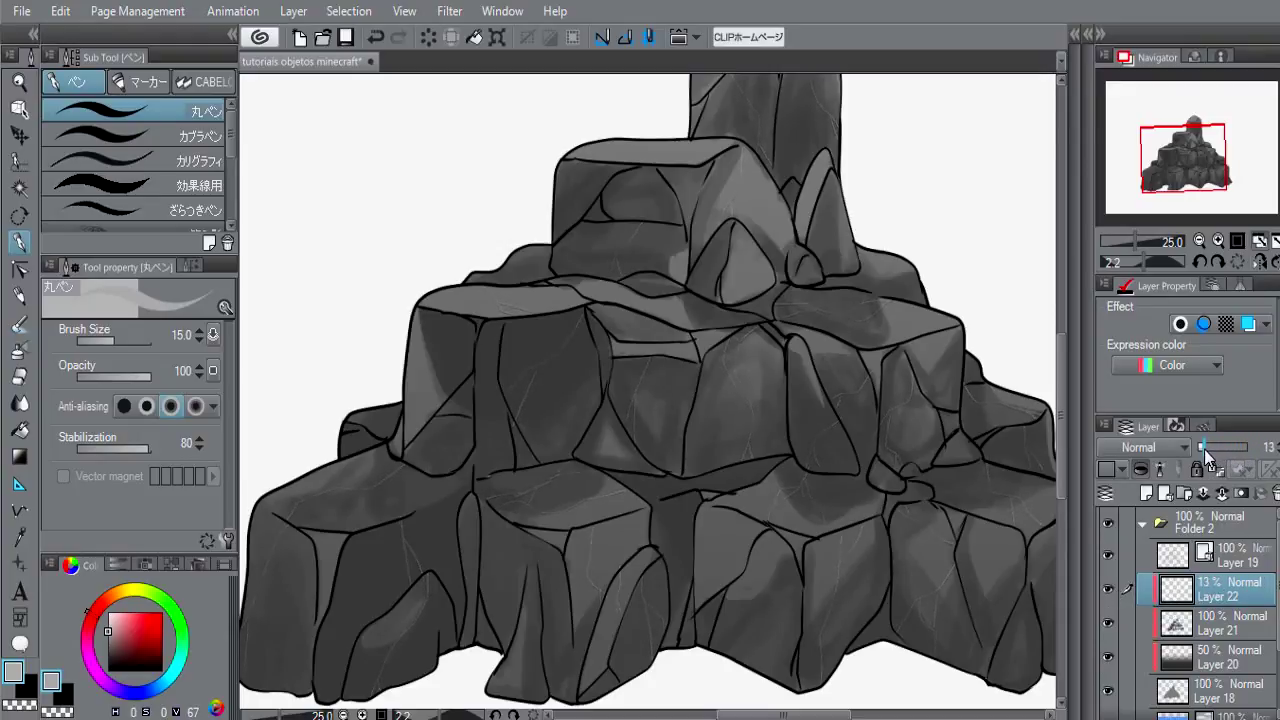
scroll(723, 443, "down", 3)
scroll(708, 451, "up", 3)
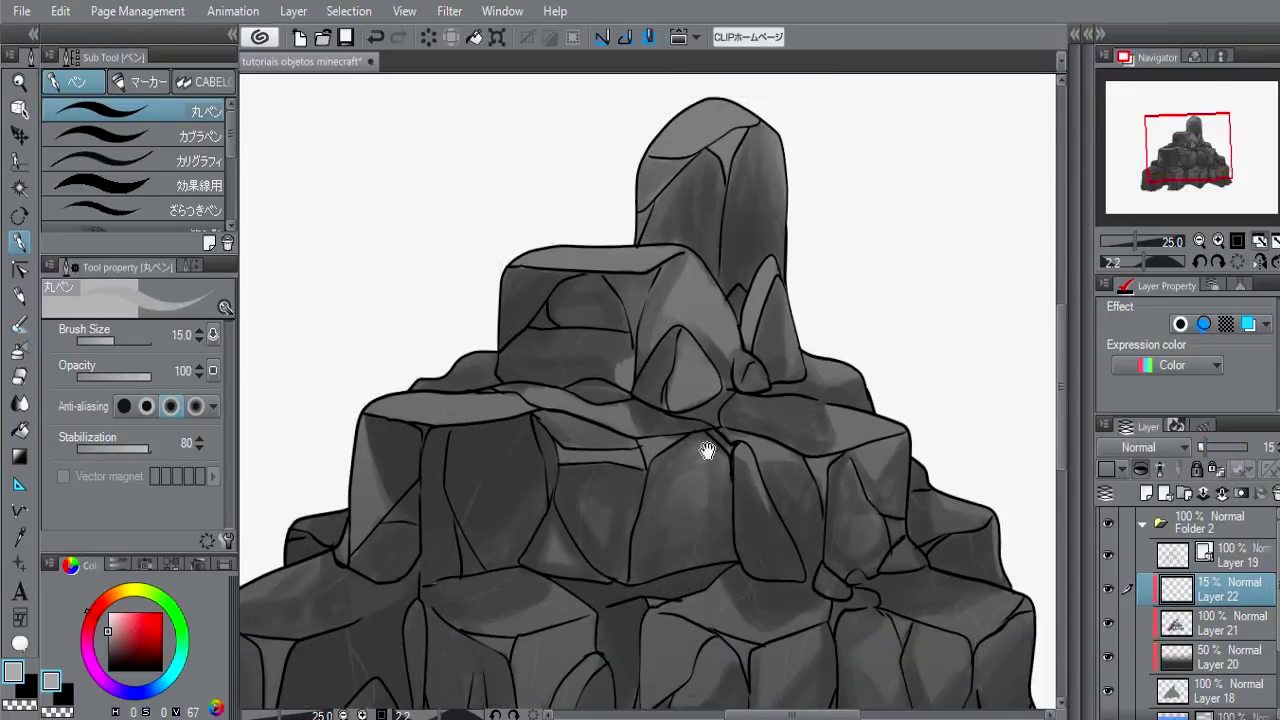
scroll(723, 443, "down", 2)
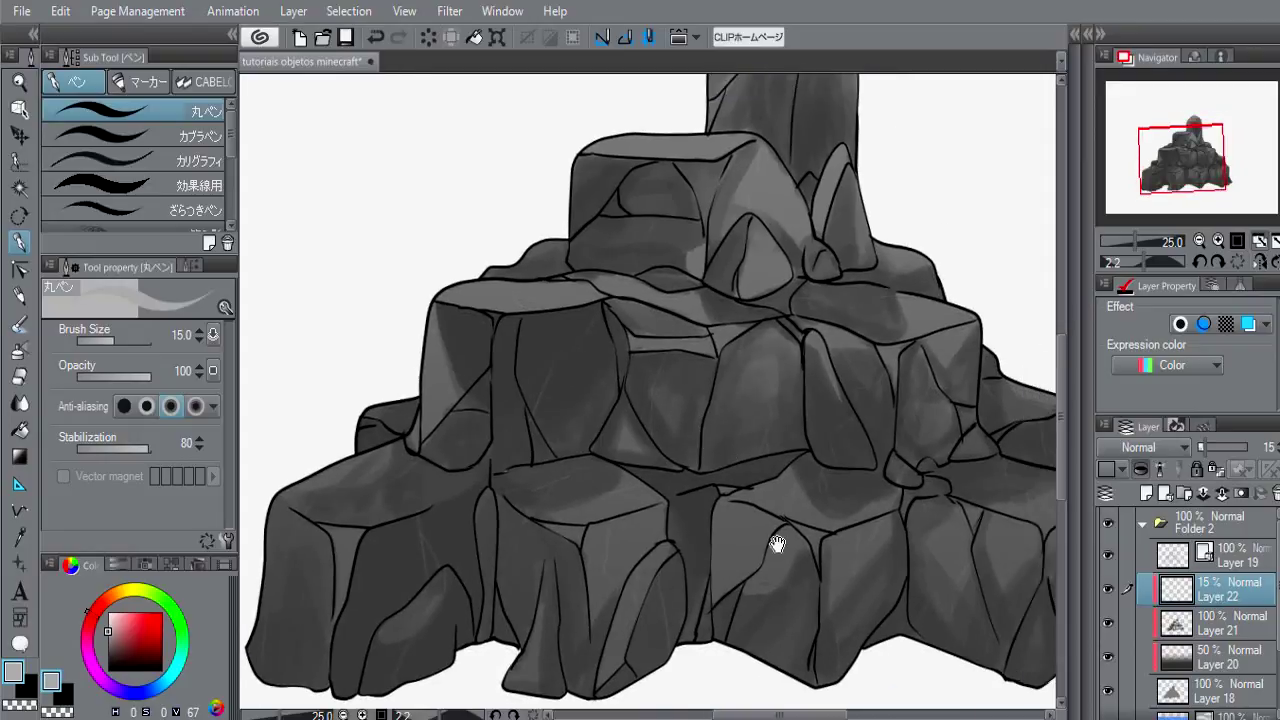
scroll(790, 565, "up", 2)
left_click(1147, 493)
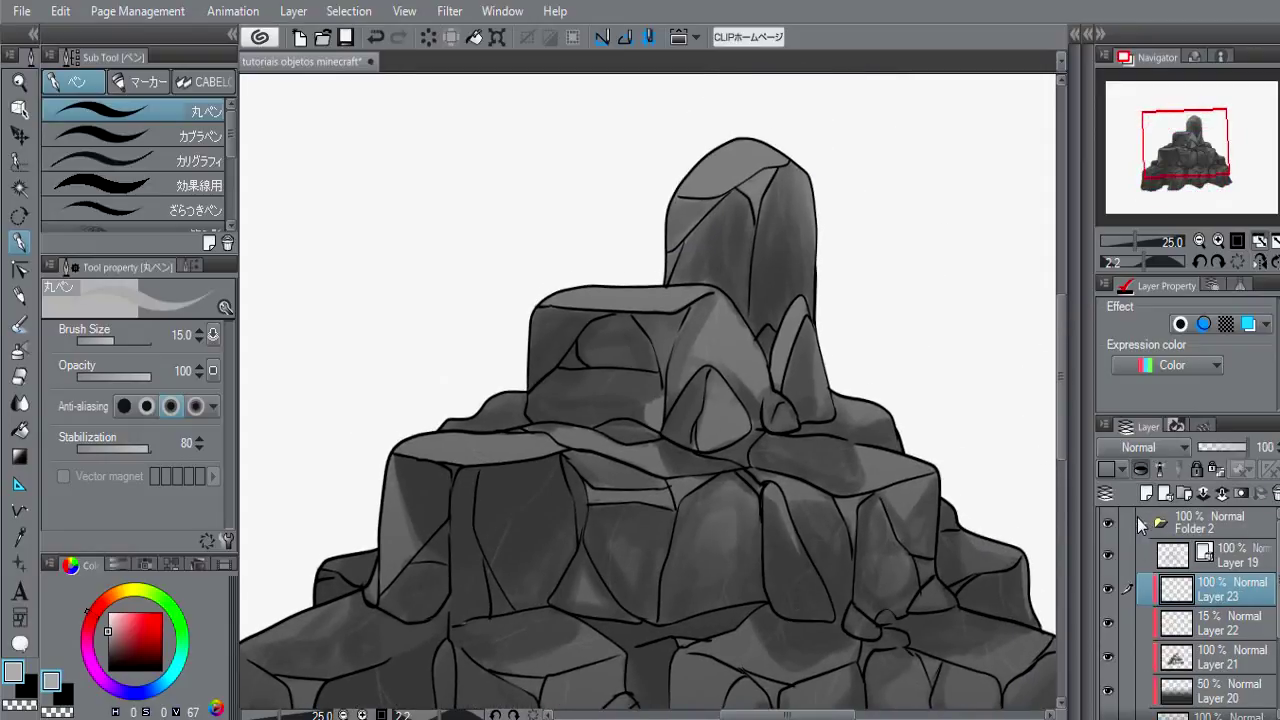
Step: Paint light highlights on the rock top, the middle and left block tops, and a block front
key("p")
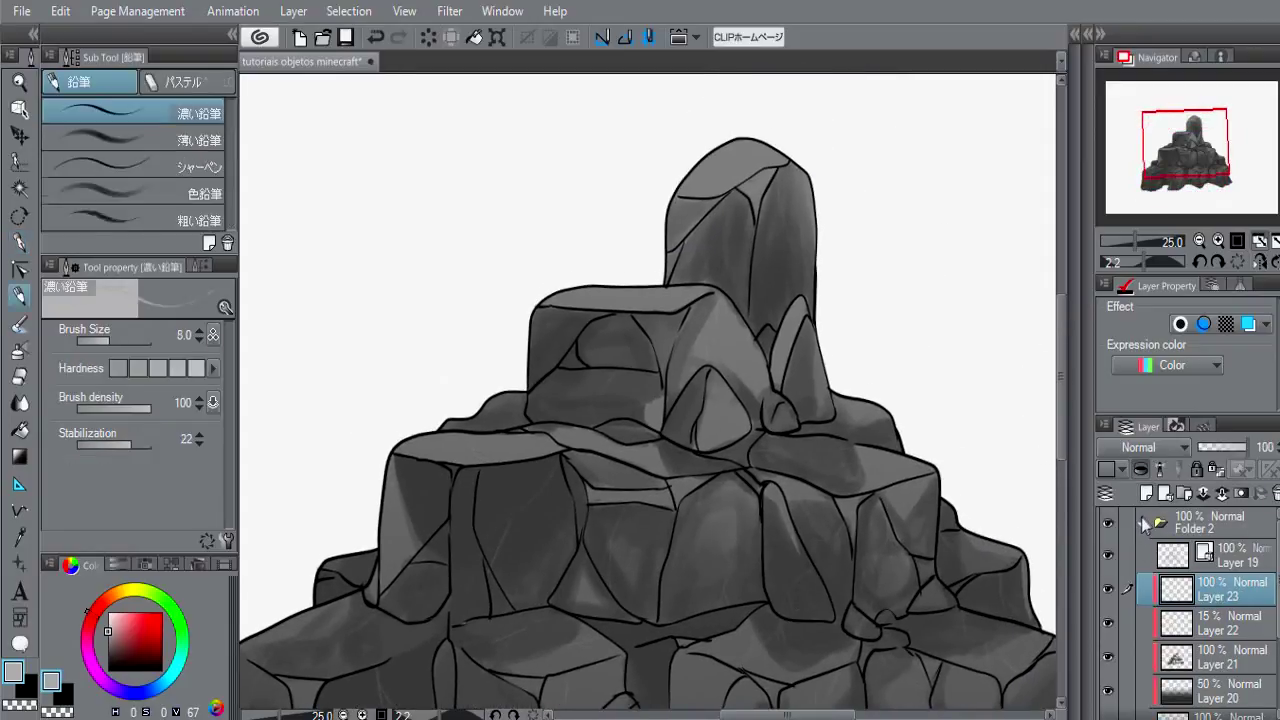
mouse_move(679, 178)
left_mouse_down()
mouse_move(714, 188)
mouse_move(755, 148)
mouse_move(735, 155)
mouse_move(786, 157)
left_mouse_up()
key("b")
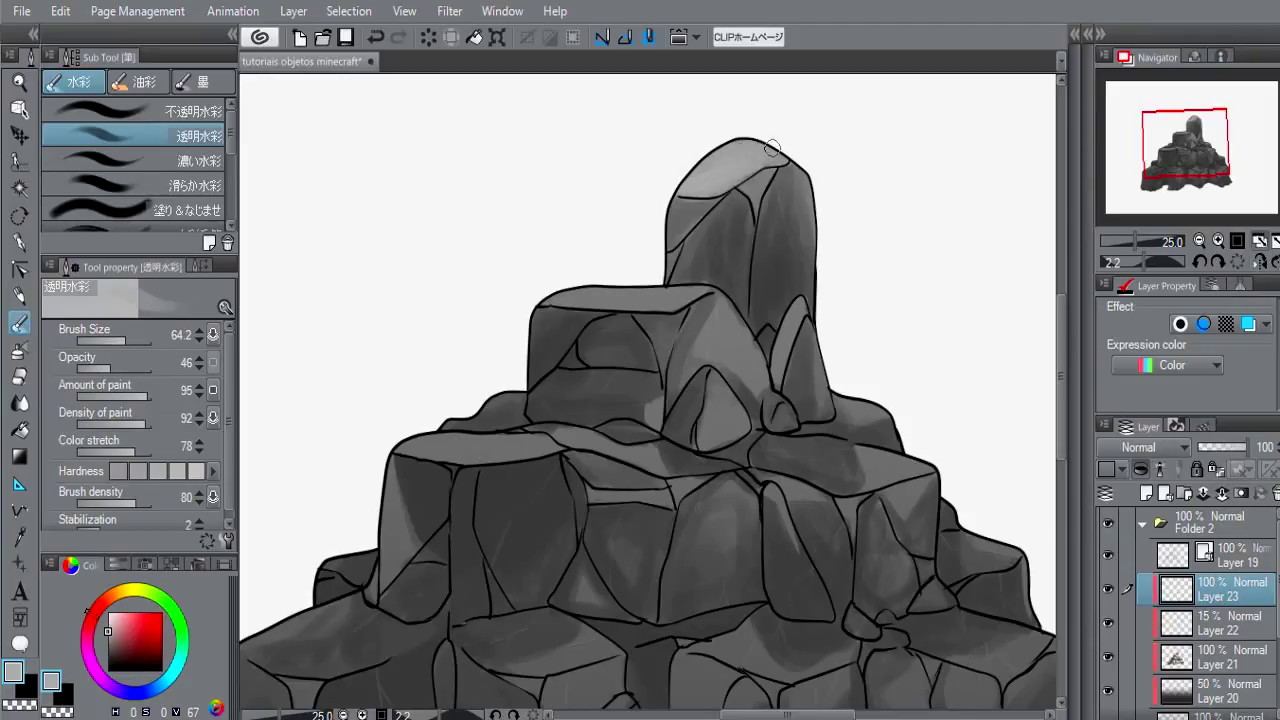
mouse_move(650, 292)
left_mouse_down()
mouse_move(592, 296)
mouse_move(658, 302)
left_mouse_up()
mouse_move(618, 346)
left_mouse_down()
mouse_move(680, 349)
mouse_move(608, 349)
mouse_move(700, 350)
left_mouse_up()
mouse_move(715, 436)
left_mouse_down()
mouse_move(695, 465)
mouse_move(710, 424)
left_mouse_up()
Step: Erase excess highlight along the left edge of the rocks
scroll(721, 428, "down", 2)
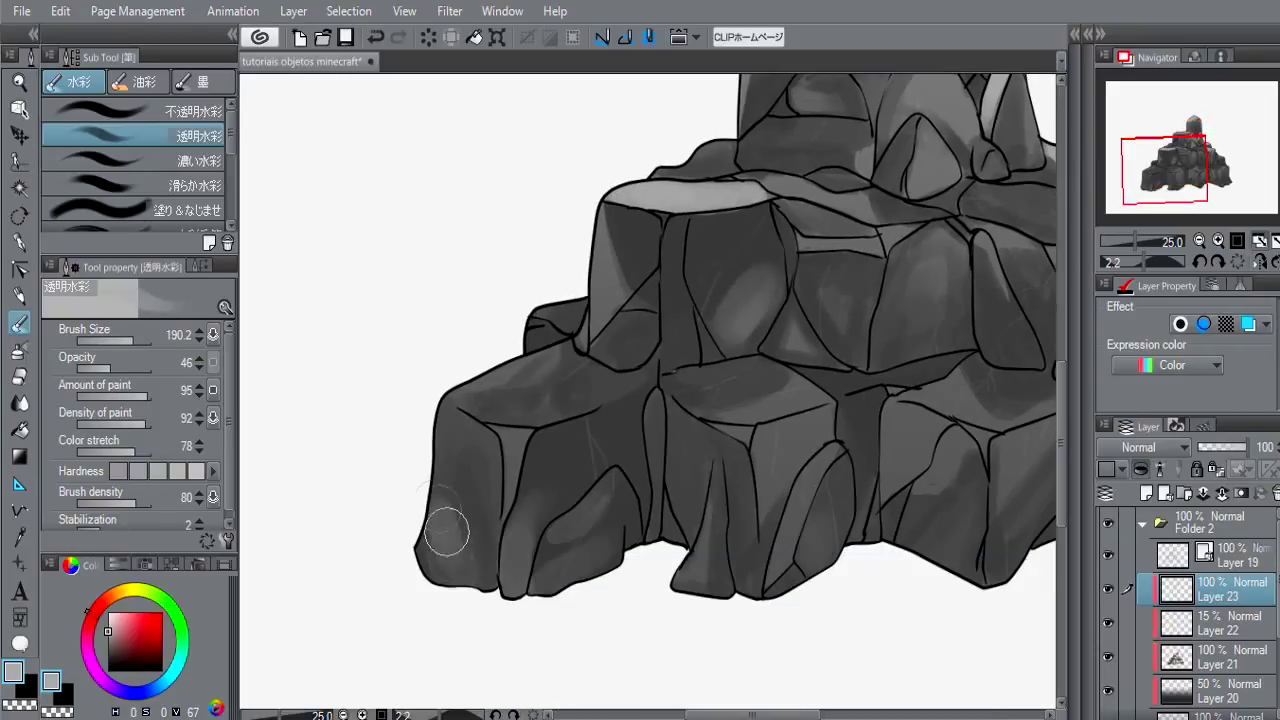
scroll(880, 525, "up", 2)
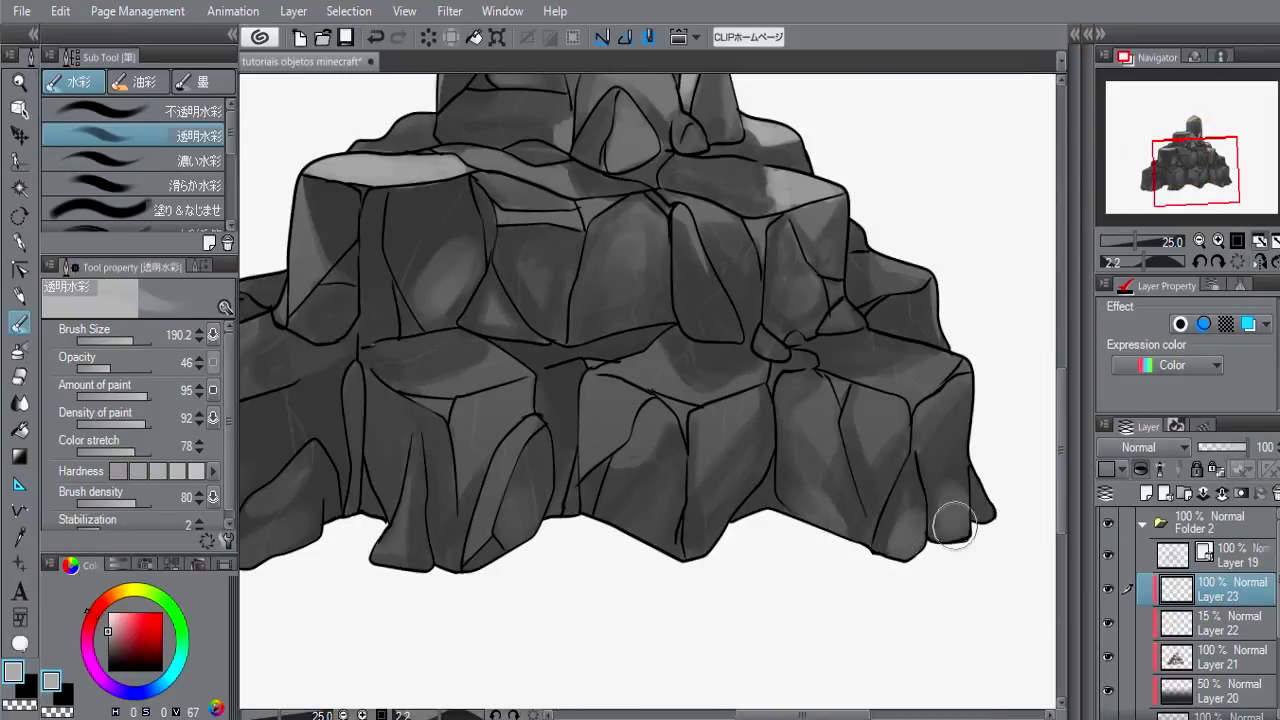
scroll(909, 491, "left", 2)
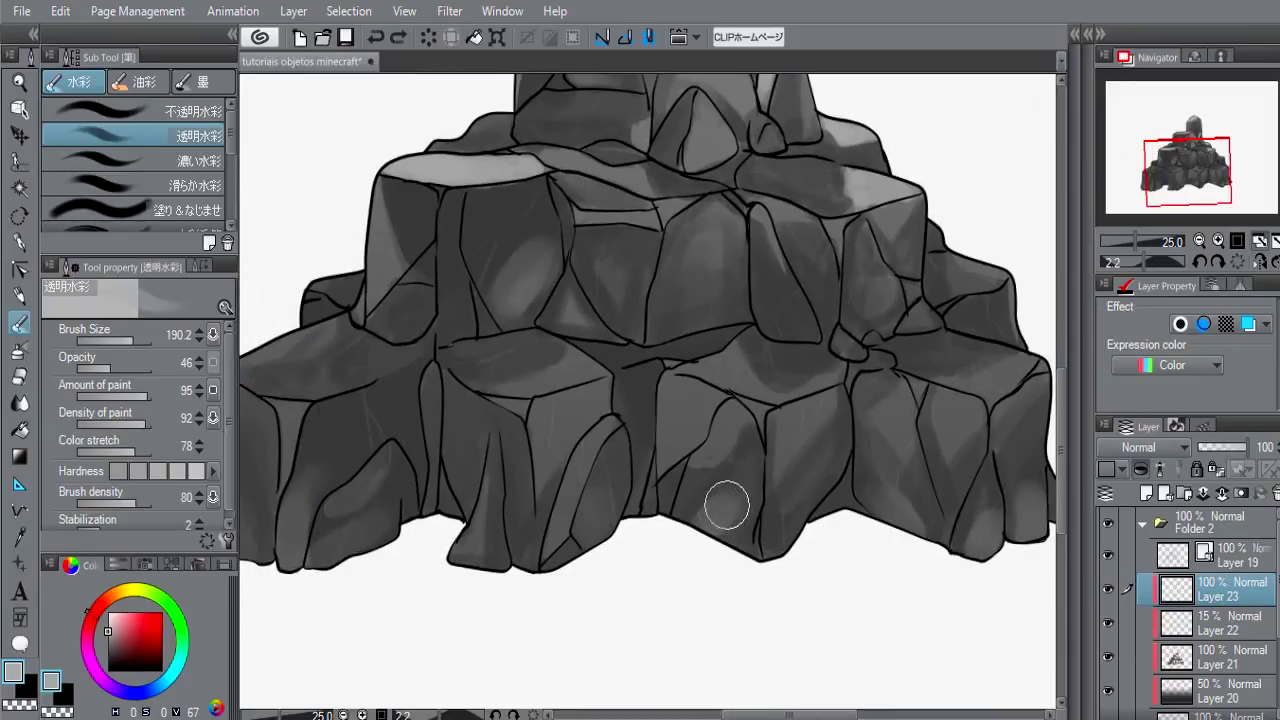
scroll(700, 515, "left", 2)
scroll(468, 417, "up", 1)
key("e")
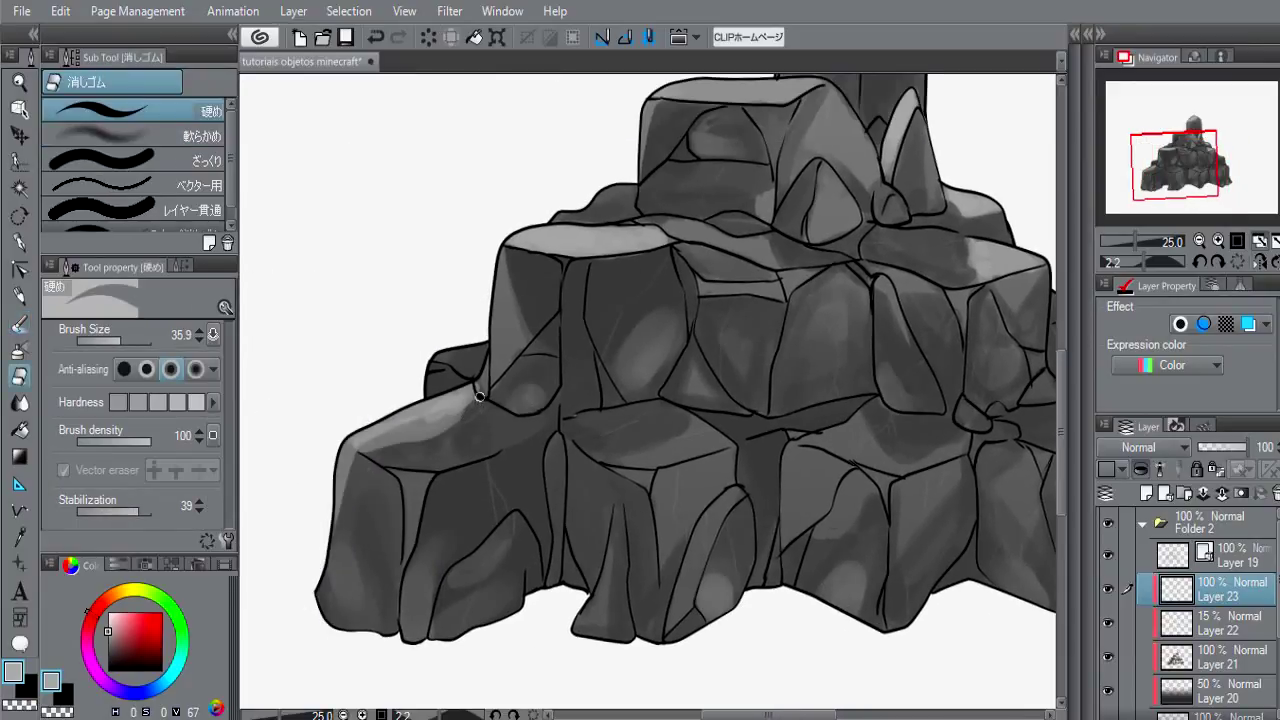
left_click_drag(345, 462, 333, 528)
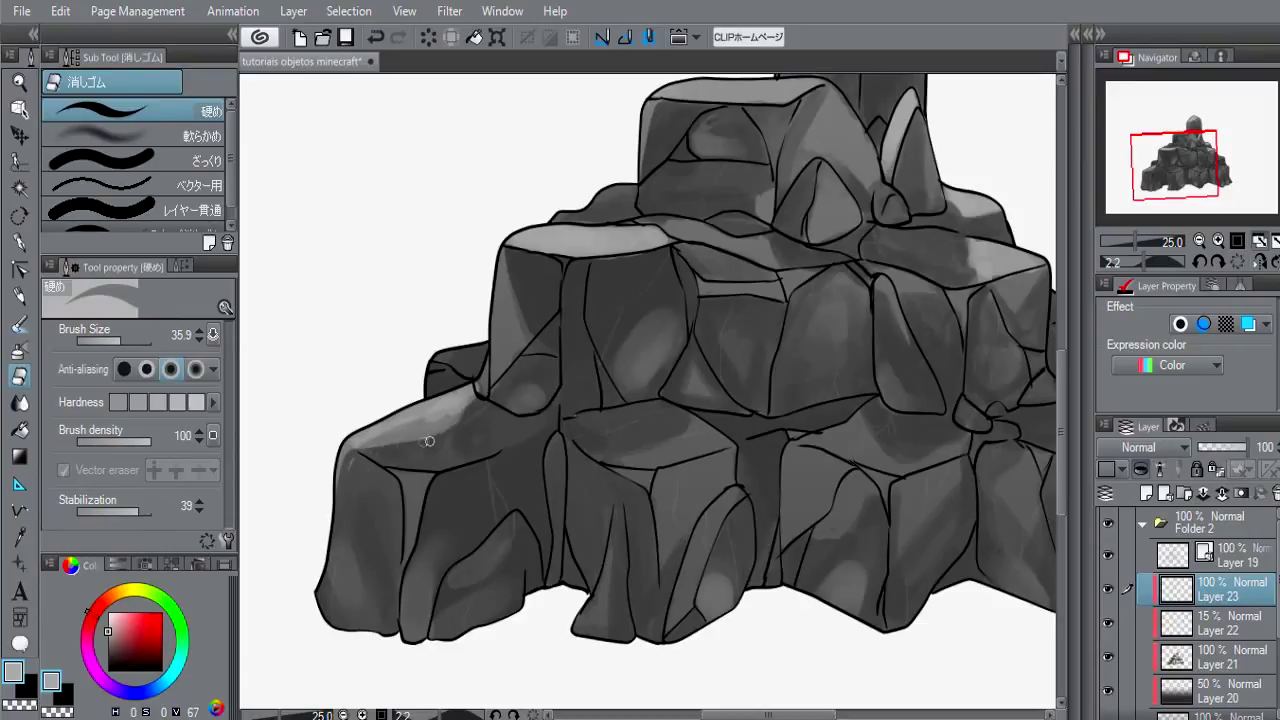
key("j")
Step: Dab a light highlight patch onto the lower rock face, then blend it
scroll(625, 480, "right", 3)
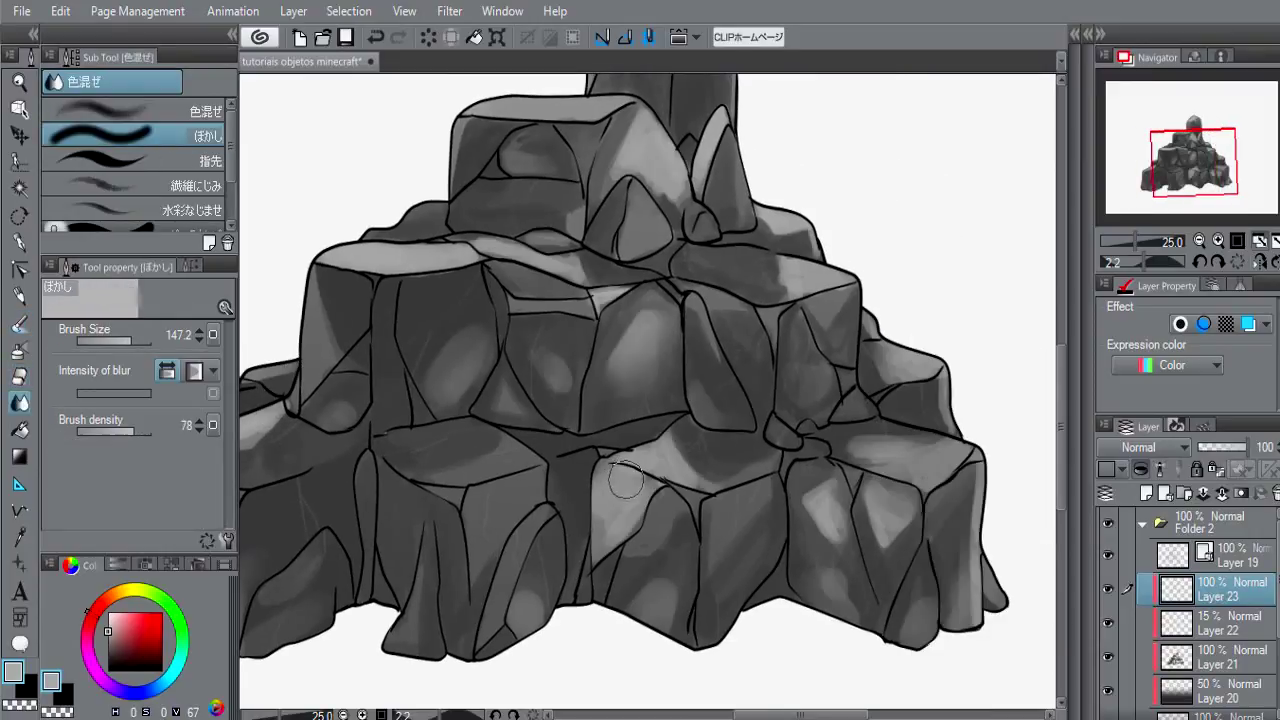
scroll(576, 563, "left", 2)
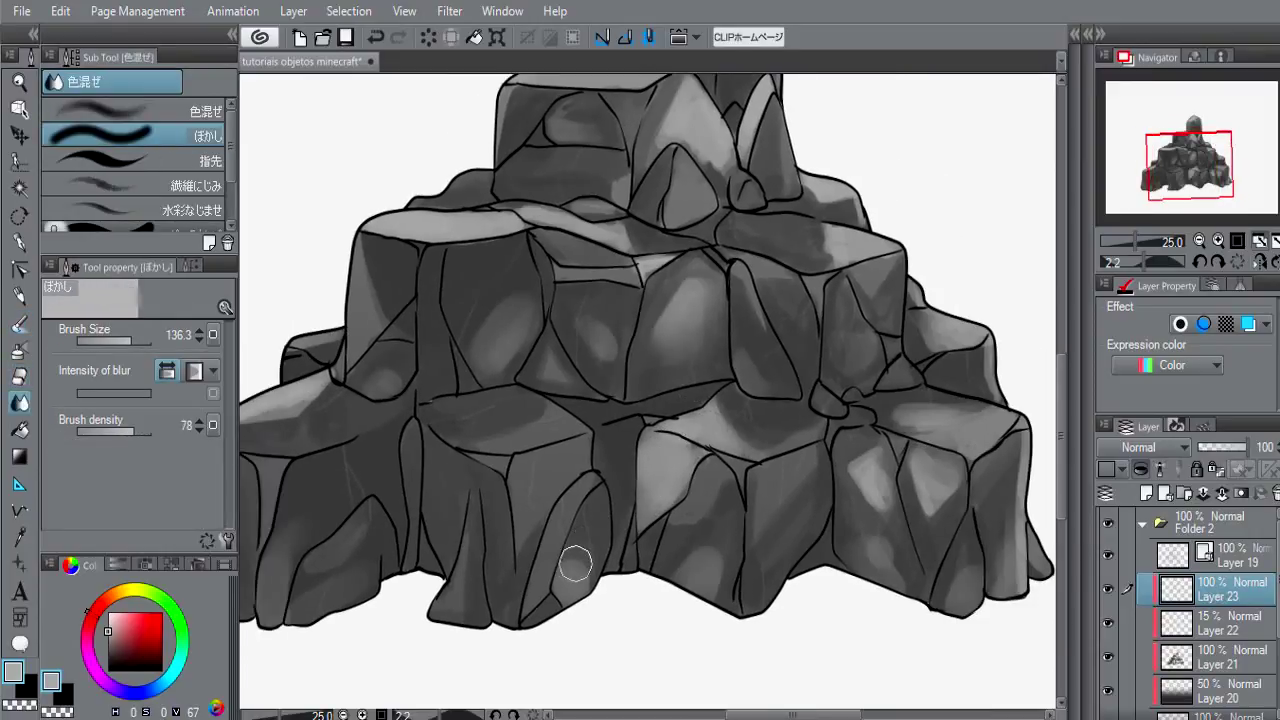
key("b")
left_click(572, 575)
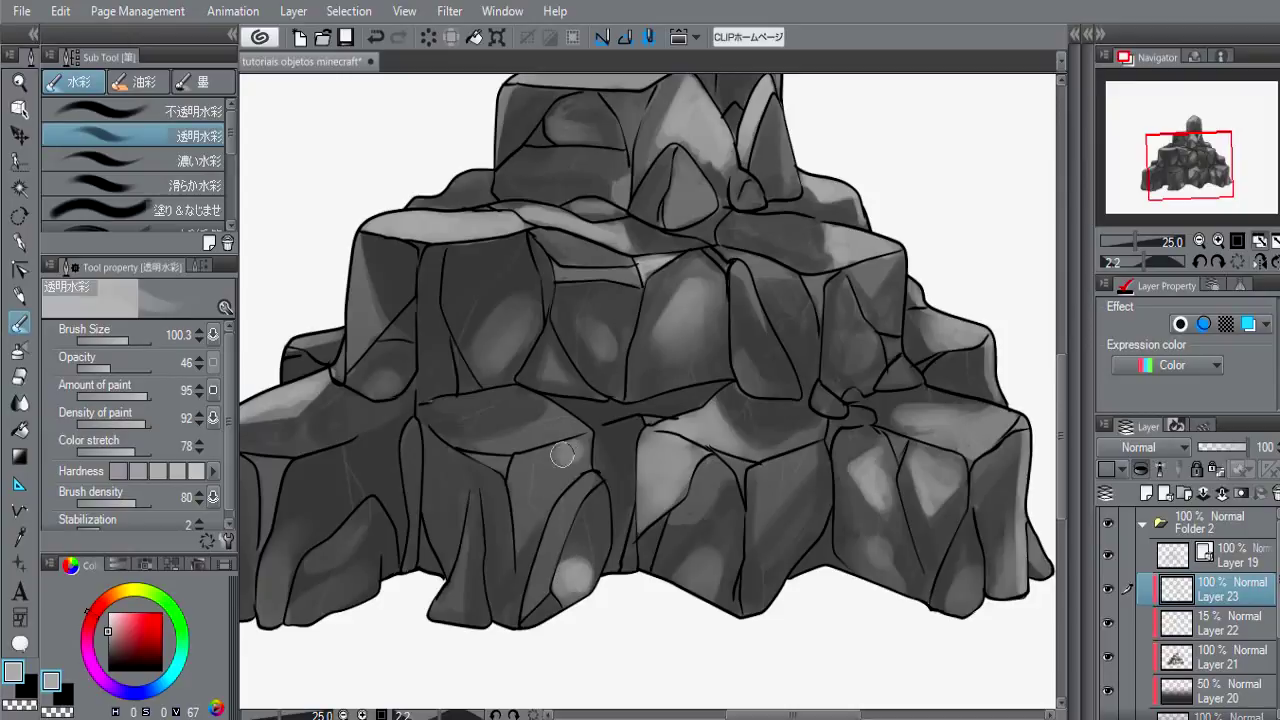
mouse_move(562, 455)
left_mouse_down()
mouse_move(585, 445)
mouse_move(545, 465)
mouse_move(588, 458)
left_mouse_up()
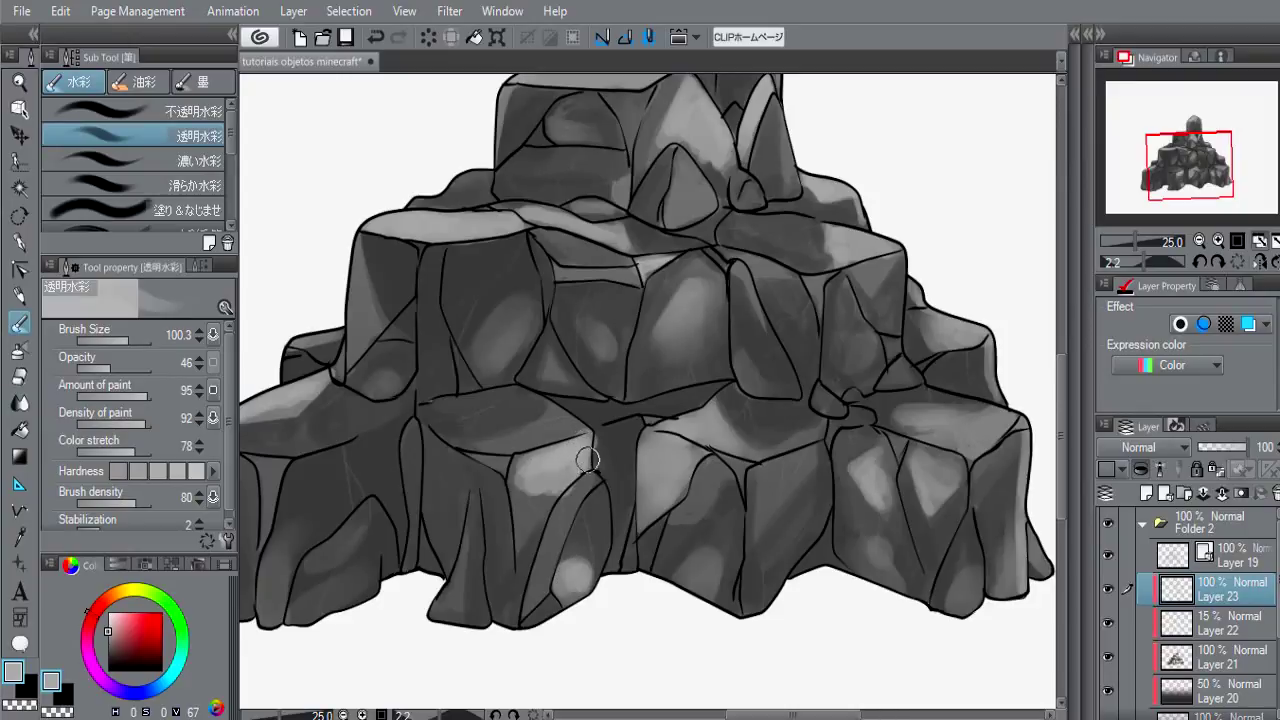
key("e")
key("j")
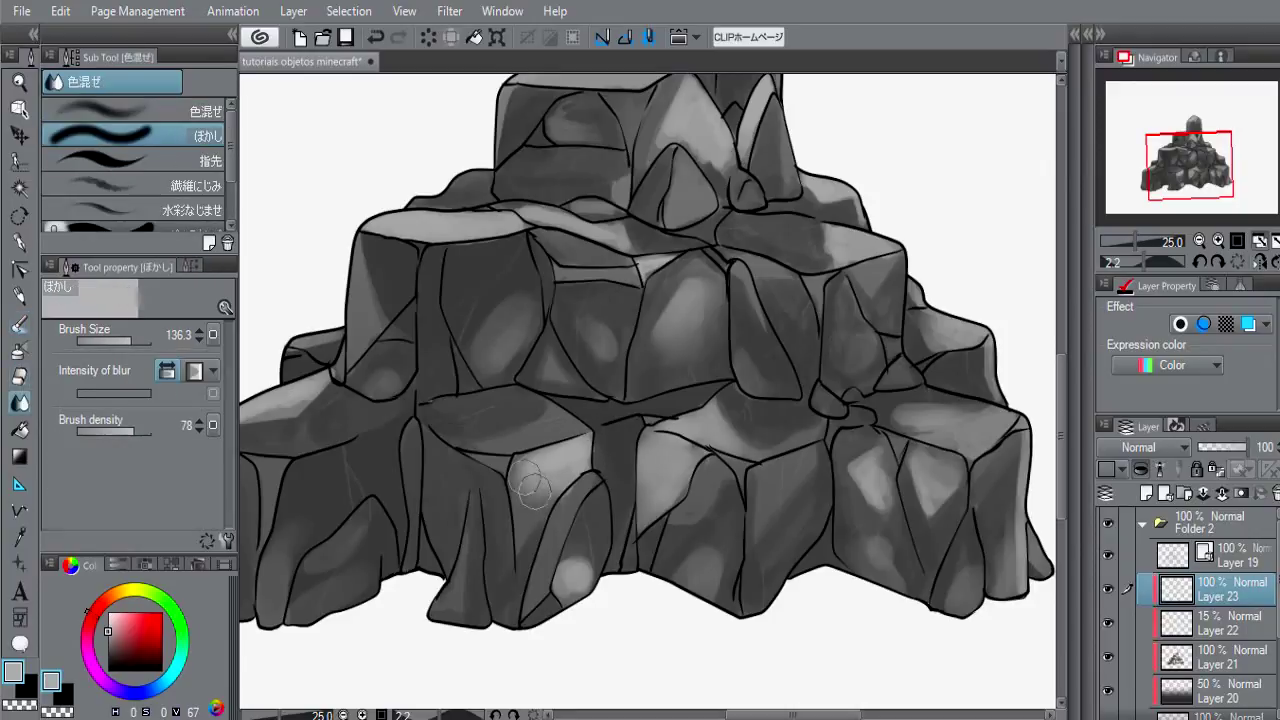
Step: Pan across the left, upper and lower-right rocks, then fit the whole drawing to the window
left_click_drag(397, 368, 607, 448)
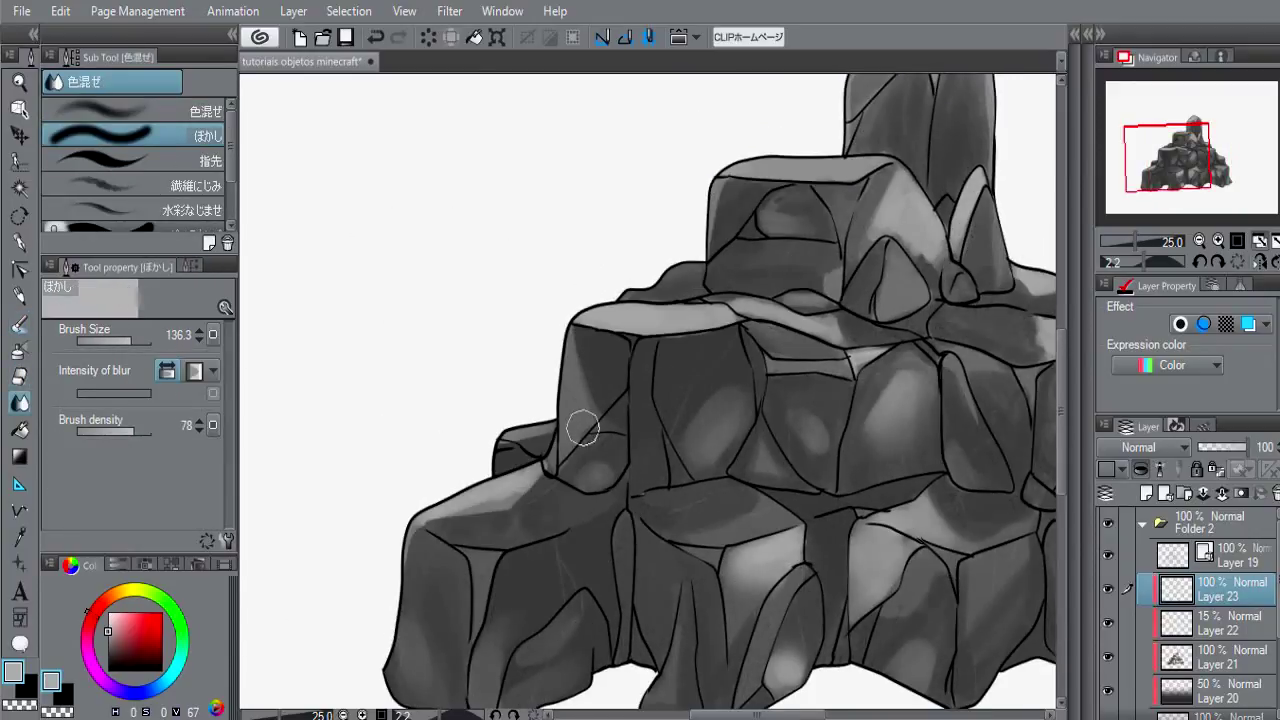
left_click_drag(769, 390, 691, 448)
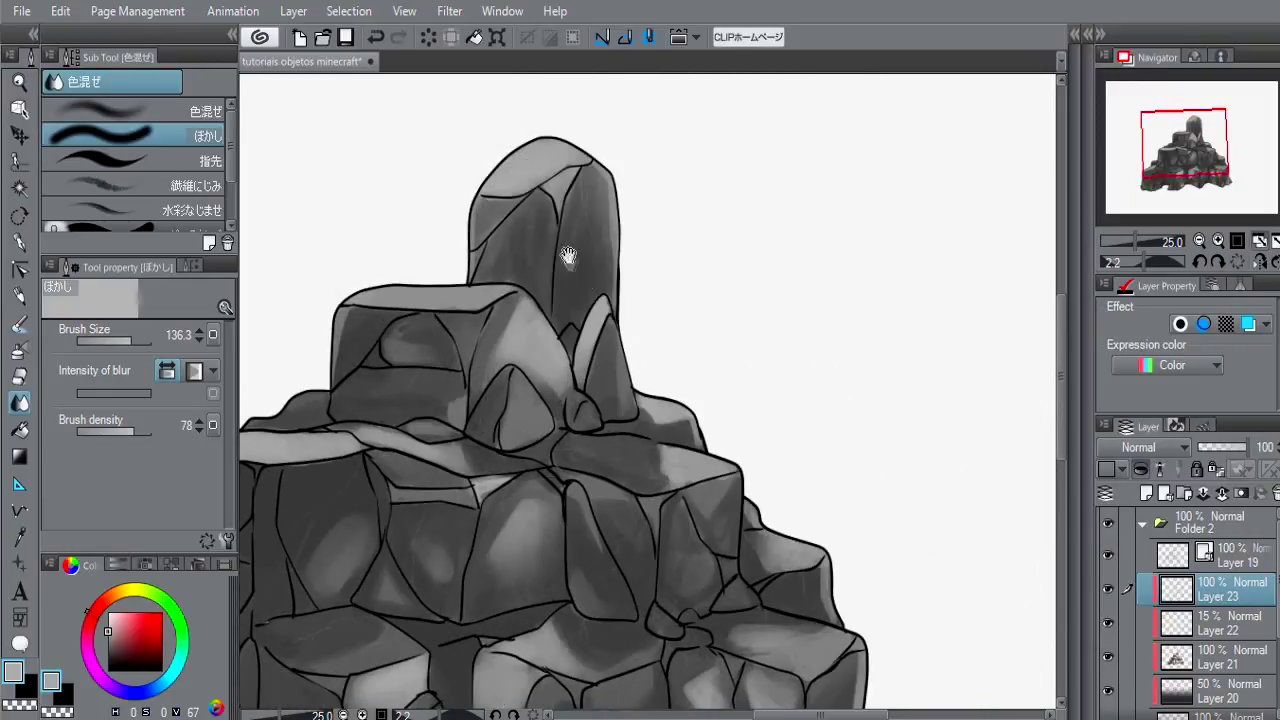
mouse_move(985, 471)
left_mouse_down()
mouse_move(695, 381)
mouse_move(685, 281)
left_mouse_up()
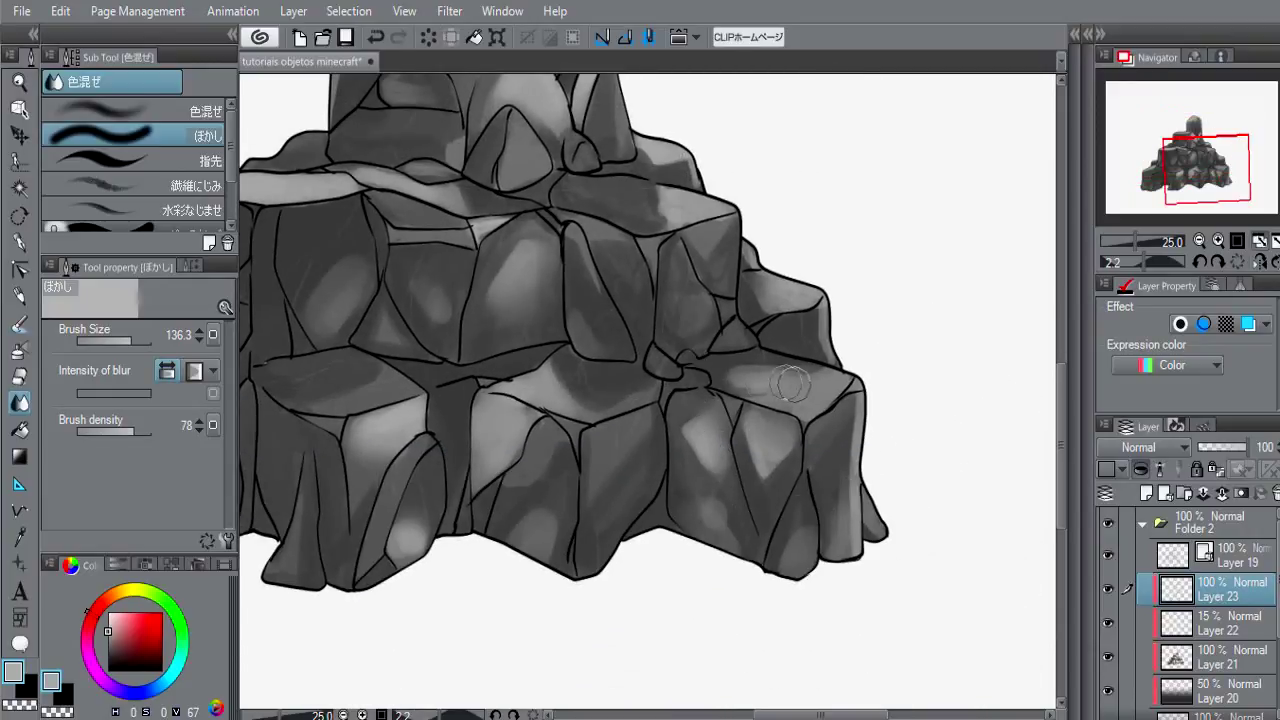
left_click_drag(709, 371, 777, 406)
key("b")
scroll(774, 424, "down", 2)
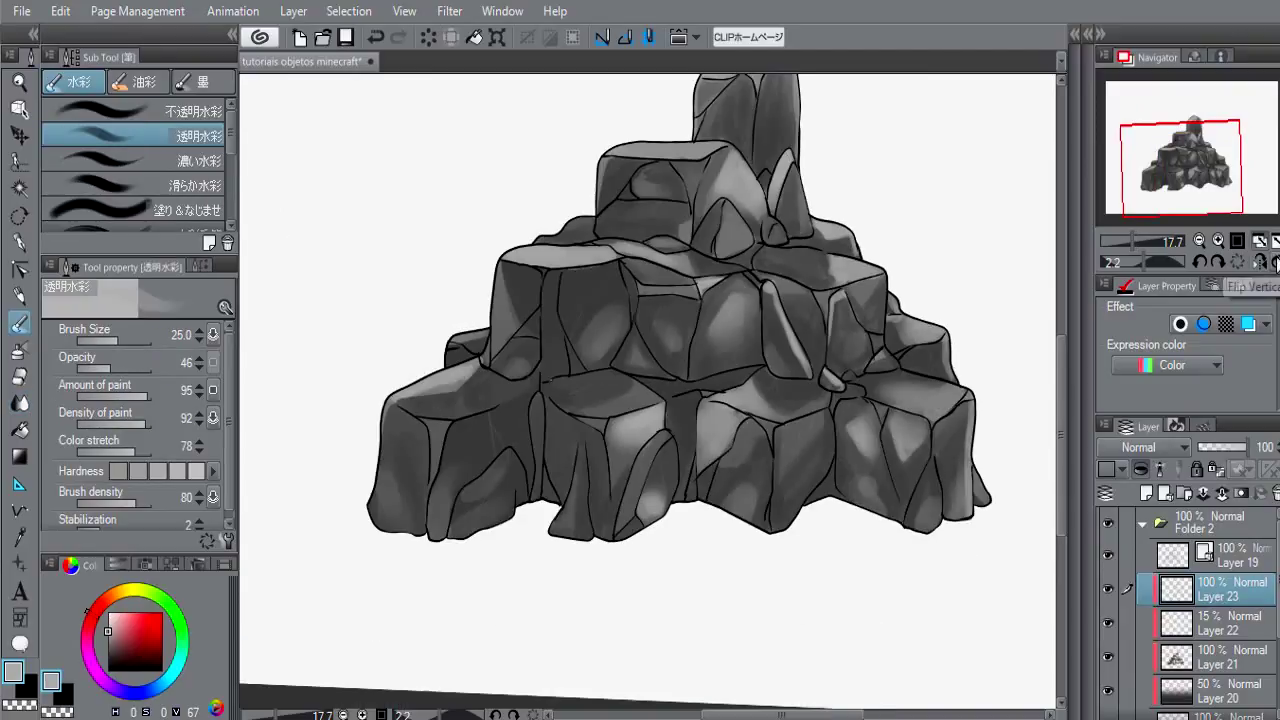
left_click(1261, 241)
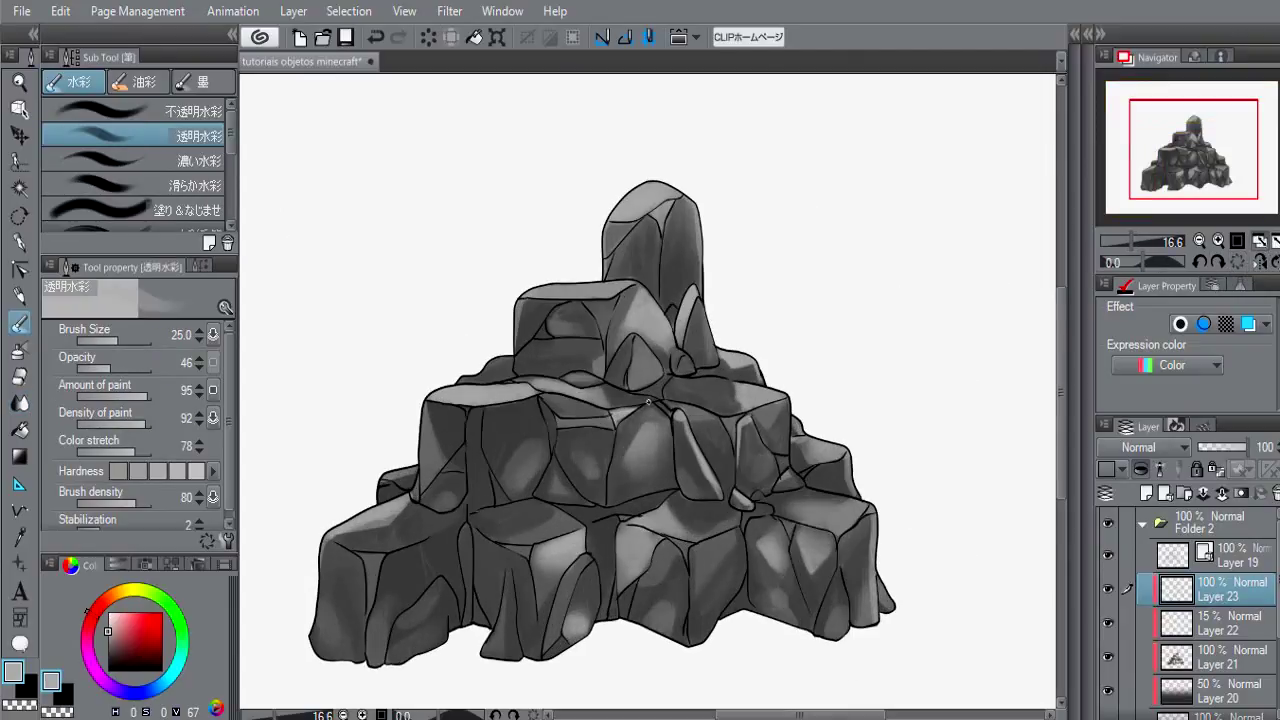
Step: Add Layer 24, pick a darker grey and set the layer to Multiply
left_click(1147, 493)
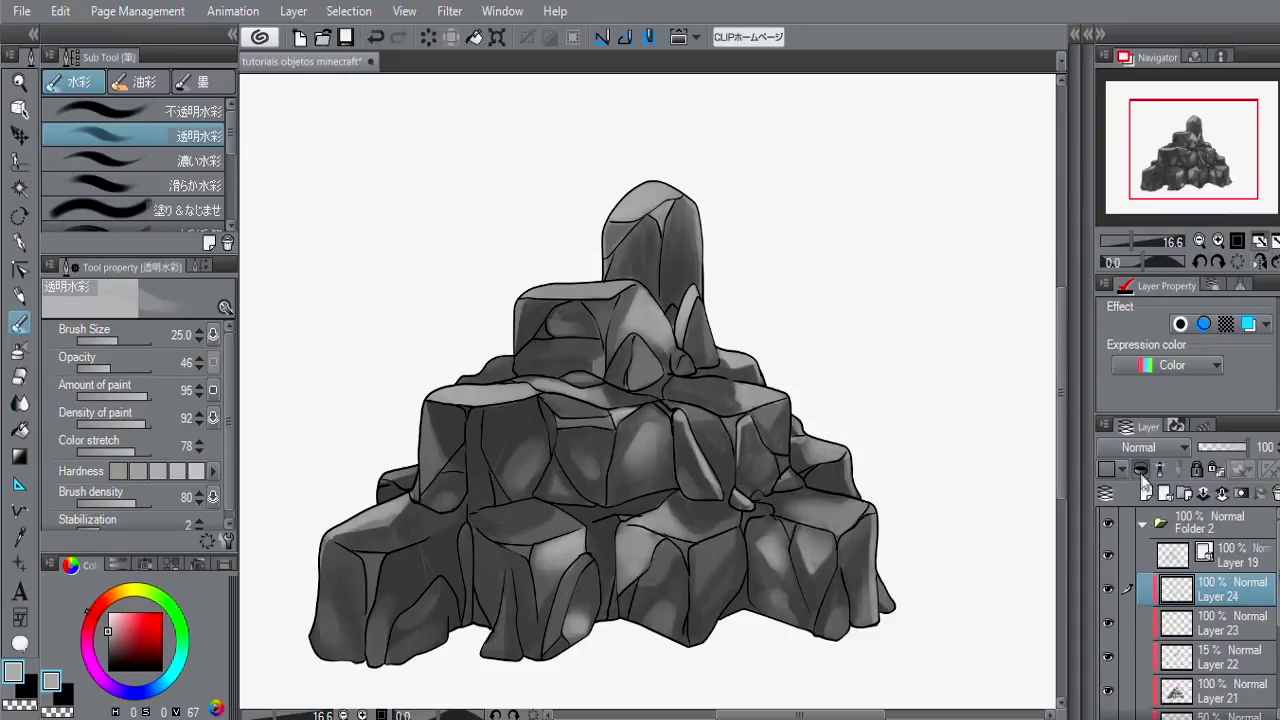
left_click(646, 204, "alt")
left_click(656, 192, "alt")
left_click(1142, 447)
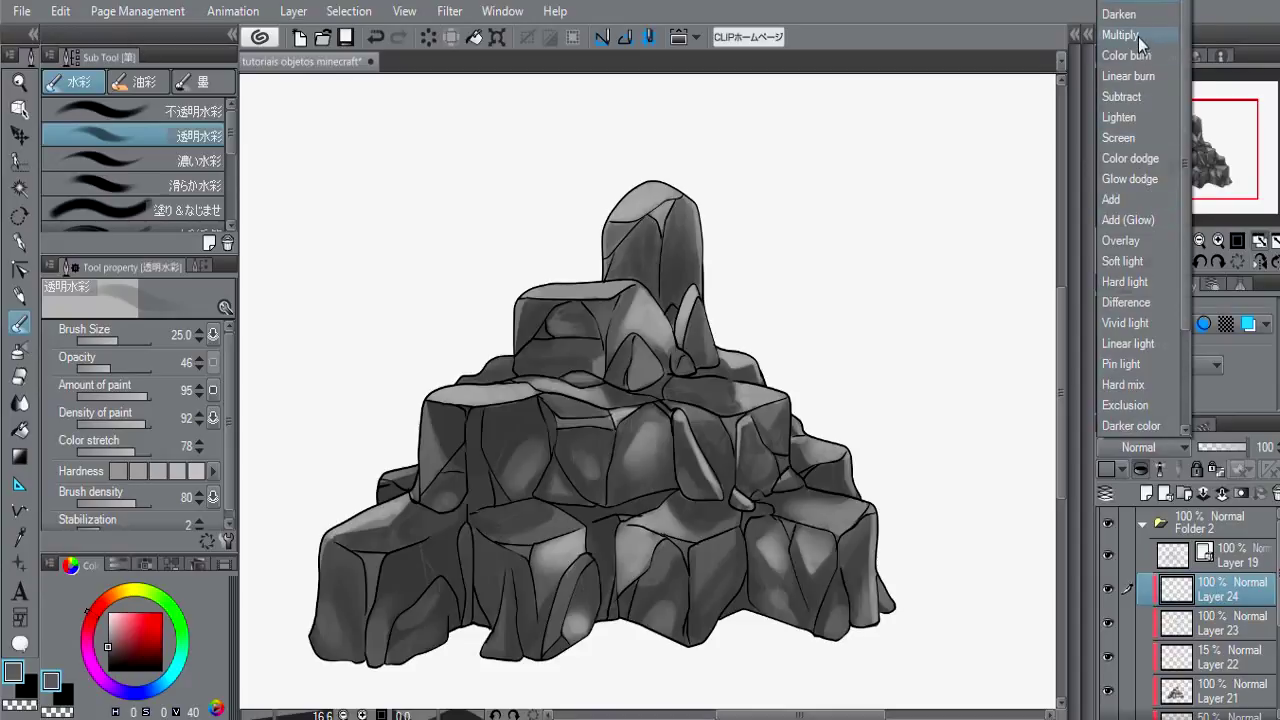
left_click(1140, 36)
Step: Try a vertical gradient across the rock at lower opacity, then undo it
key("g")
left_click_drag(630, 640, 627, 172)
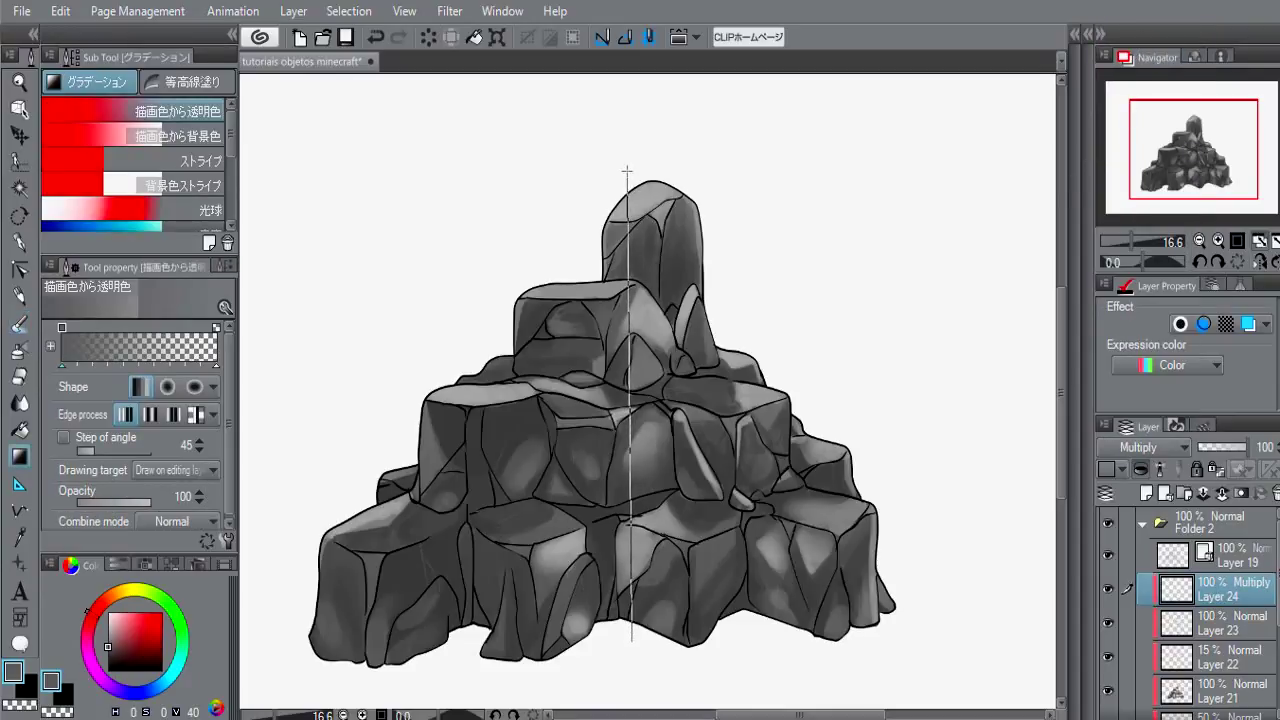
left_click_drag(1247, 447, 1233, 448)
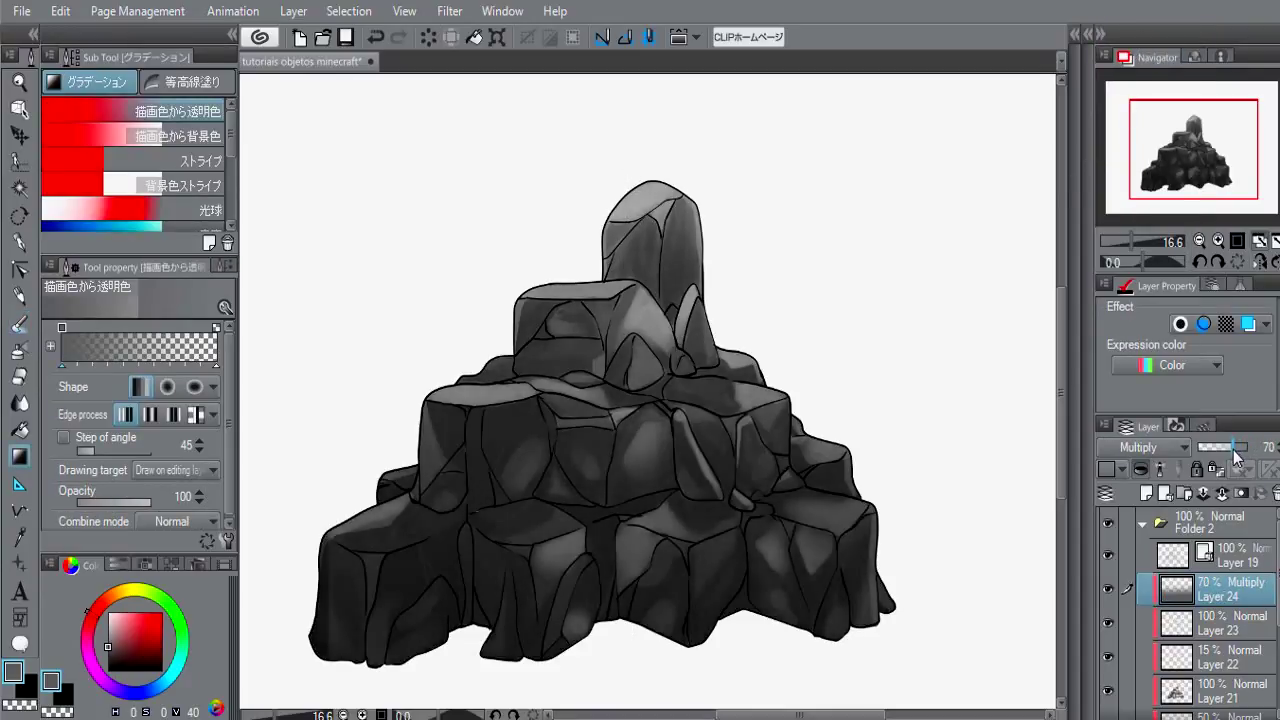
key("ctrl+z")
key("ctrl+z")
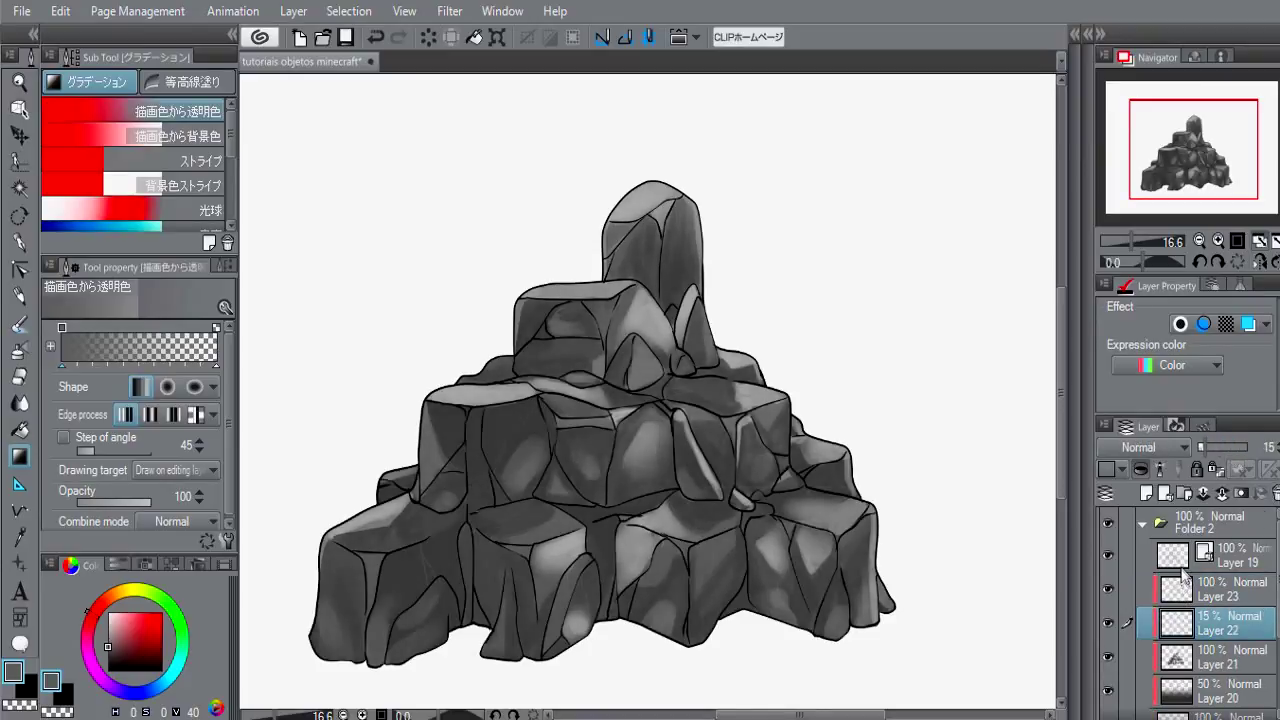
key("ctrl+z")
key("ctrl+z")
Step: Reapply Multiply and run a dark green vertical gradient up the rock at 47% opacity
left_click(1140, 447)
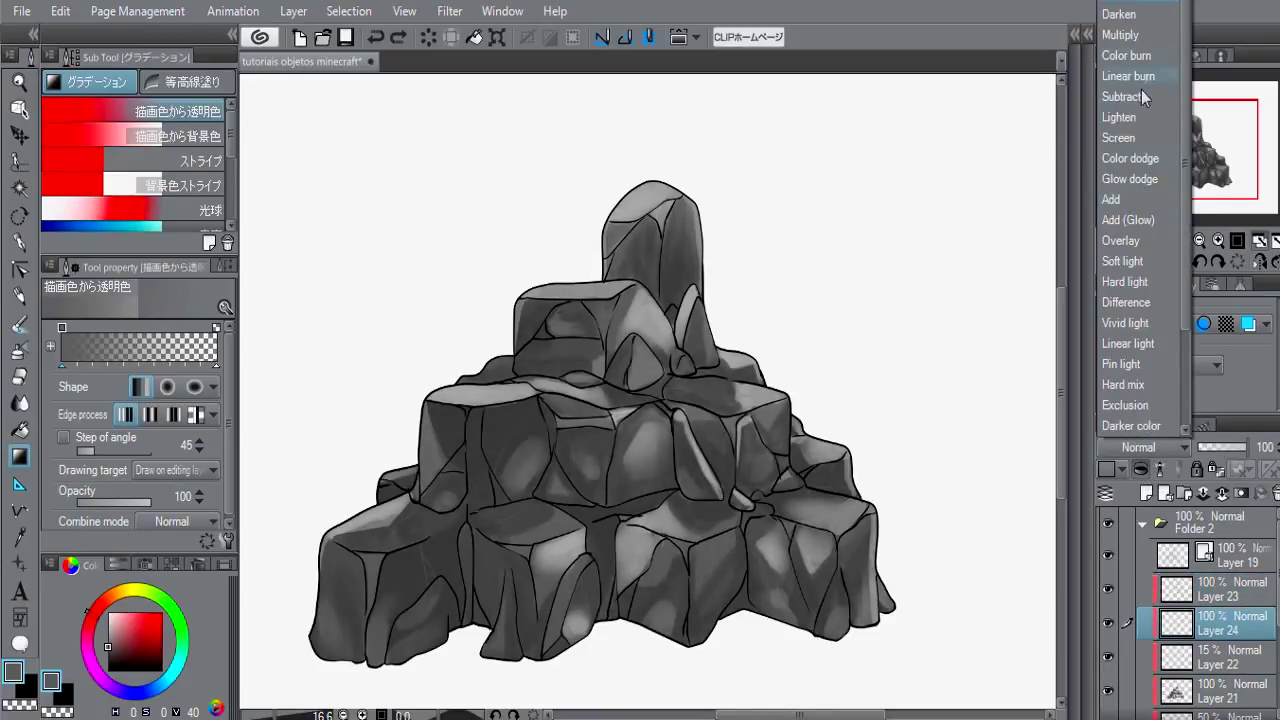
left_click(1140, 40)
left_click(140, 700)
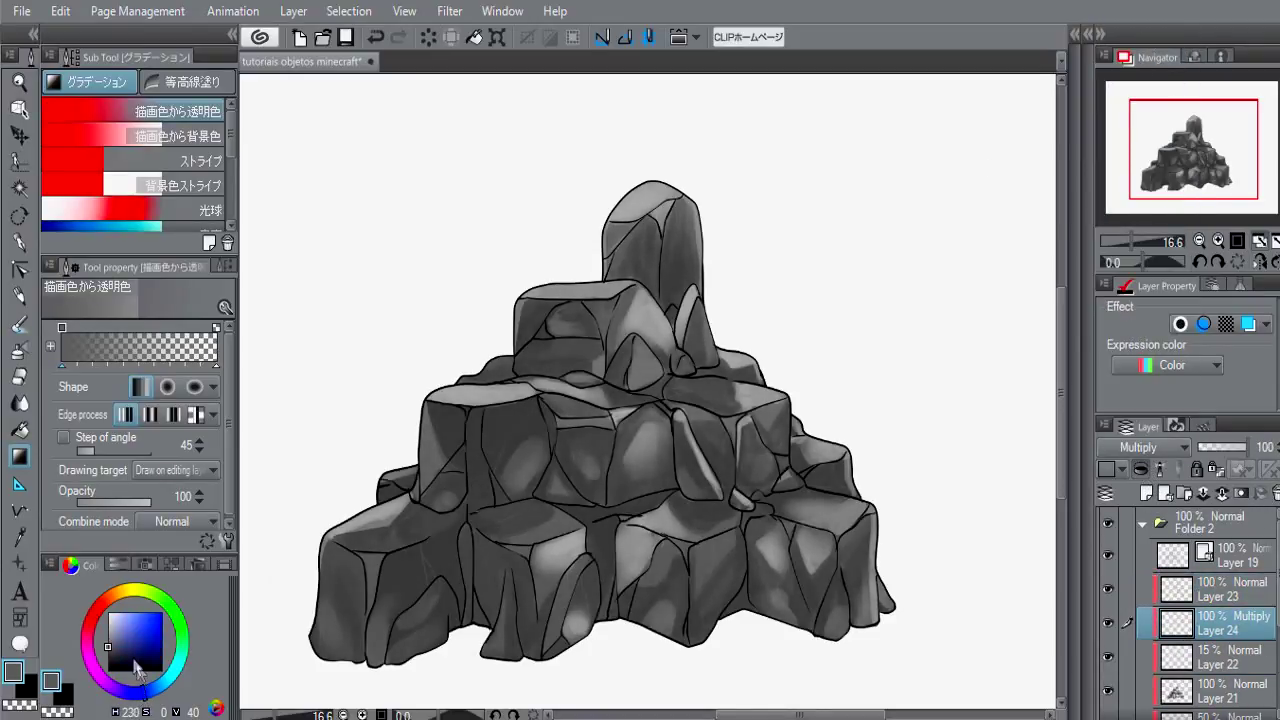
left_click(129, 654)
left_click(183, 637)
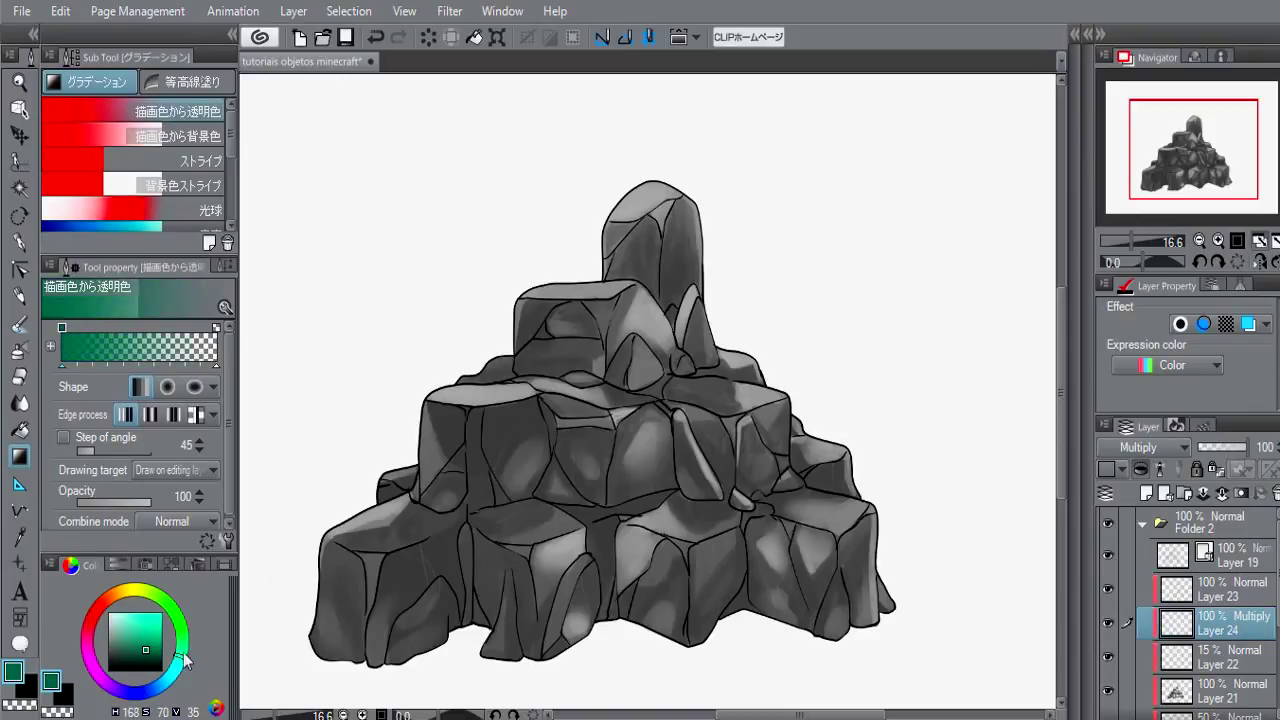
left_click(157, 658)
mouse_move(602, 641)
left_mouse_down()
mouse_move(602, 194)
mouse_move(623, 172)
left_mouse_up()
left_click_drag(1240, 447, 1224, 456)
left_click(1230, 555)
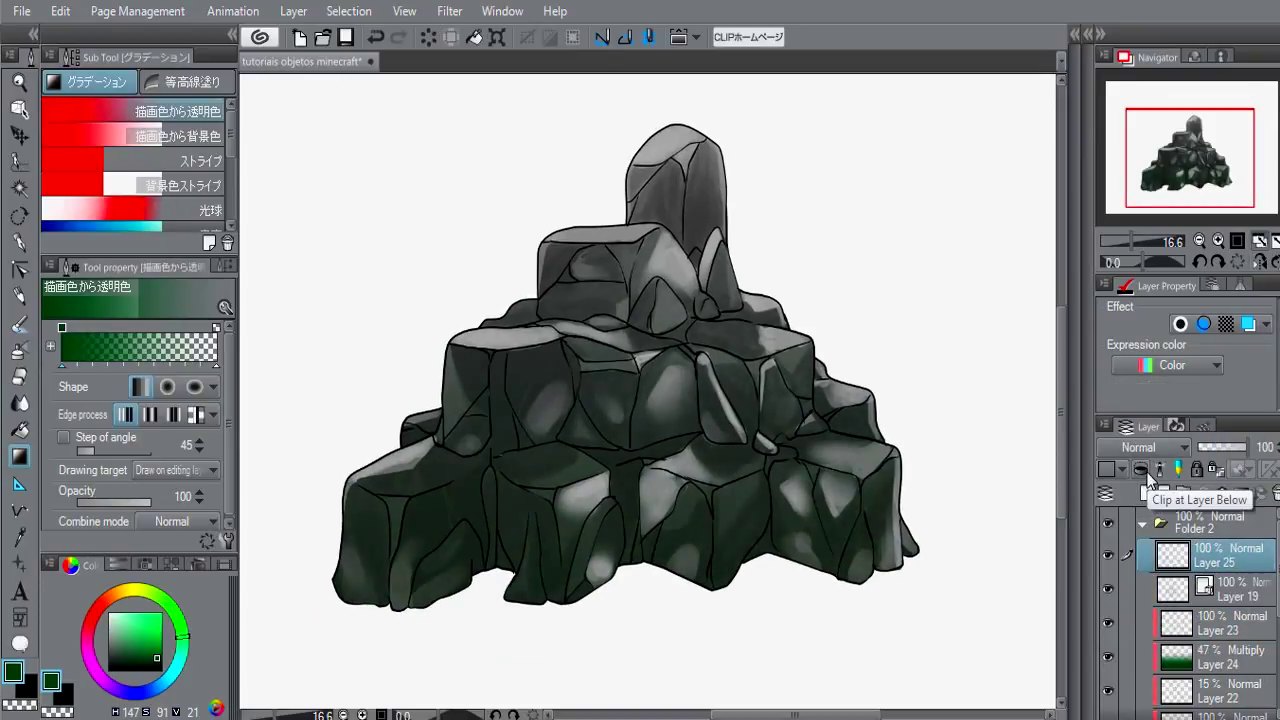
Step: Add Layer 25 and choose a near-black grey-green colour
left_click(1147, 493)
left_click(113, 665)
left_click_drag(113, 665, 107, 664)
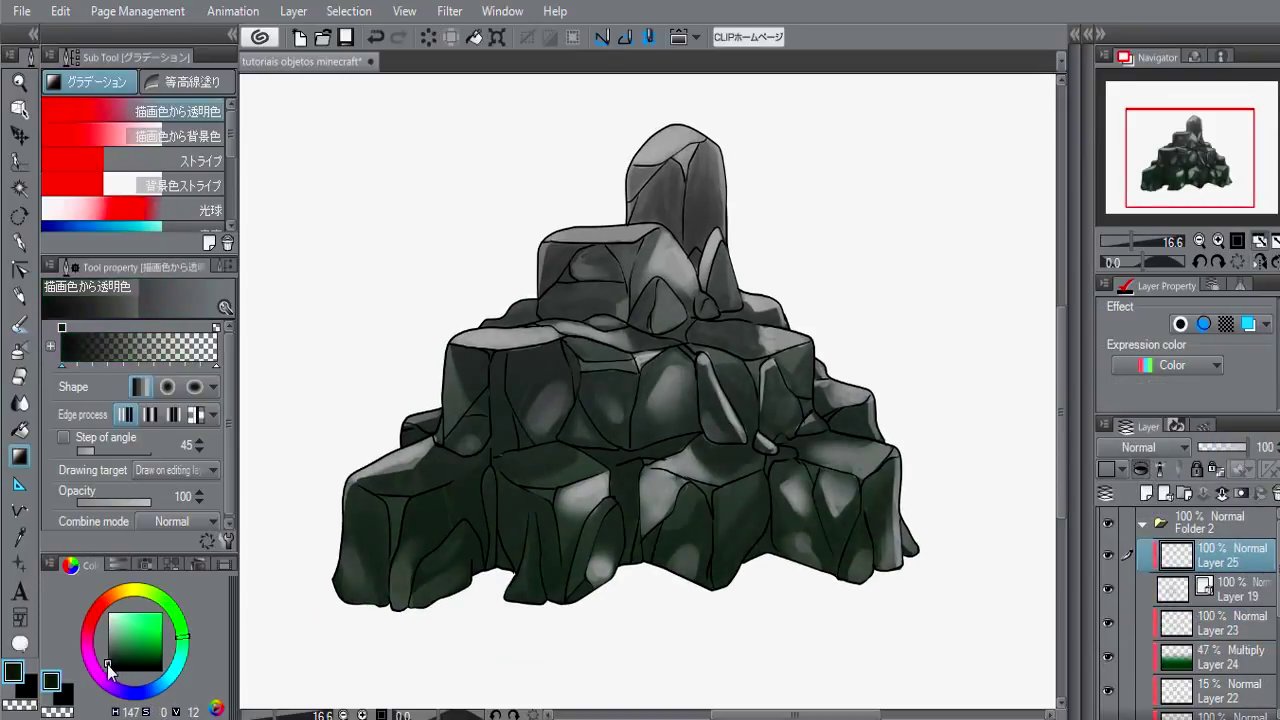
left_click(19, 242)
left_click(19, 160)
Step: Lasso the whole rock and fill its silhouette on Layer 25
left_click(150, 160)
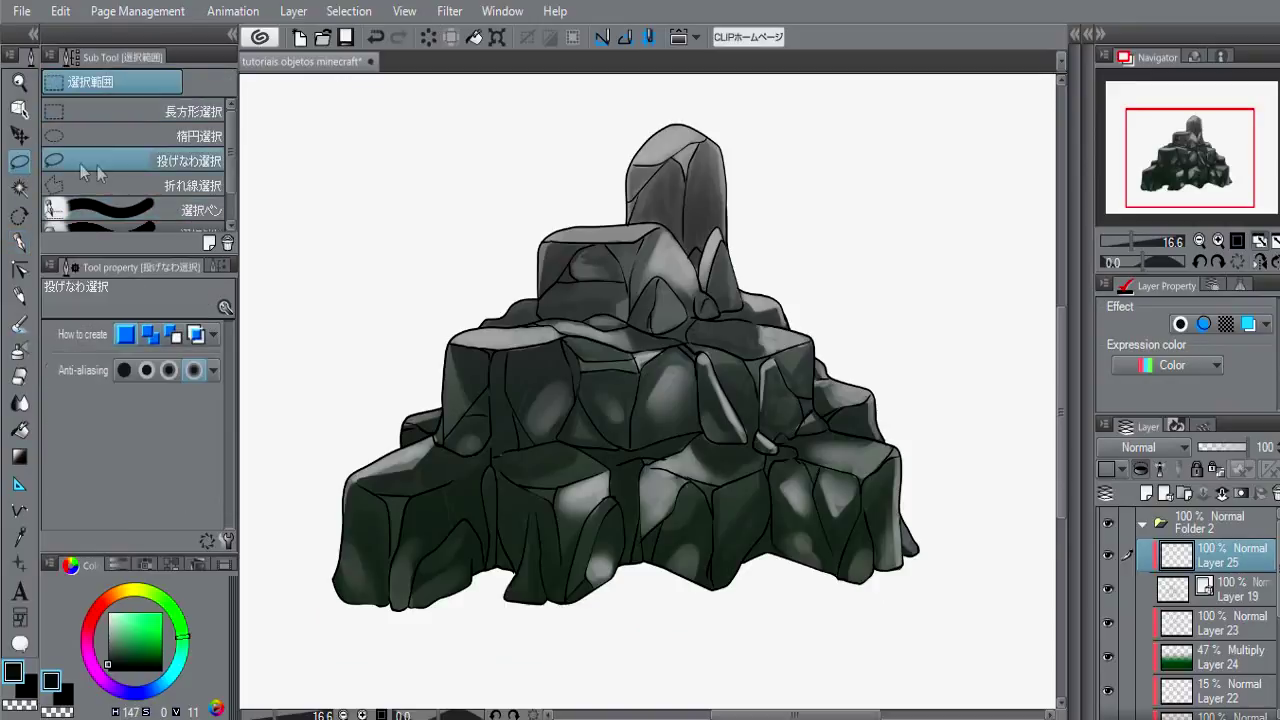
left_click_drag(612, 102, 612, 104)
left_click(725, 693)
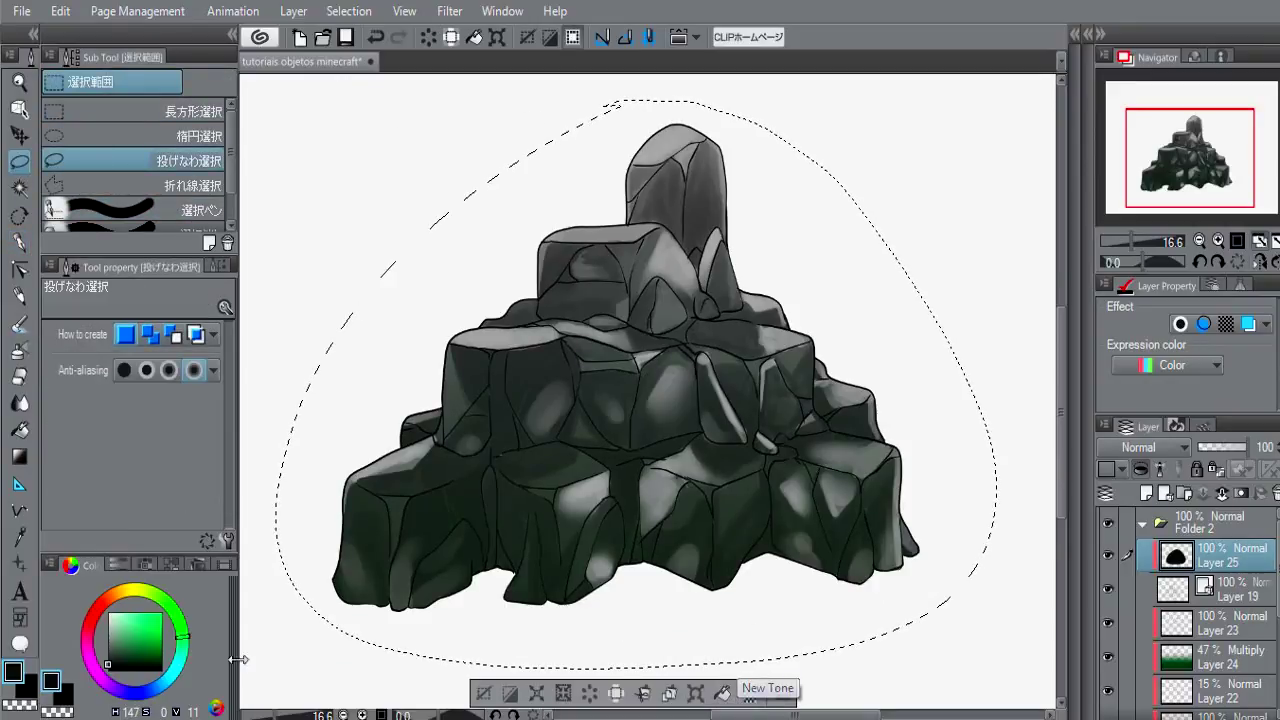
left_click(108, 668)
left_click(480, 693)
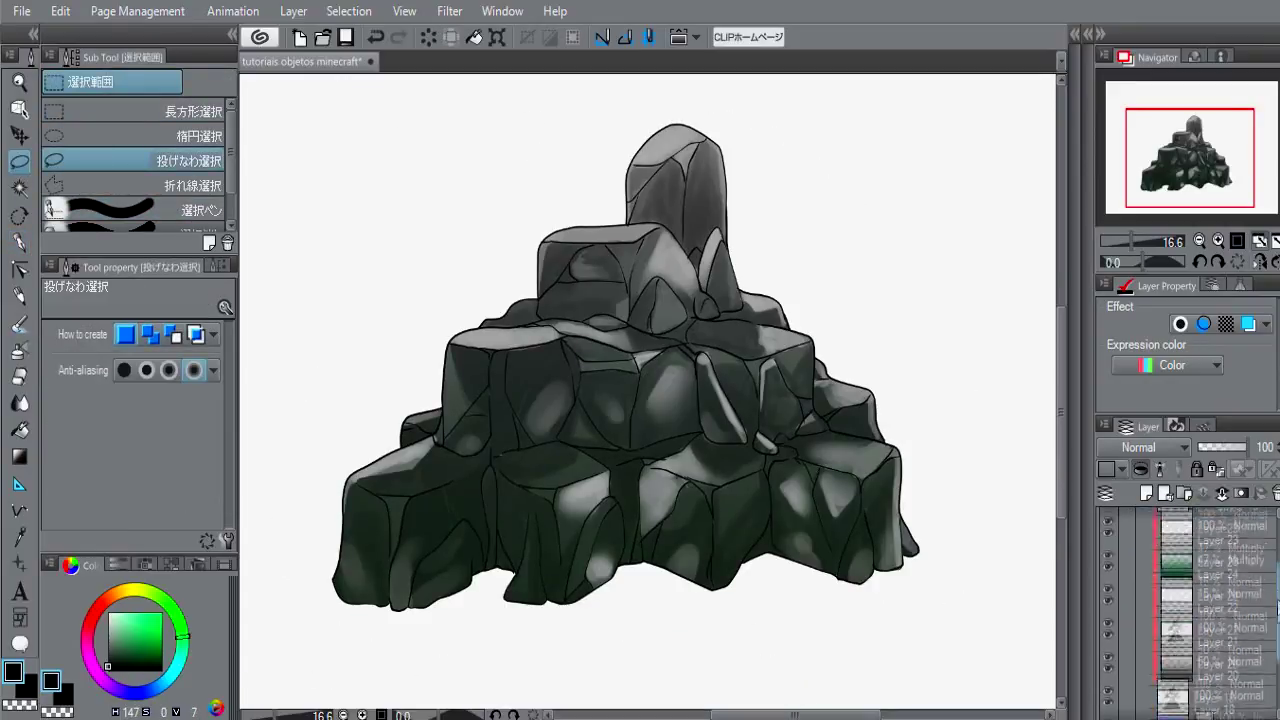
Step: Add Layer 26 directly above the background image layer
scroll(1175, 600, "down", 5)
left_click(1178, 640)
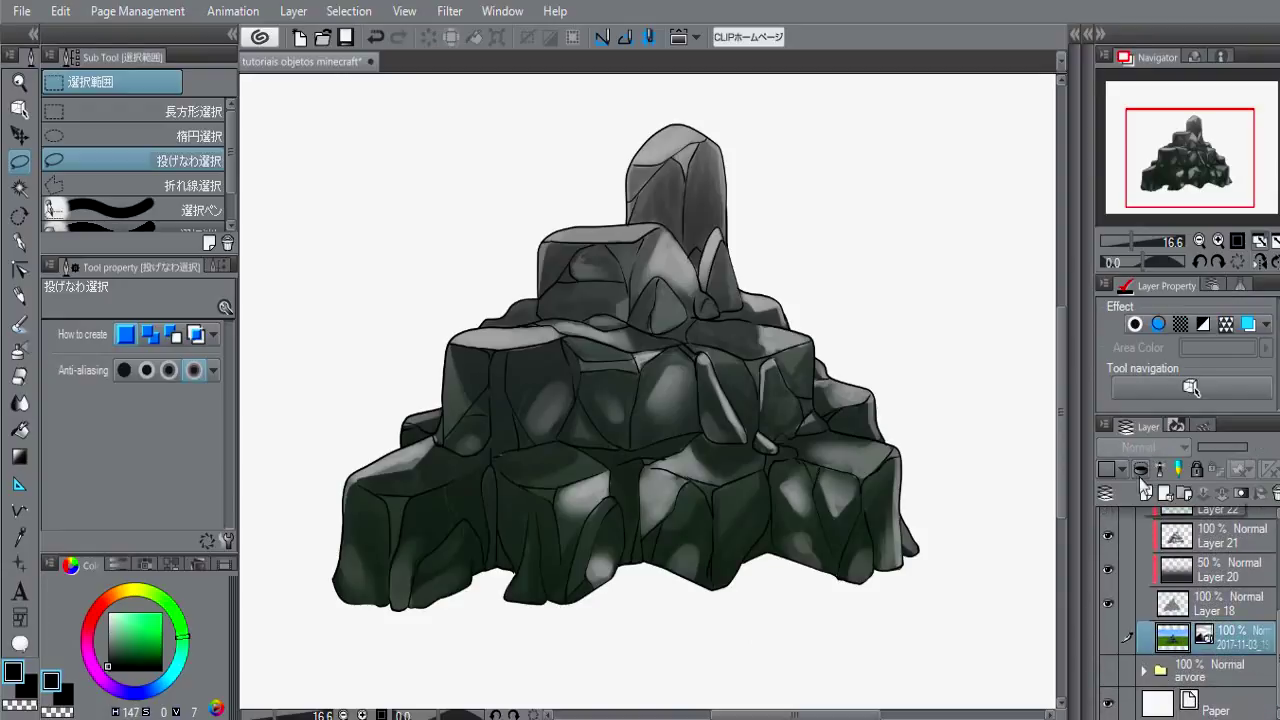
left_click(1165, 494)
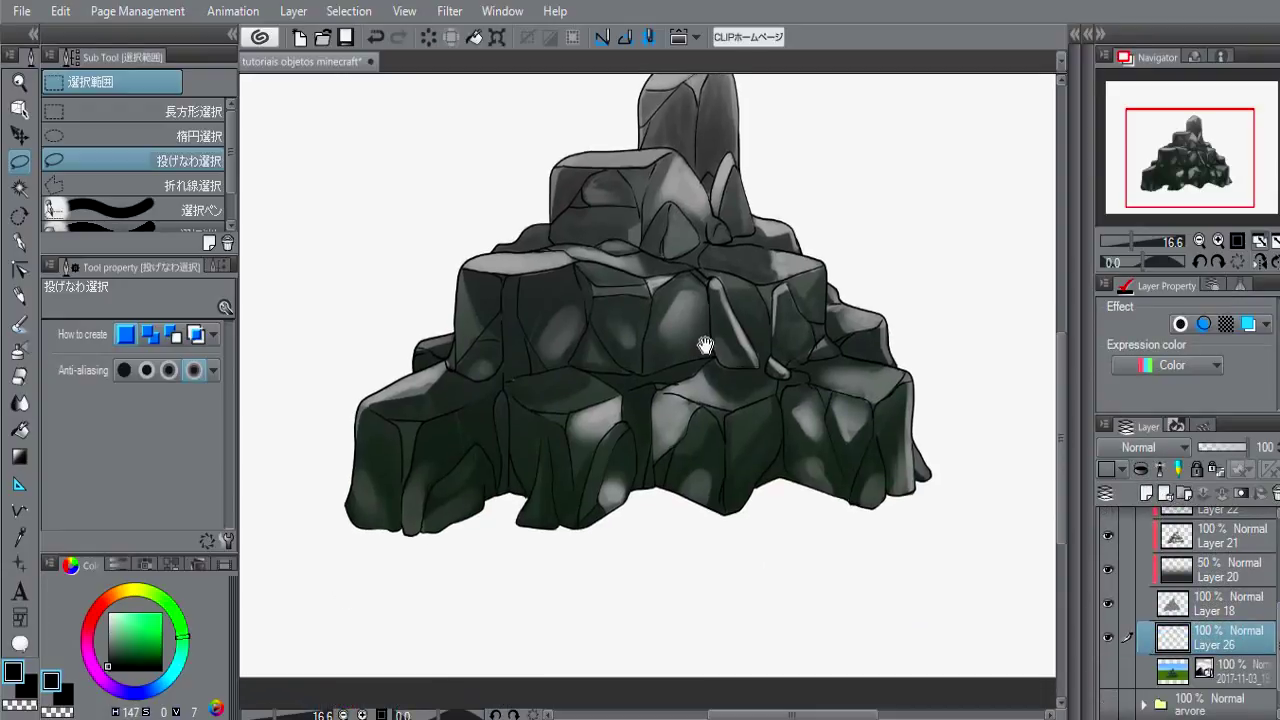
left_click_drag(700, 343, 686, 400)
Step: Outline a jagged ground patch beneath the rock with a polyline selection
left_click(130, 185)
scroll(600, 400, "down", 1)
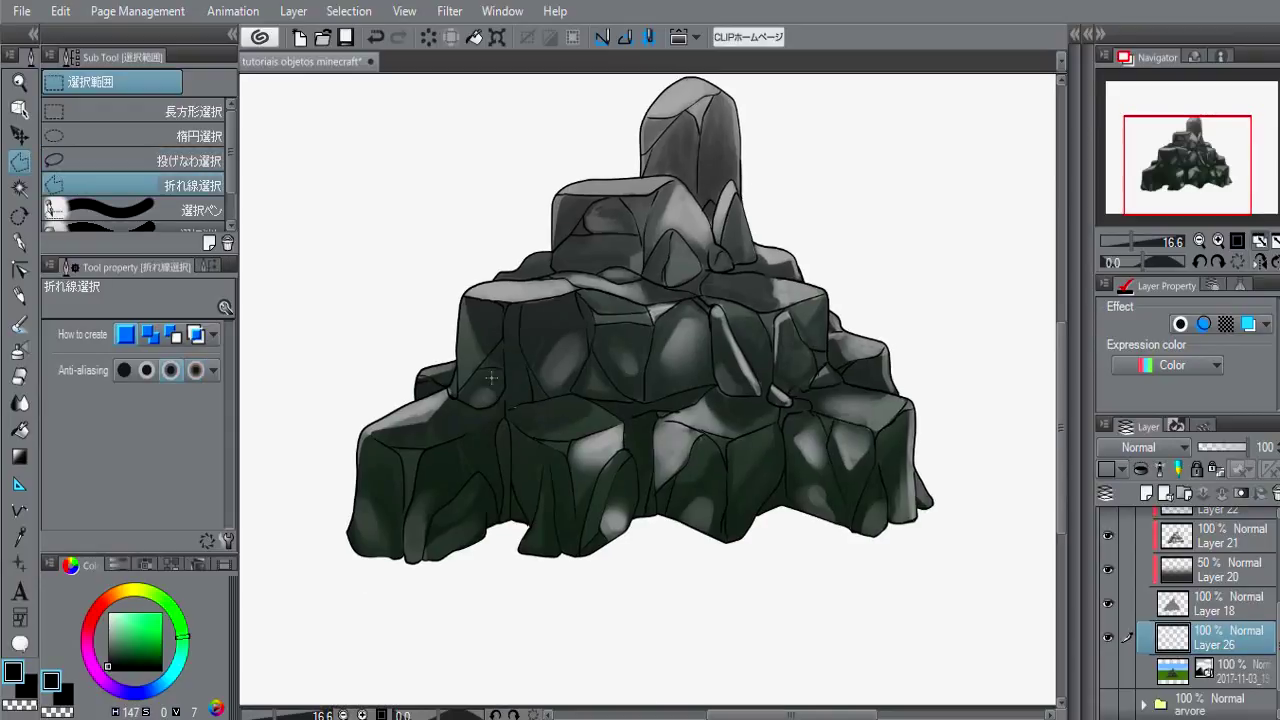
scroll(600, 400, "down", 1)
scroll(600, 437, "up", 2)
left_click(337, 437)
scroll(876, 440, "up", 1)
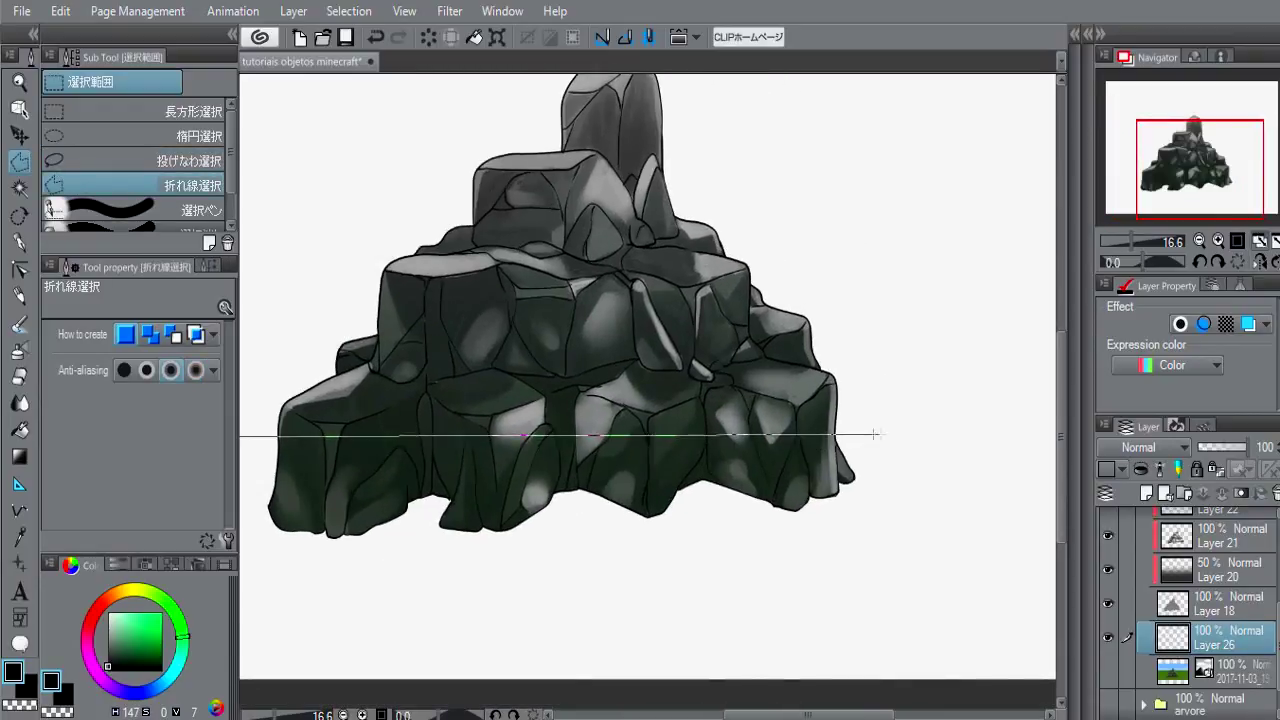
left_click(835, 432)
left_click(958, 527)
left_click(898, 606)
left_click(820, 594)
Step: Close the ground outline and fill it with dark green
left_click(580, 624)
left_click(503, 660)
left_click(450, 619)
left_click(399, 616)
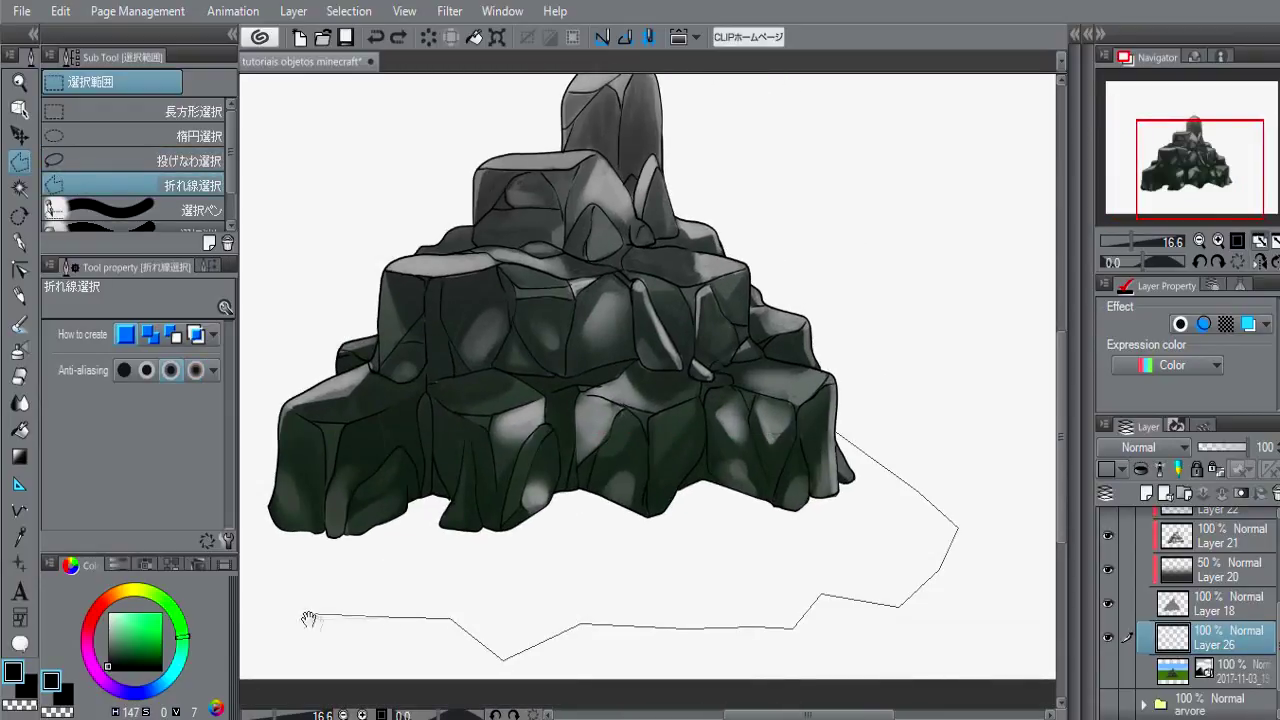
left_click_drag(309, 617, 546, 633)
left_click(562, 602)
double_click(423, 470)
left_click_drag(807, 516, 674, 466)
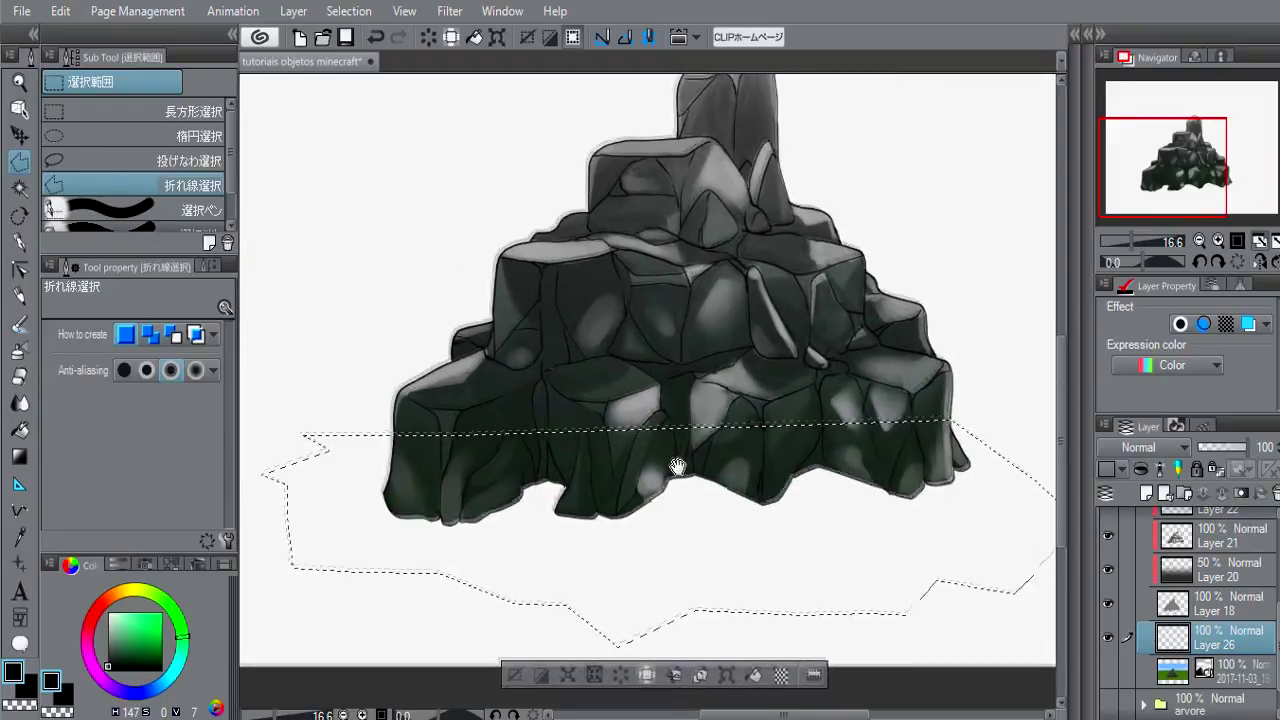
left_click(152, 657)
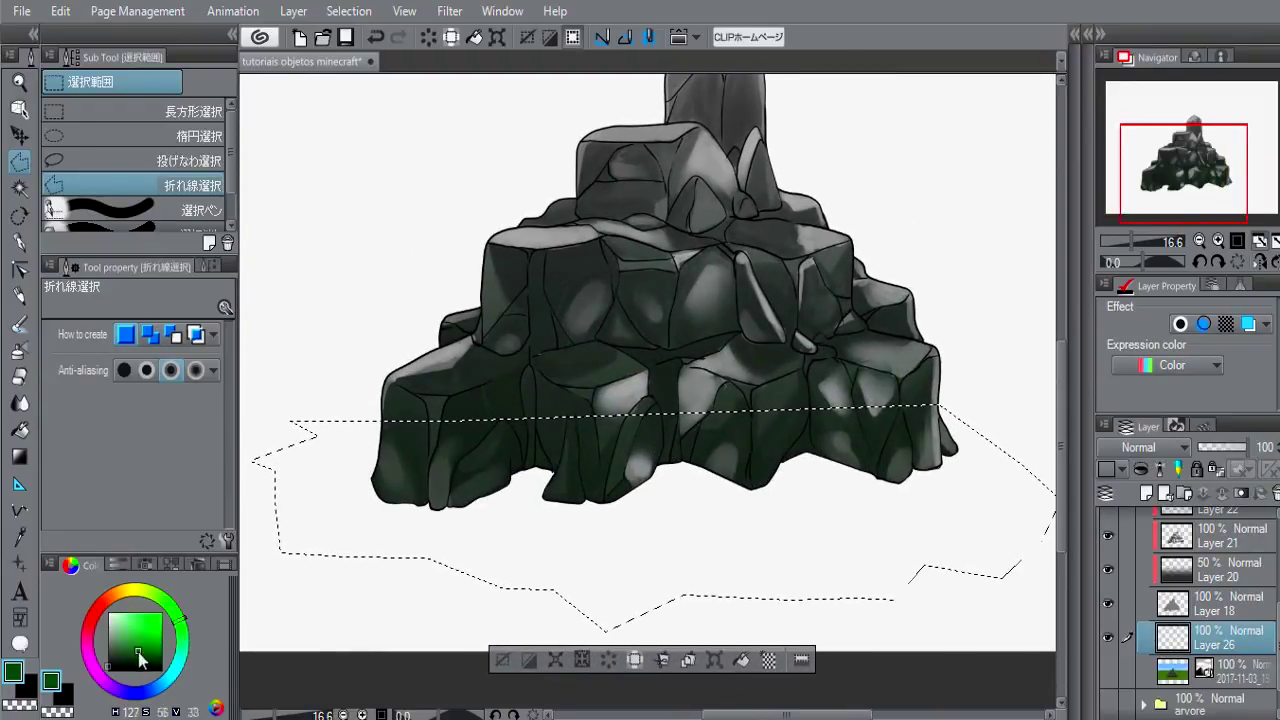
key("alt+BackSpace")
key("ctrl+d")
Step: On Layer 27, airbrush soft bright green across the ground patch
key("e")
key("ctrl+shift+n")
left_click(160, 644)
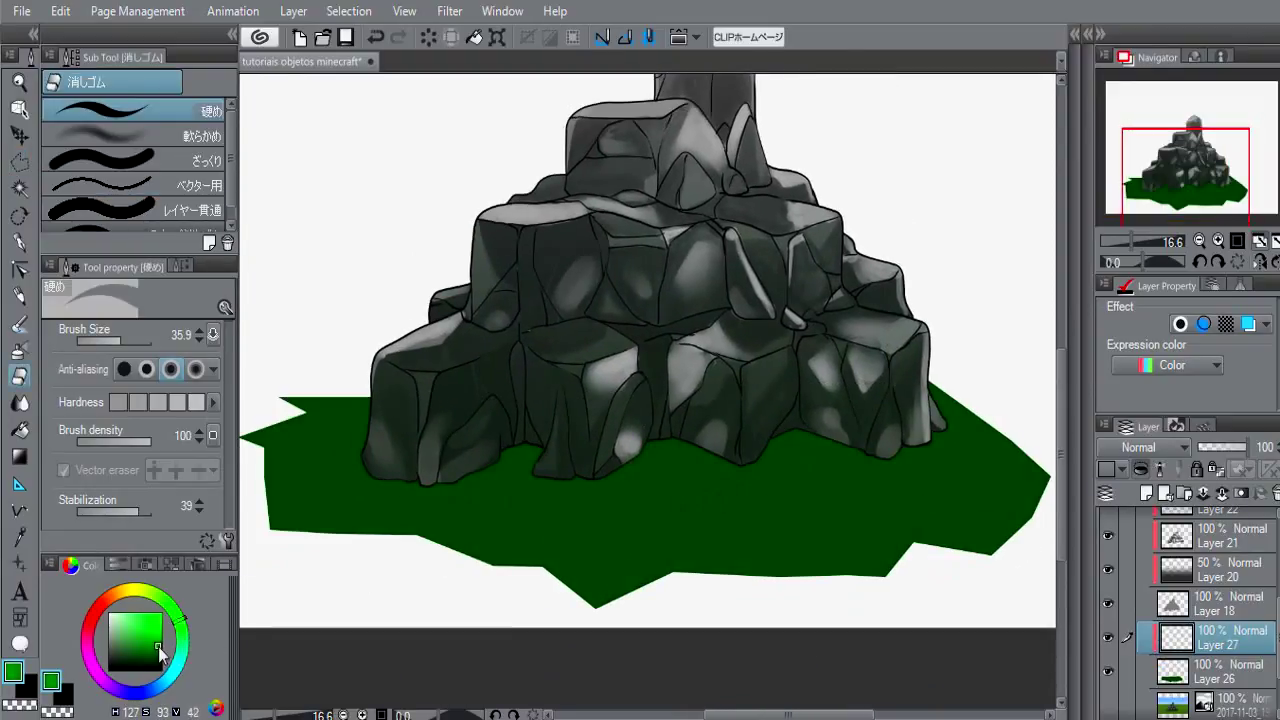
key("b")
mouse_move(313, 457)
left_mouse_down()
mouse_move(286, 414)
mouse_move(309, 514)
mouse_move(709, 590)
mouse_move(687, 585)
mouse_move(980, 560)
mouse_move(793, 546)
mouse_move(845, 502)
mouse_move(789, 526)
left_mouse_up()
key("p")
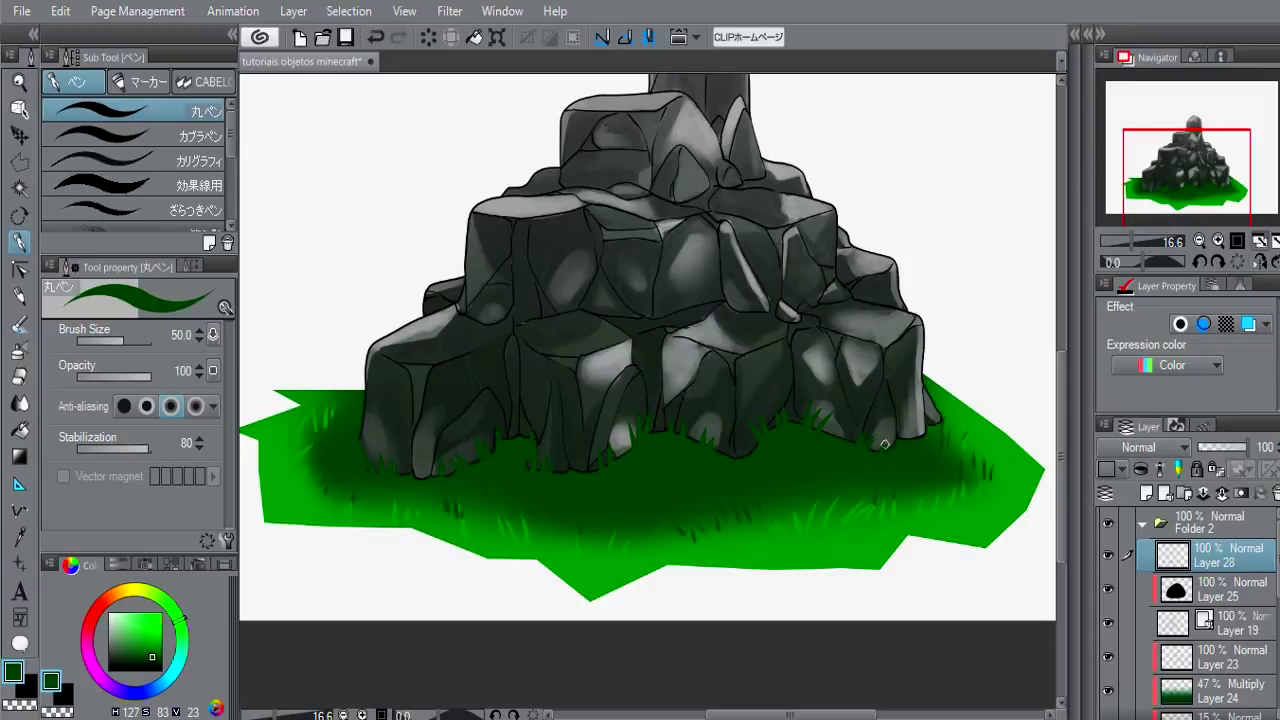
Step: Soft-erase the grass shading near the rock base, using the grass layers' selections
key("b")
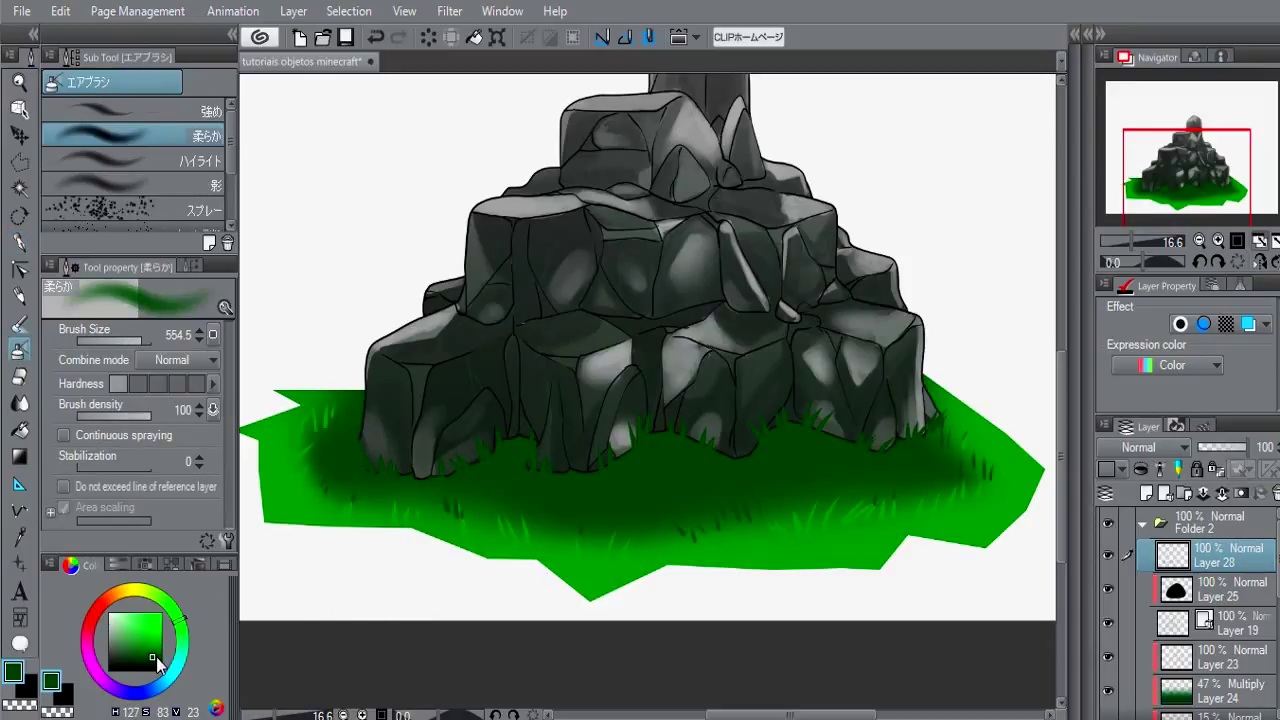
left_click(1173, 556, "ctrl")
key("ctrl+d")
key("e")
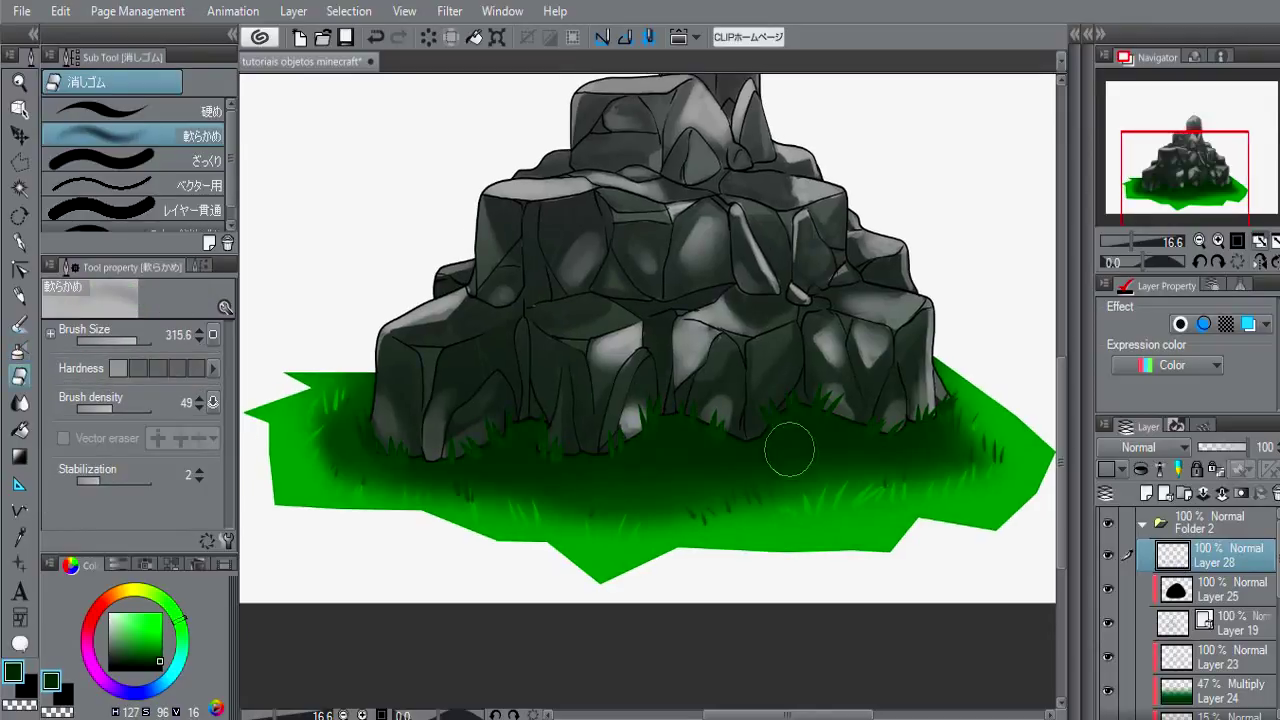
left_click_drag(789, 452, 681, 456)
left_click(1173, 622, "ctrl")
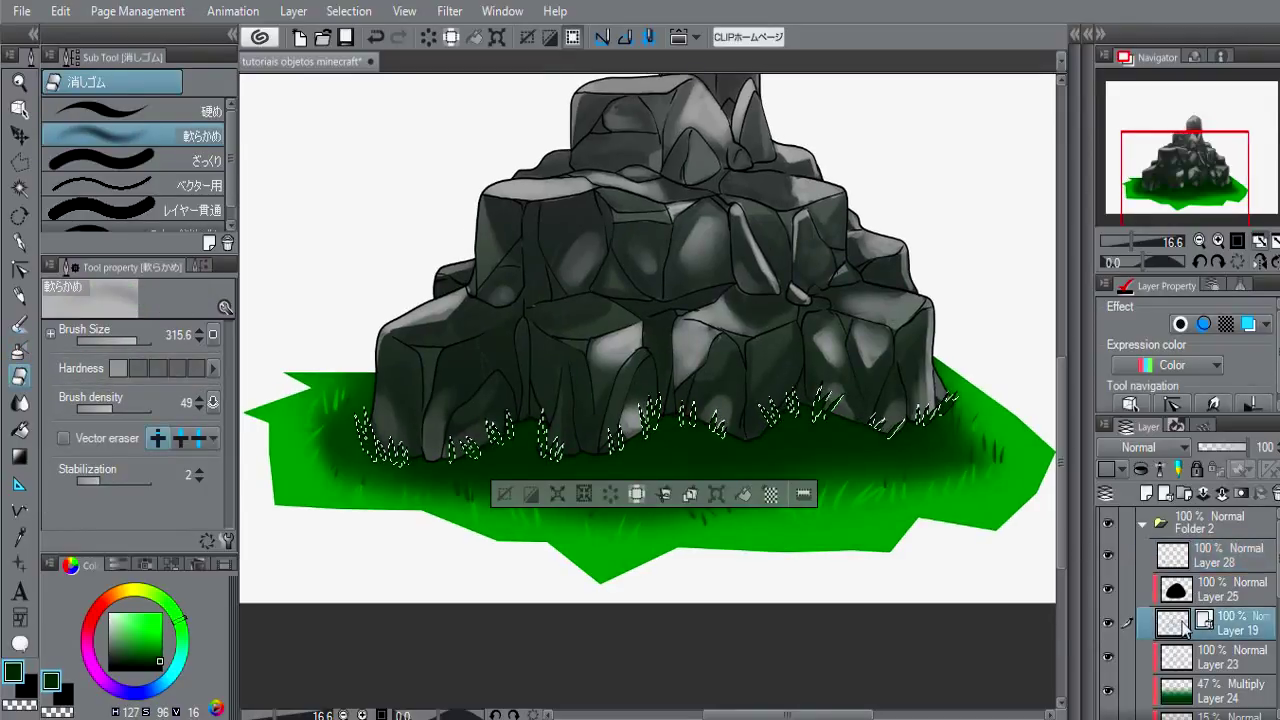
left_click(556, 494)
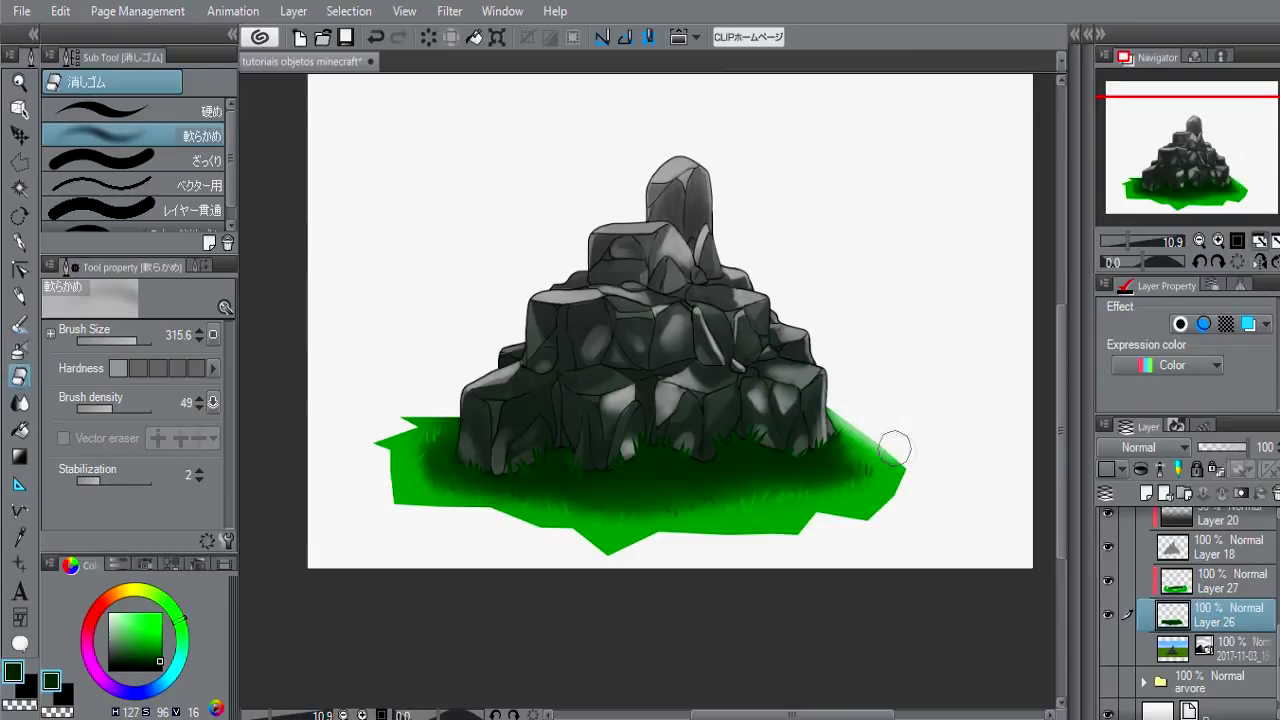
Step: Fade the lower-right grass edge and sign the picture bottom-right in darker cyan
mouse_move(903, 503)
left_mouse_down()
mouse_move(623, 557)
mouse_move(617, 543)
mouse_move(386, 503)
mouse_move(894, 434)
left_mouse_up()
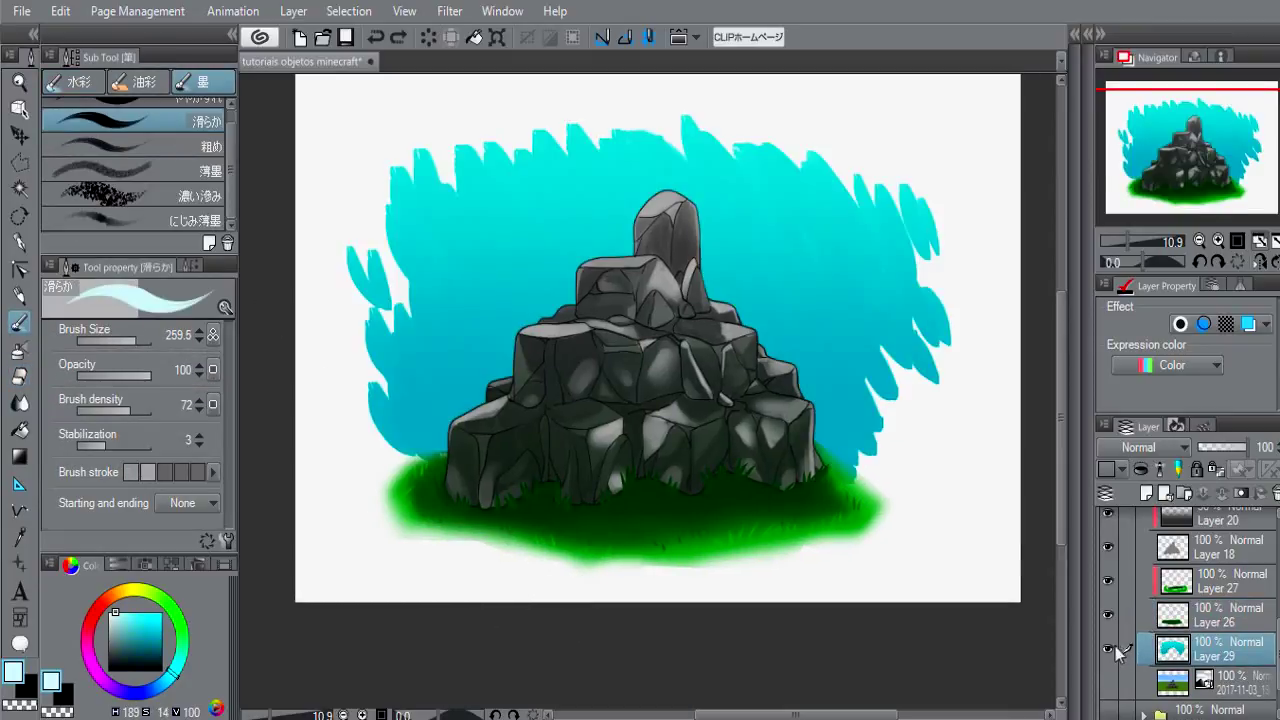
key("ctrl+plus")
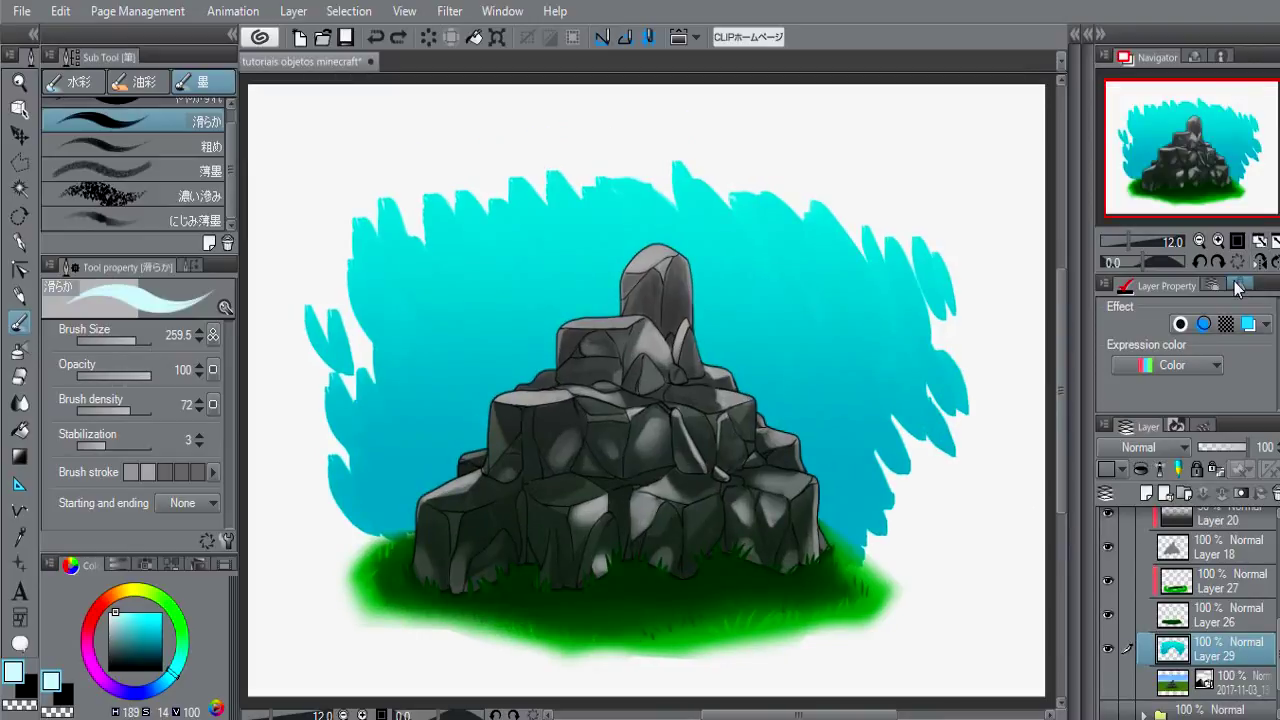
key("p")
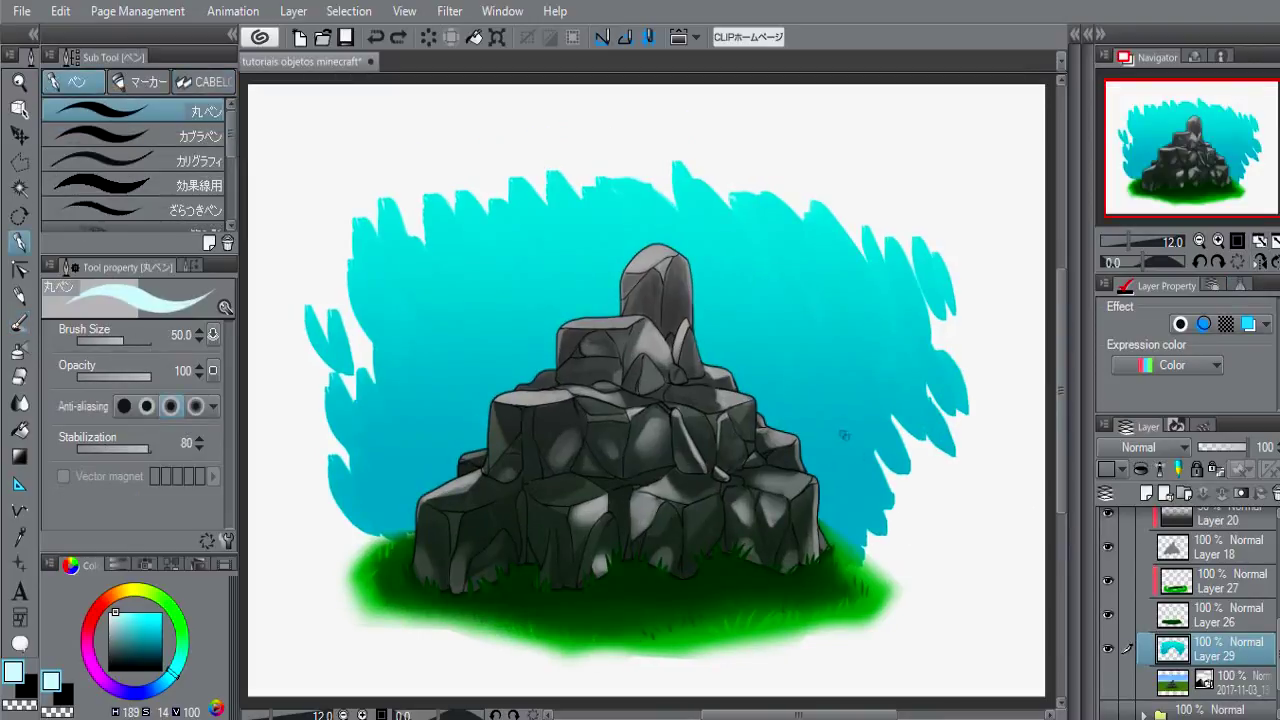
left_click(840, 440, "alt")
left_click_drag(895, 545, 909, 617)
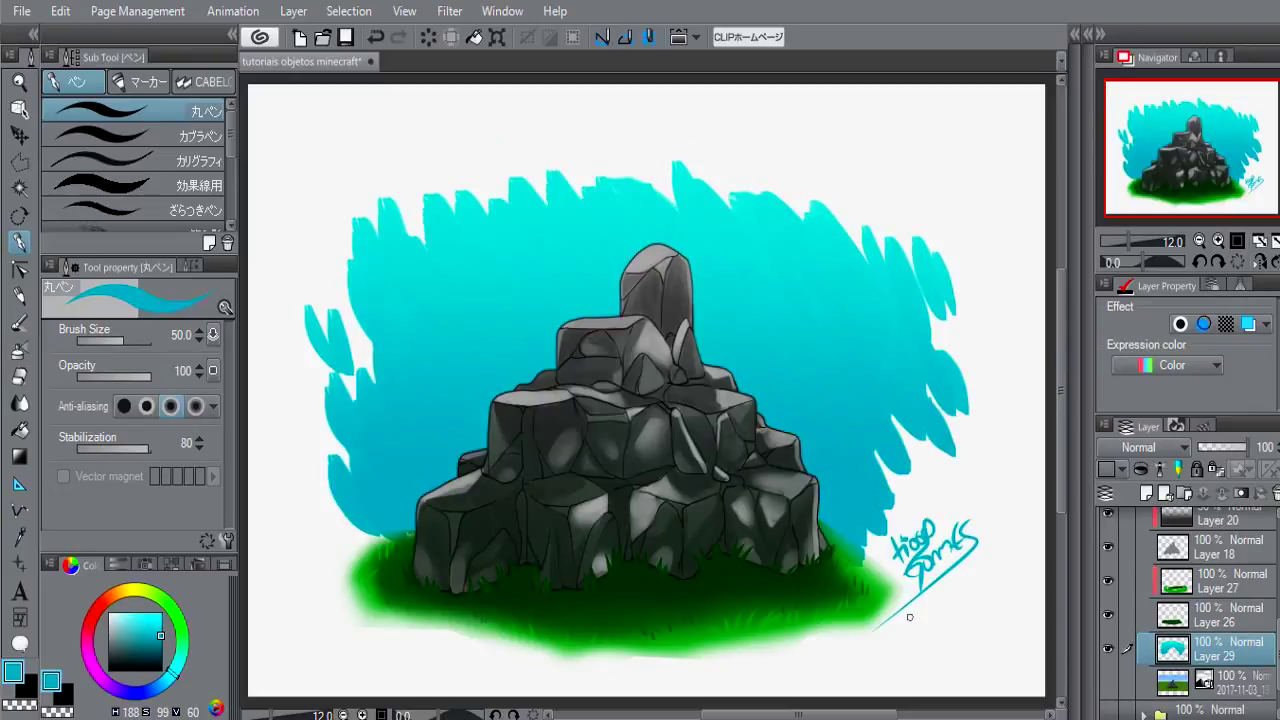